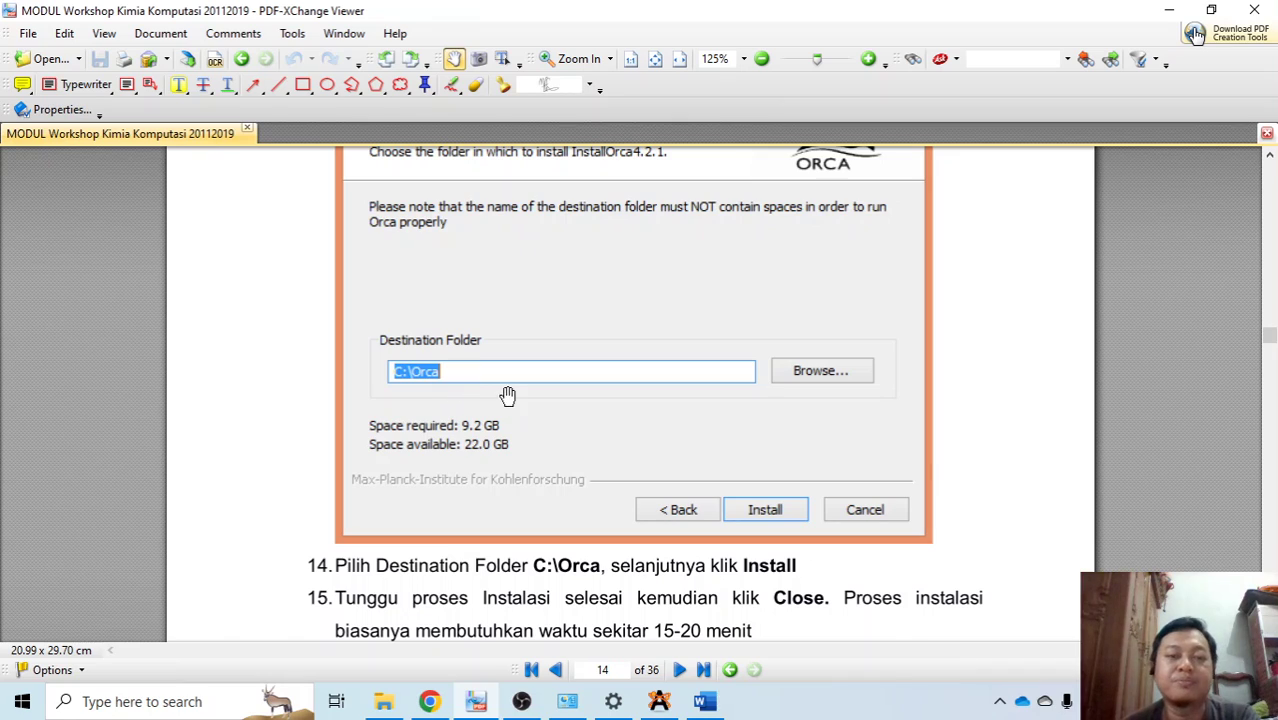
Step: Read the final ORCA 4.2.1 installation instructions on page 14 of the workshop module
scroll(760, 515, "down", 5)
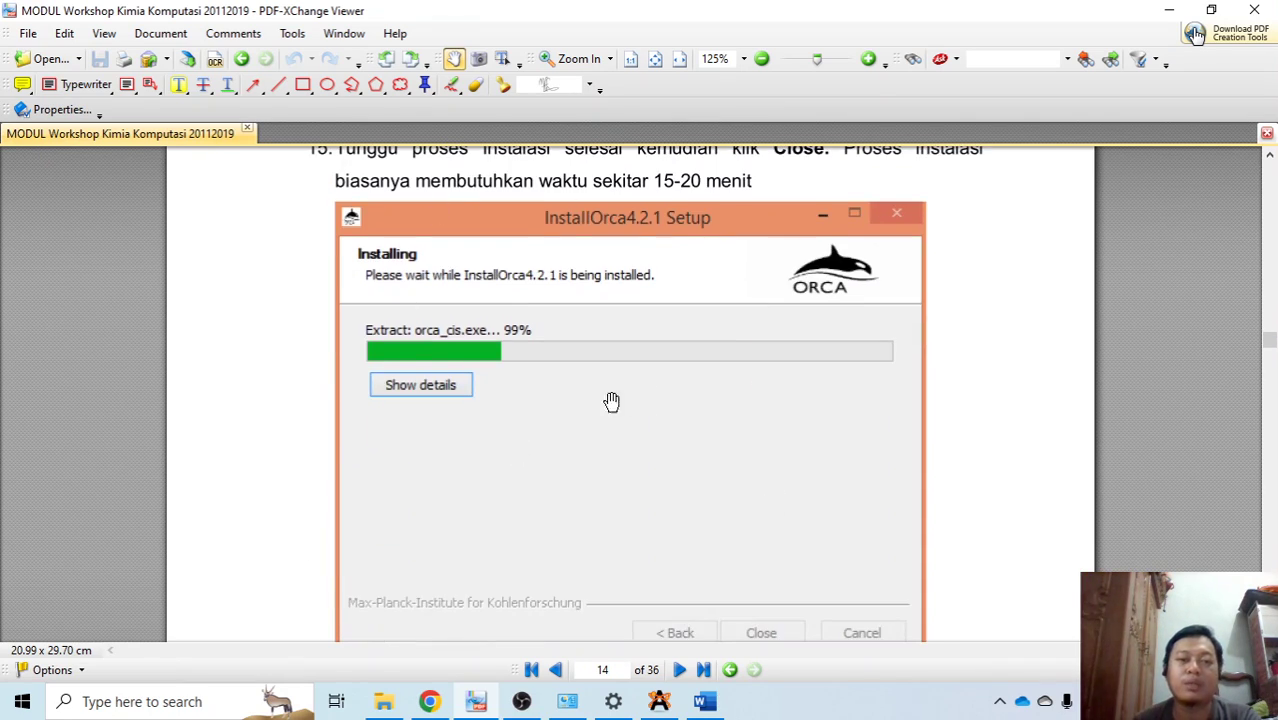
scroll(665, 485, "down", 4)
scroll(728, 455, "up", 3)
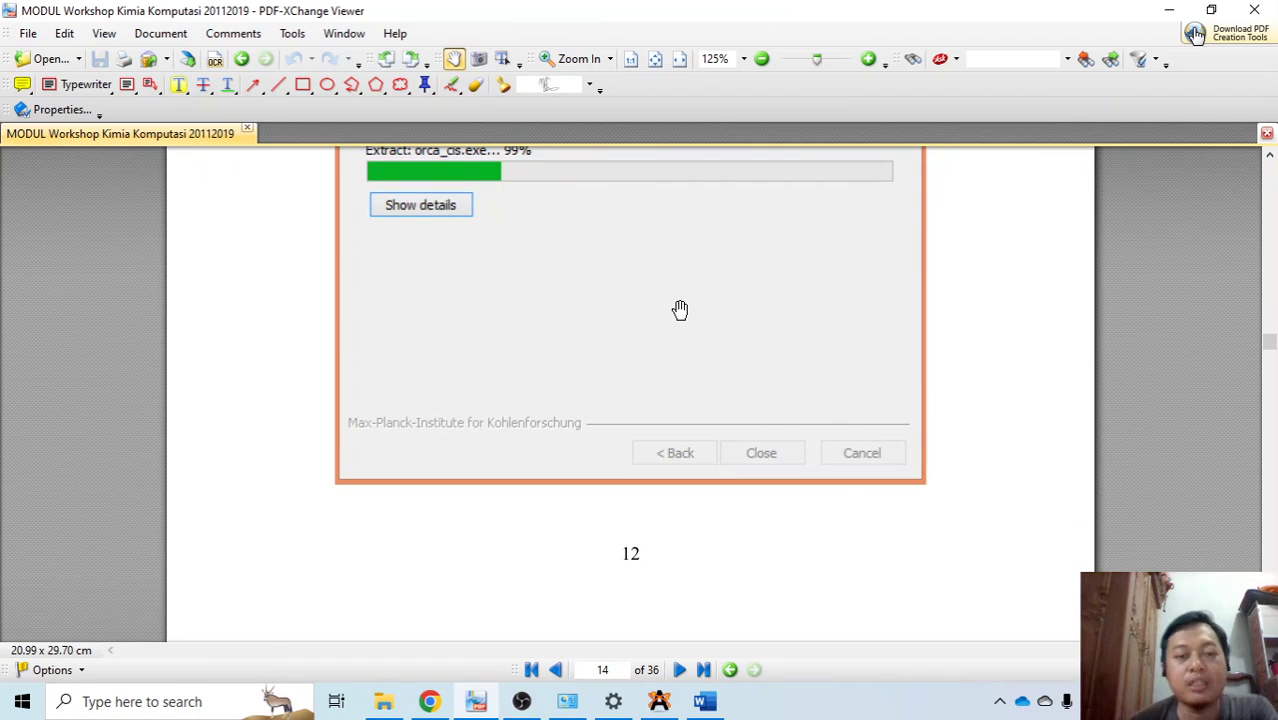
Step: Examine Praktikum III in the module, covering the Orca folder's executable files and the first instructions for setting the orca environment
scroll(680, 310, "down", 7)
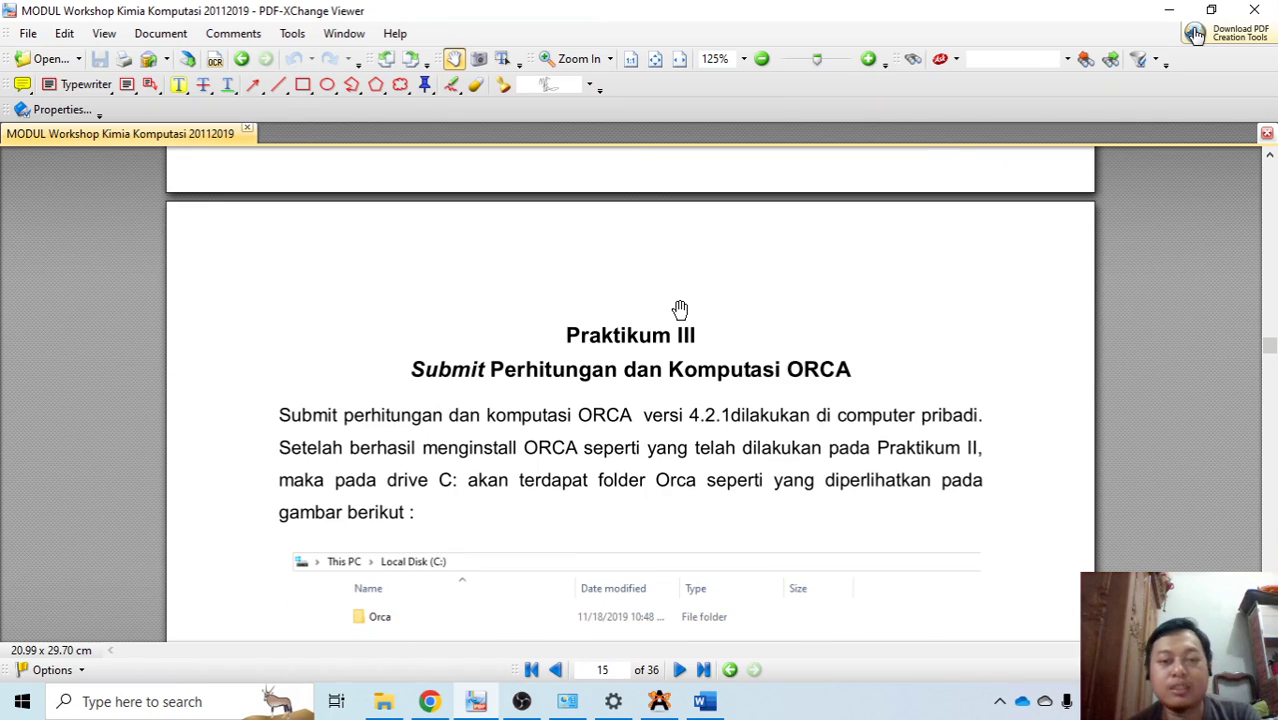
scroll(432, 418, "down", 3)
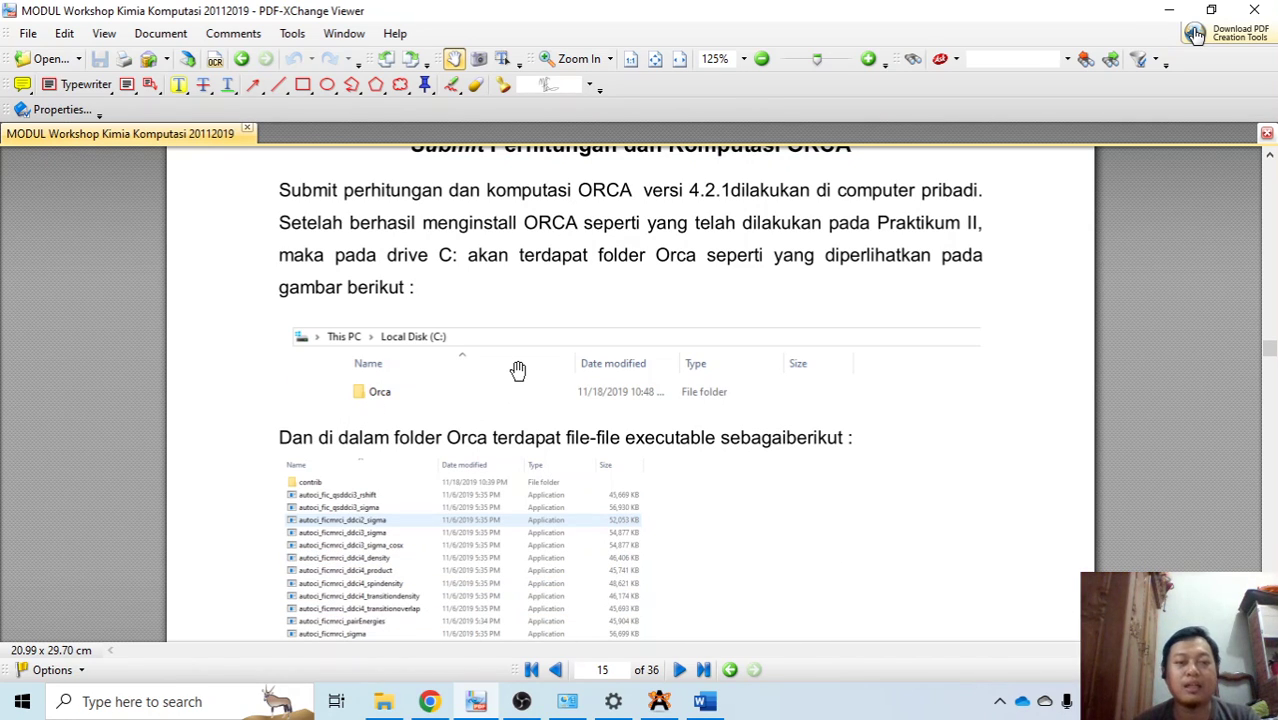
scroll(518, 370, "down", 12)
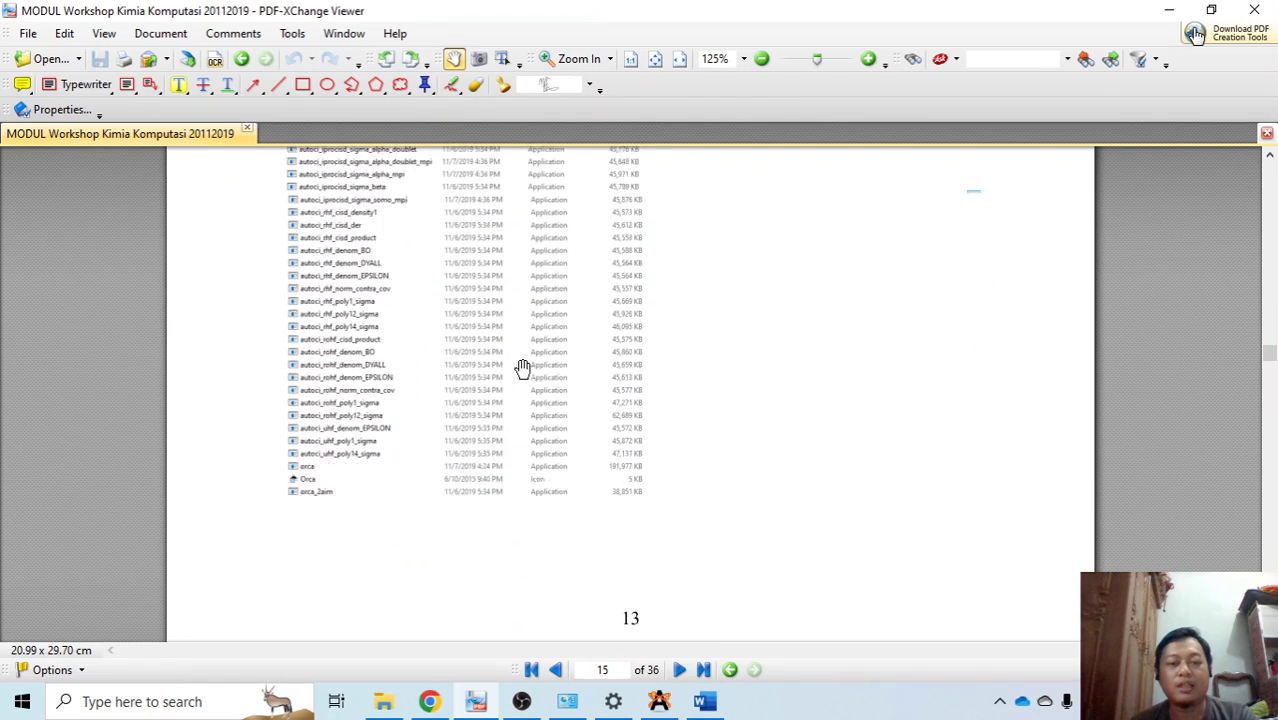
scroll(522, 369, "down", 10)
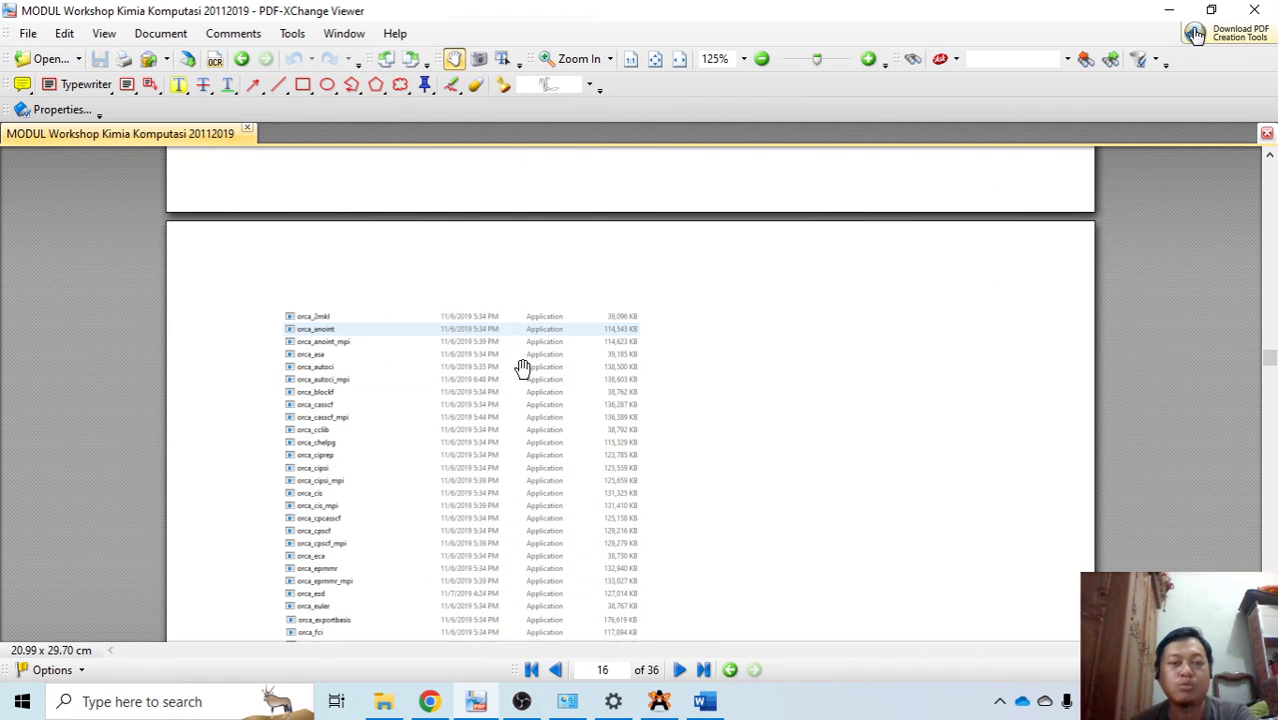
scroll(522, 369, "up", 7)
scroll(522, 369, "up", 10)
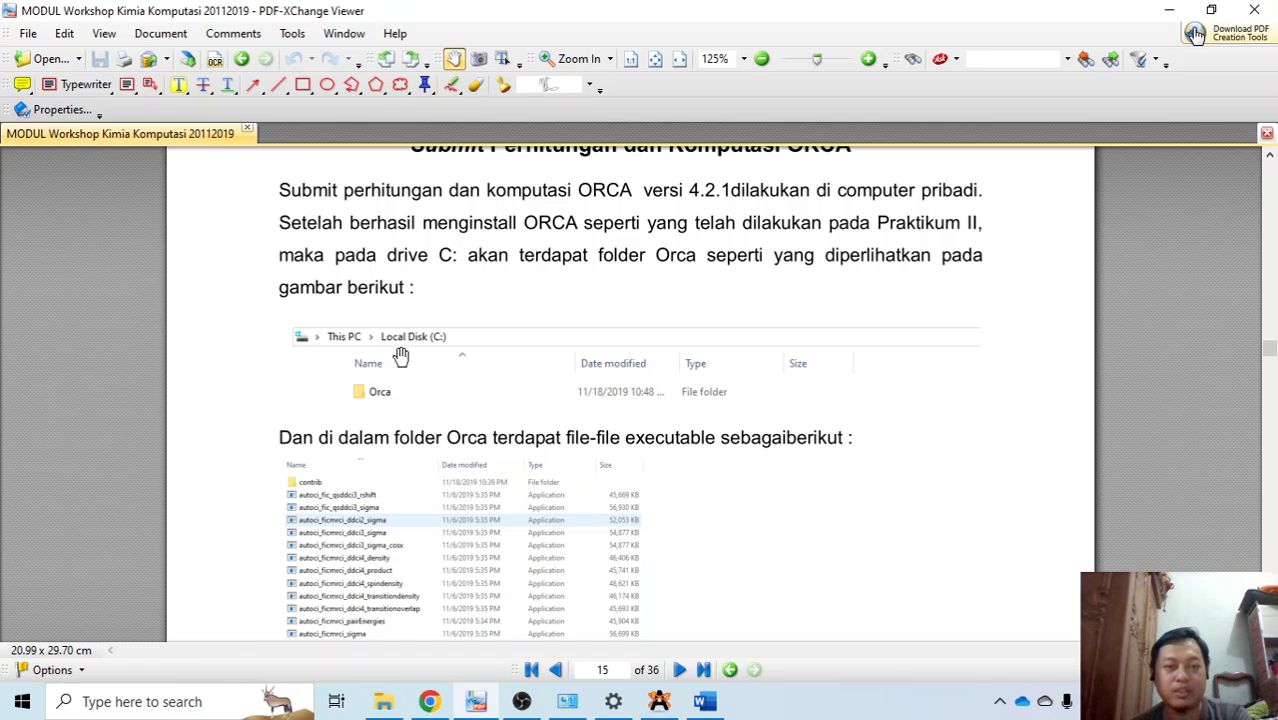
scroll(350, 527, "down", 3)
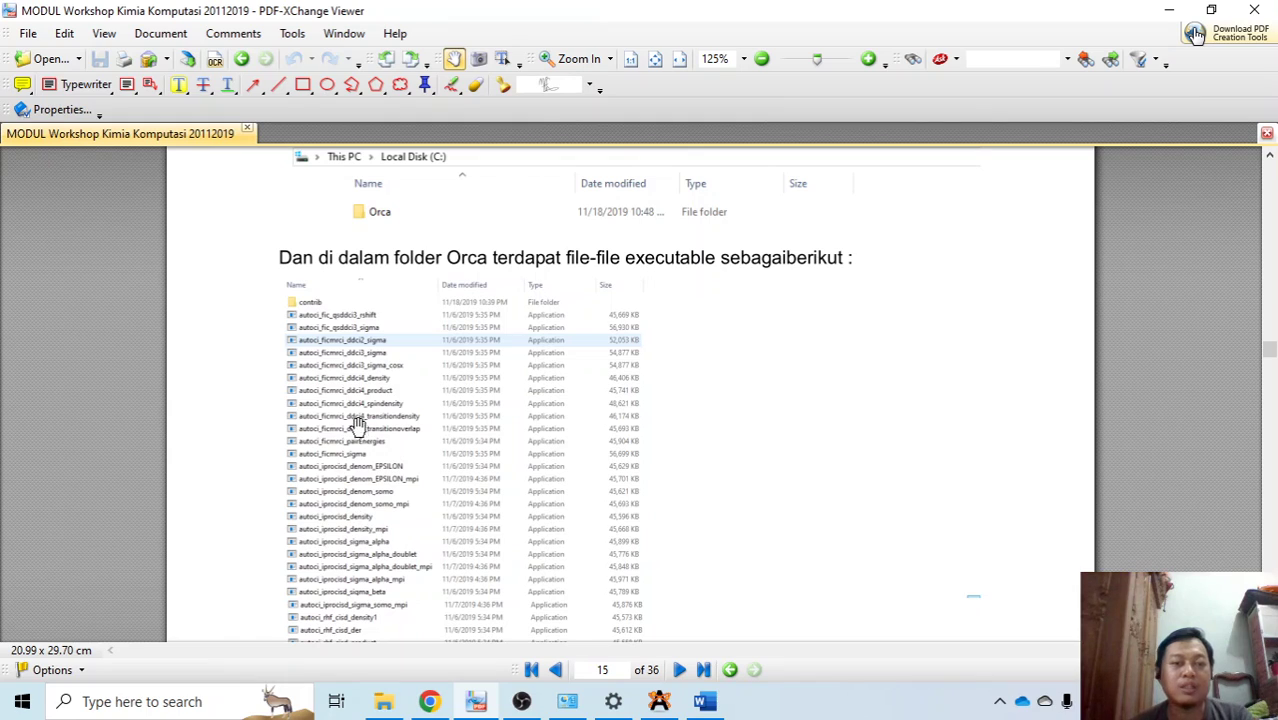
scroll(360, 503, "down", 3)
scroll(360, 503, "up", 7)
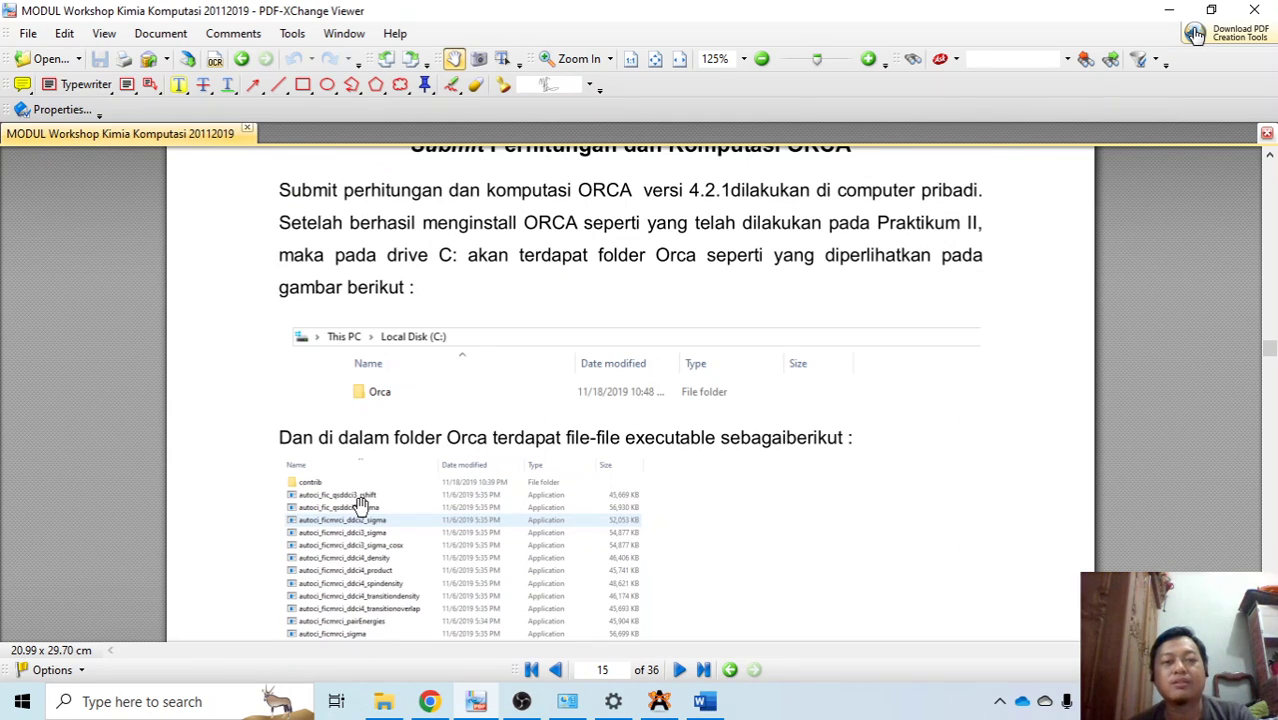
scroll(360, 503, "down", 20)
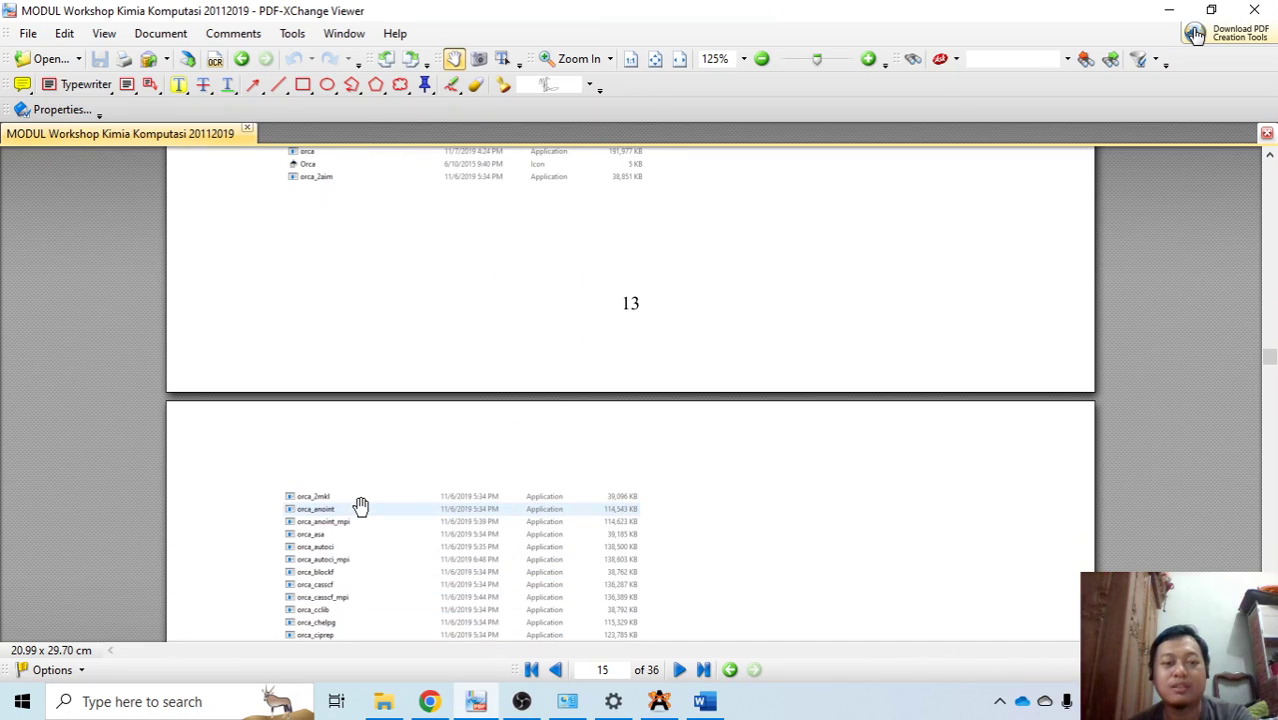
scroll(360, 506, "down", 15)
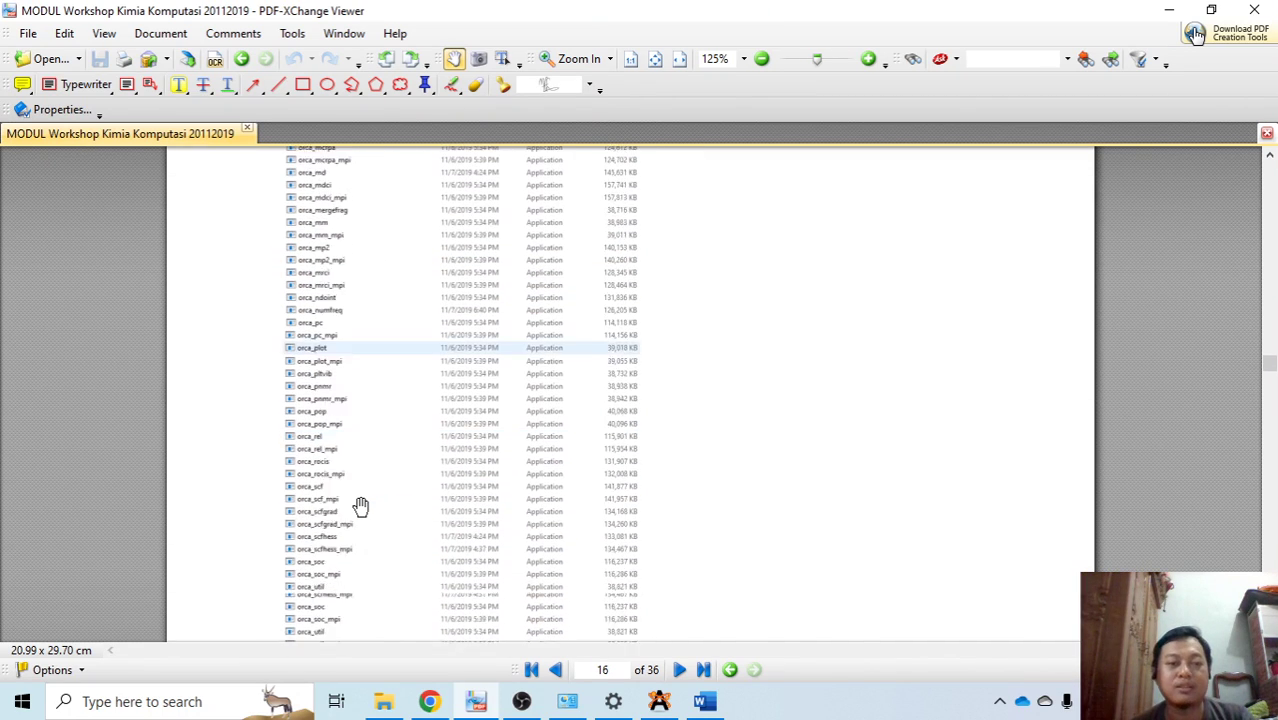
scroll(360, 506, "down", 5)
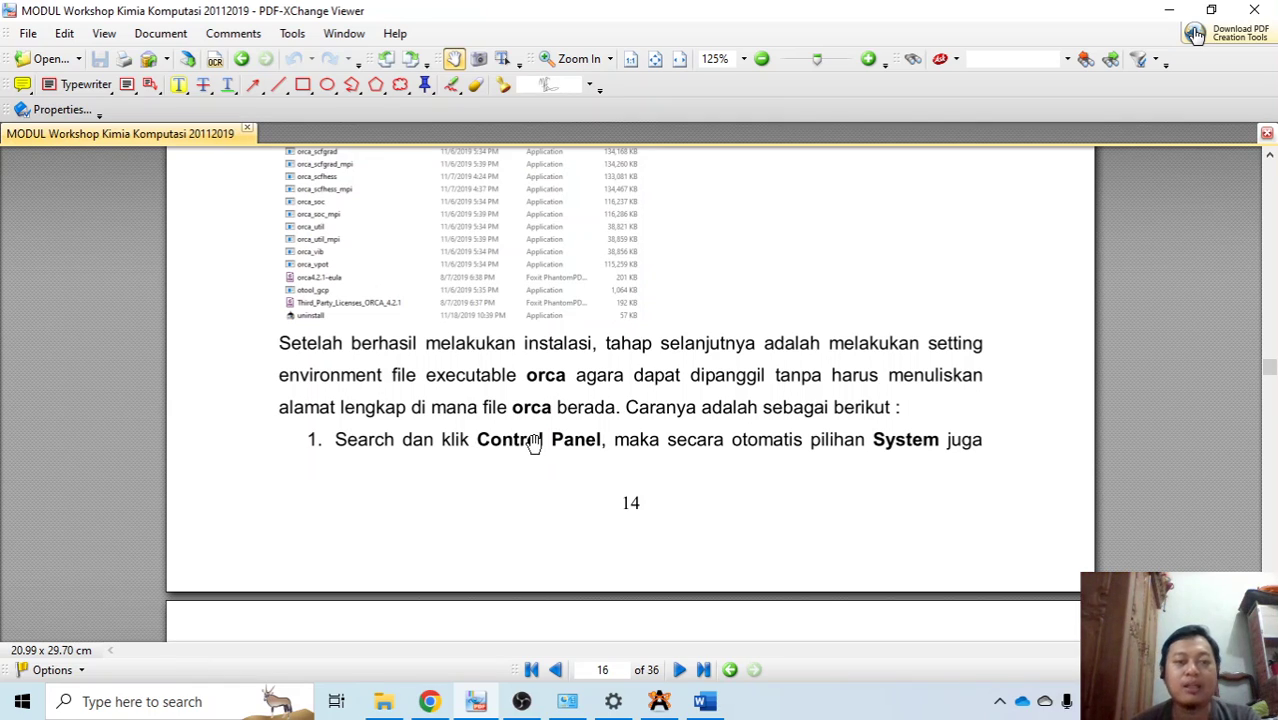
scroll(530, 444, "down", 3)
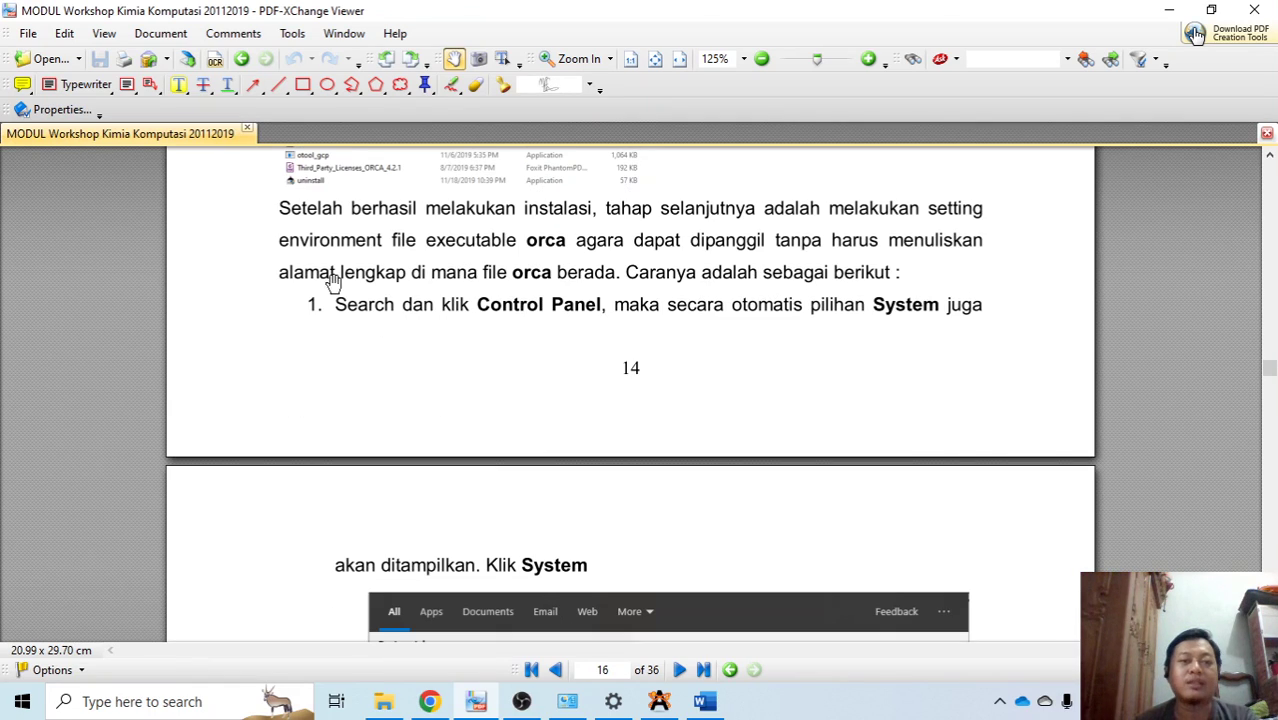
Step: Open the Control Panel and go to the System information page under System and Security
left_click(214, 702)
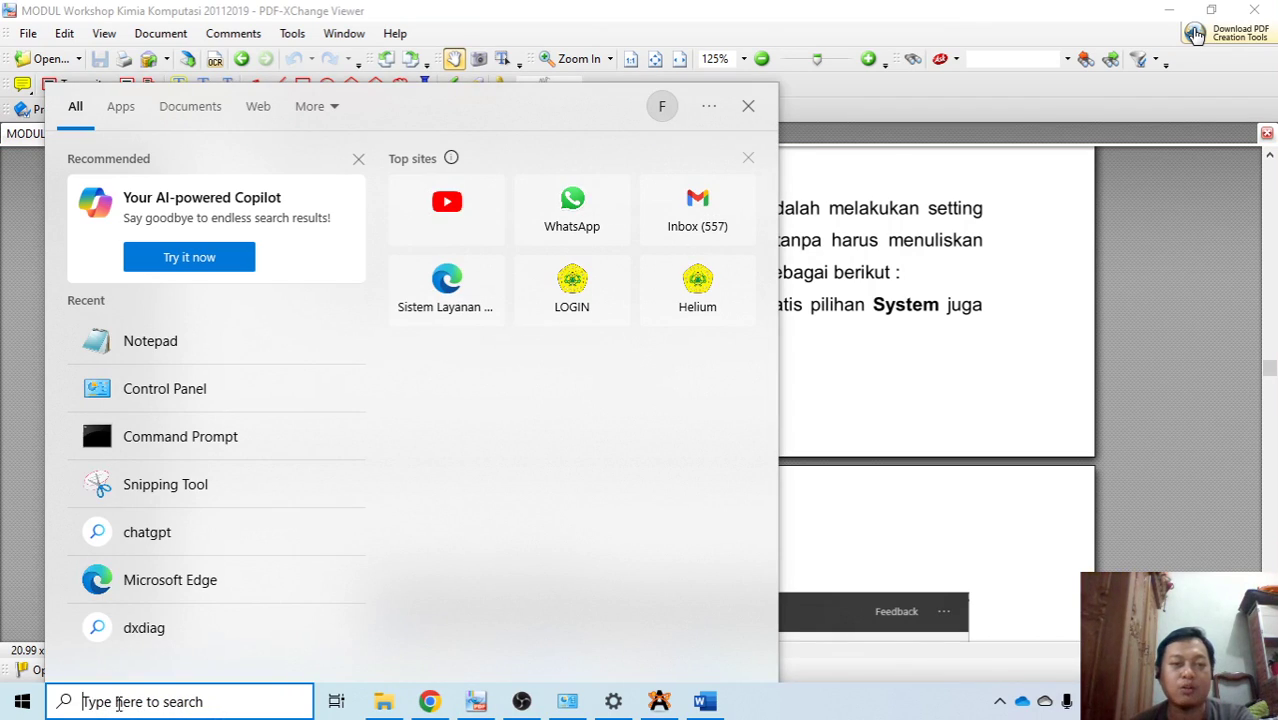
left_click(188, 398)
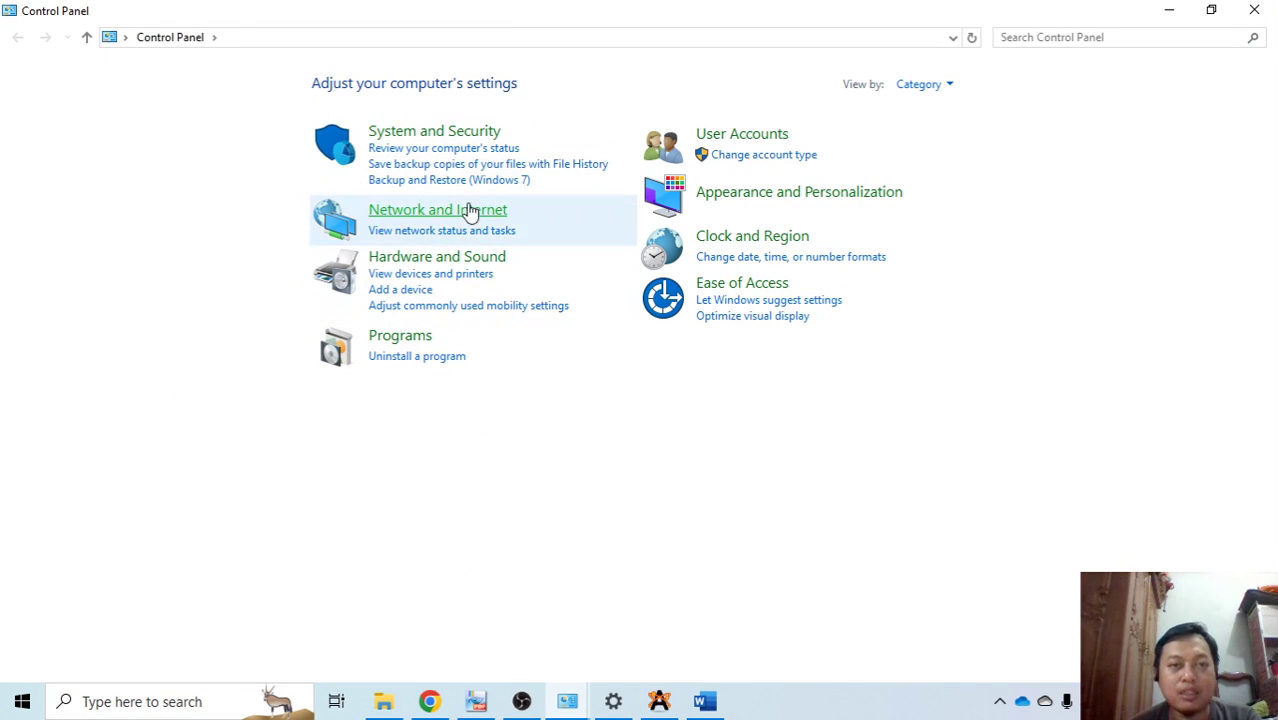
left_click(457, 136)
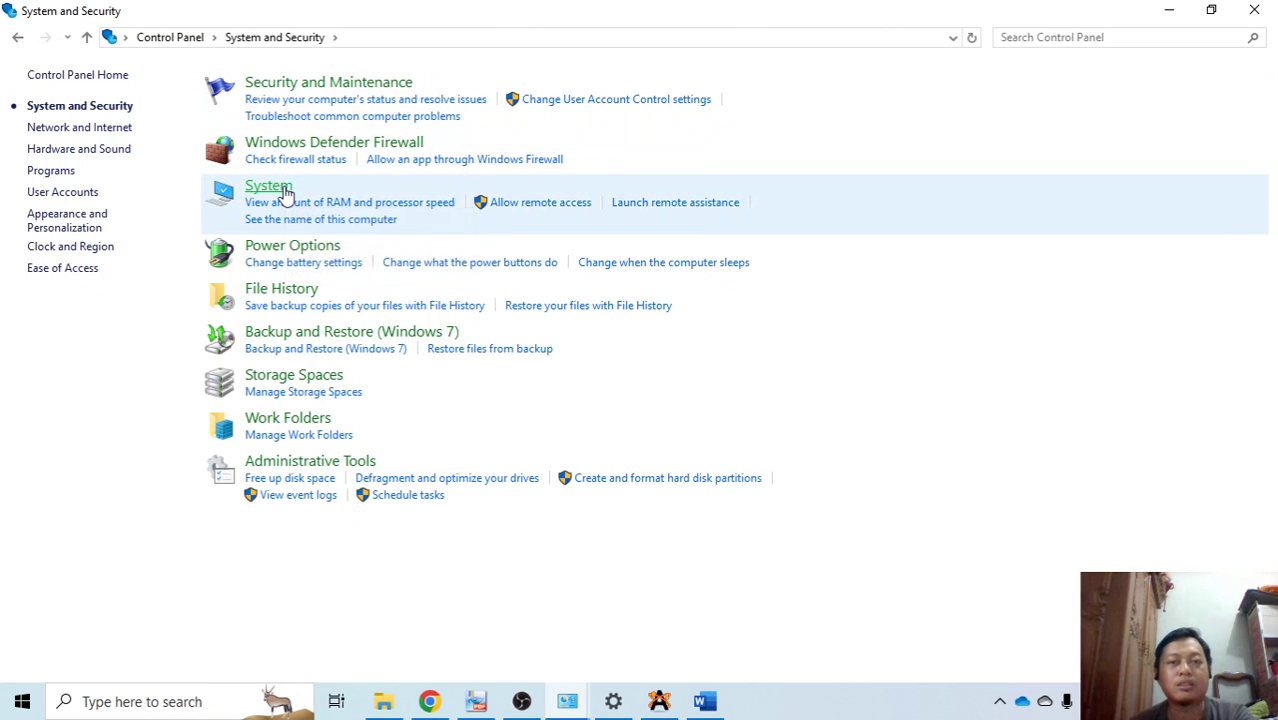
left_click(285, 195)
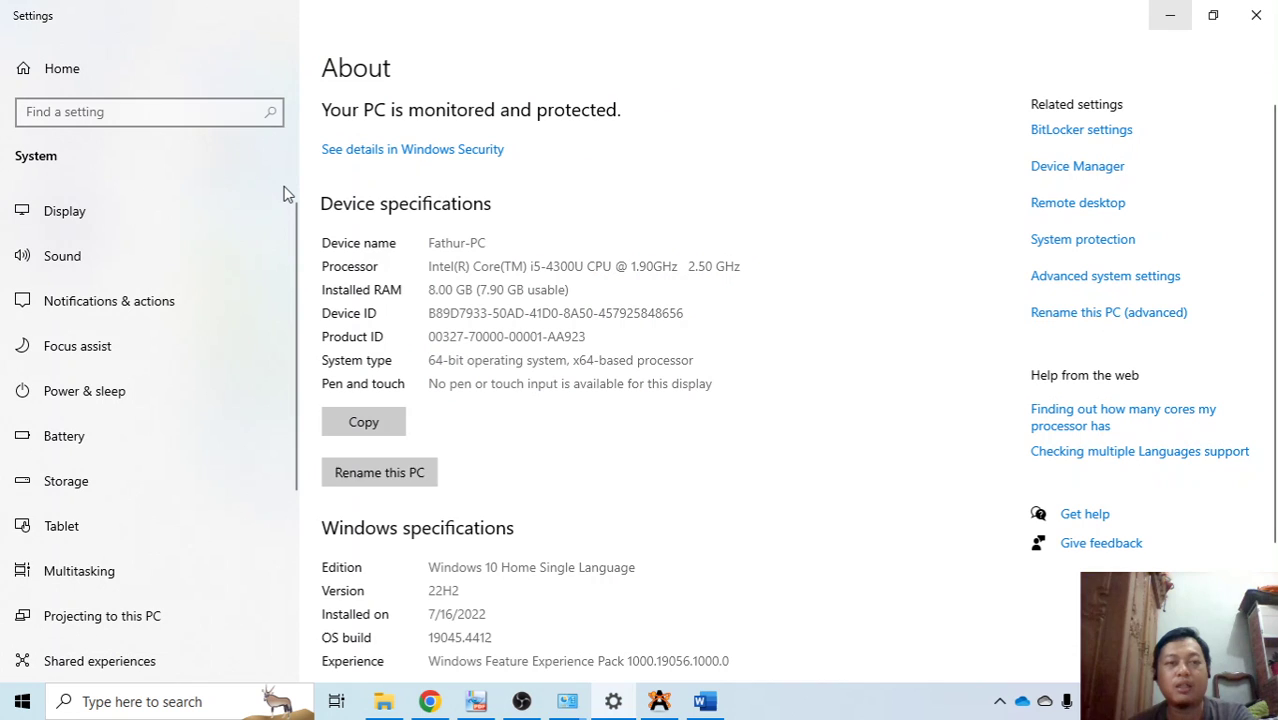
Step: Inspect the system Path variable's entries in the advanced environment variable settings, and close the dialogs without changing anything
left_click(1128, 281)
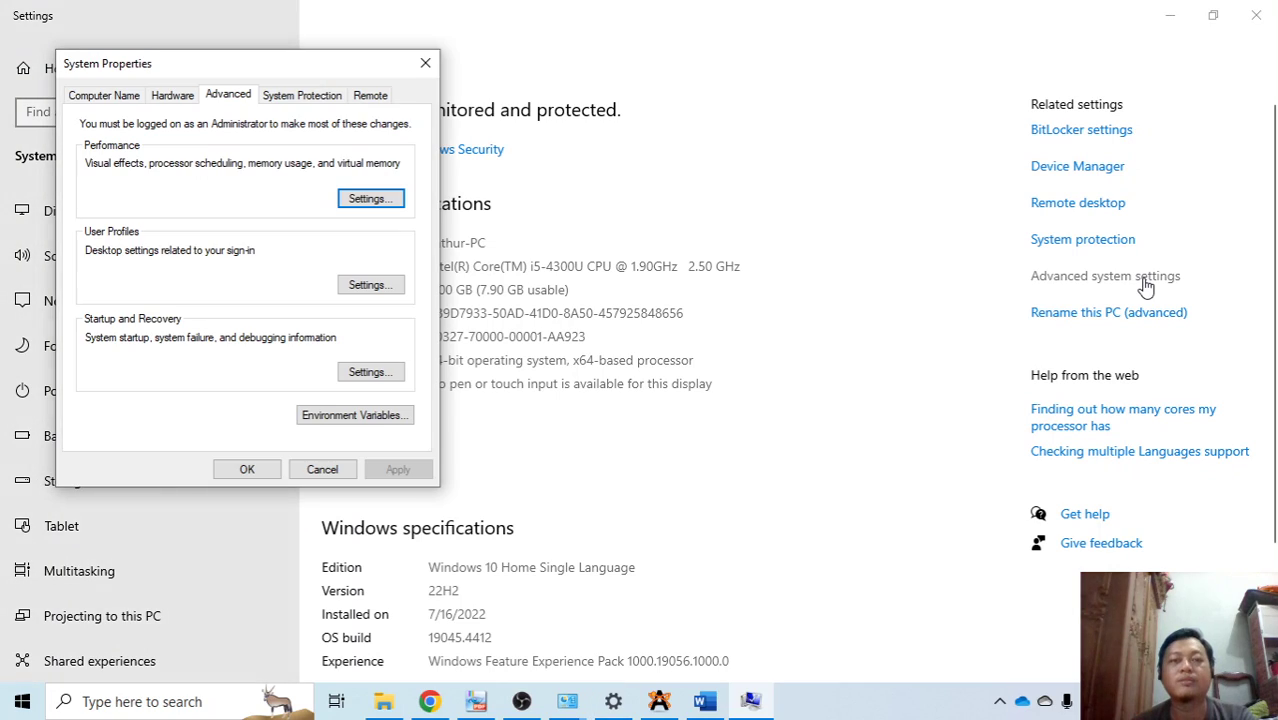
left_click(405, 421)
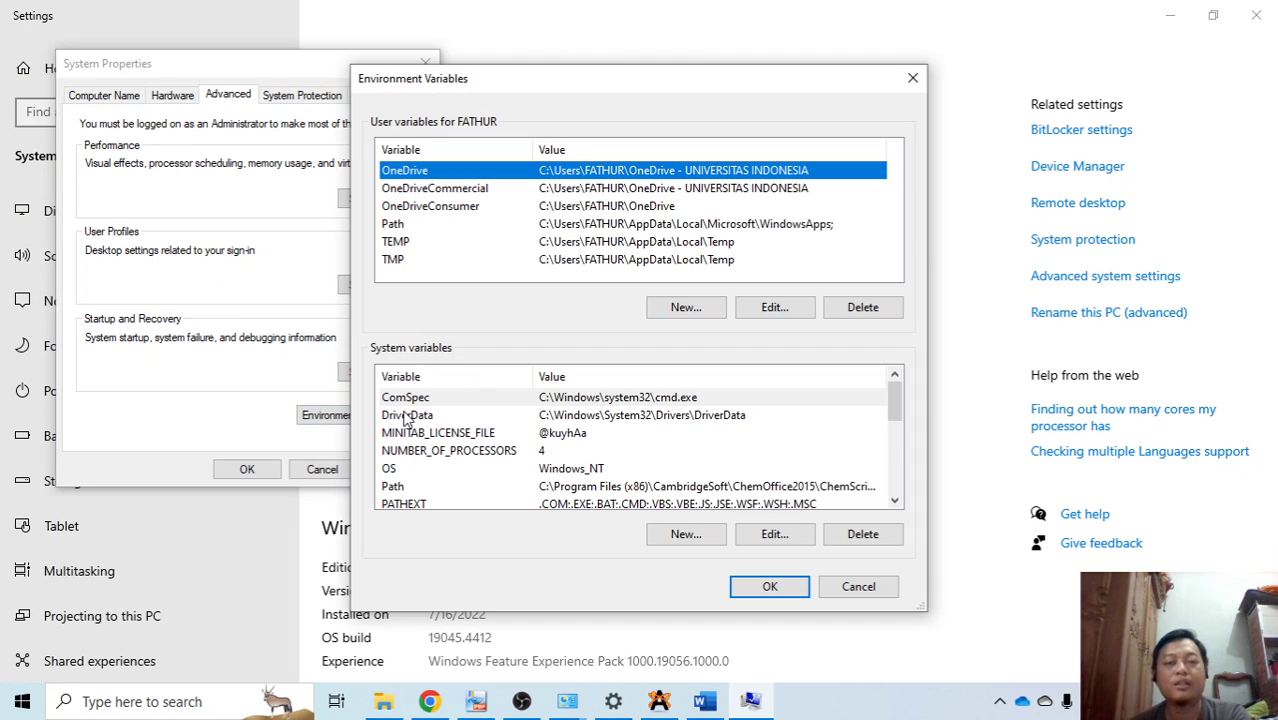
left_click(447, 488)
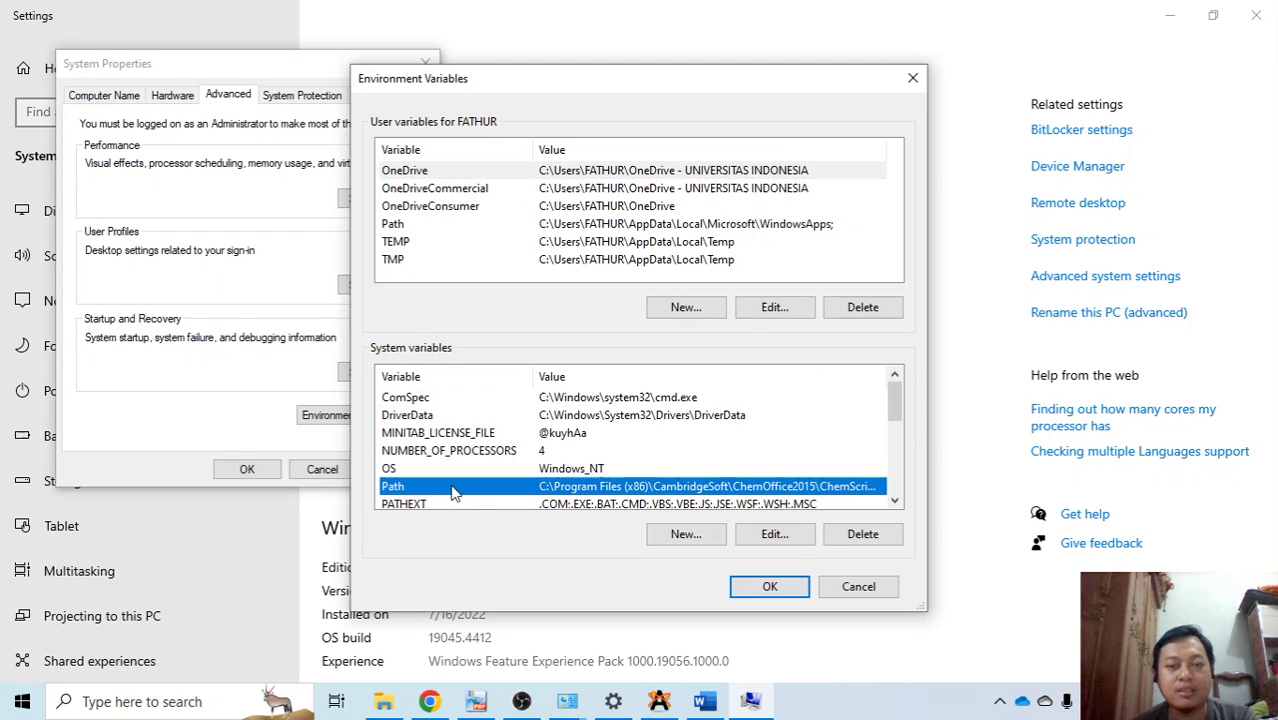
left_click(768, 536)
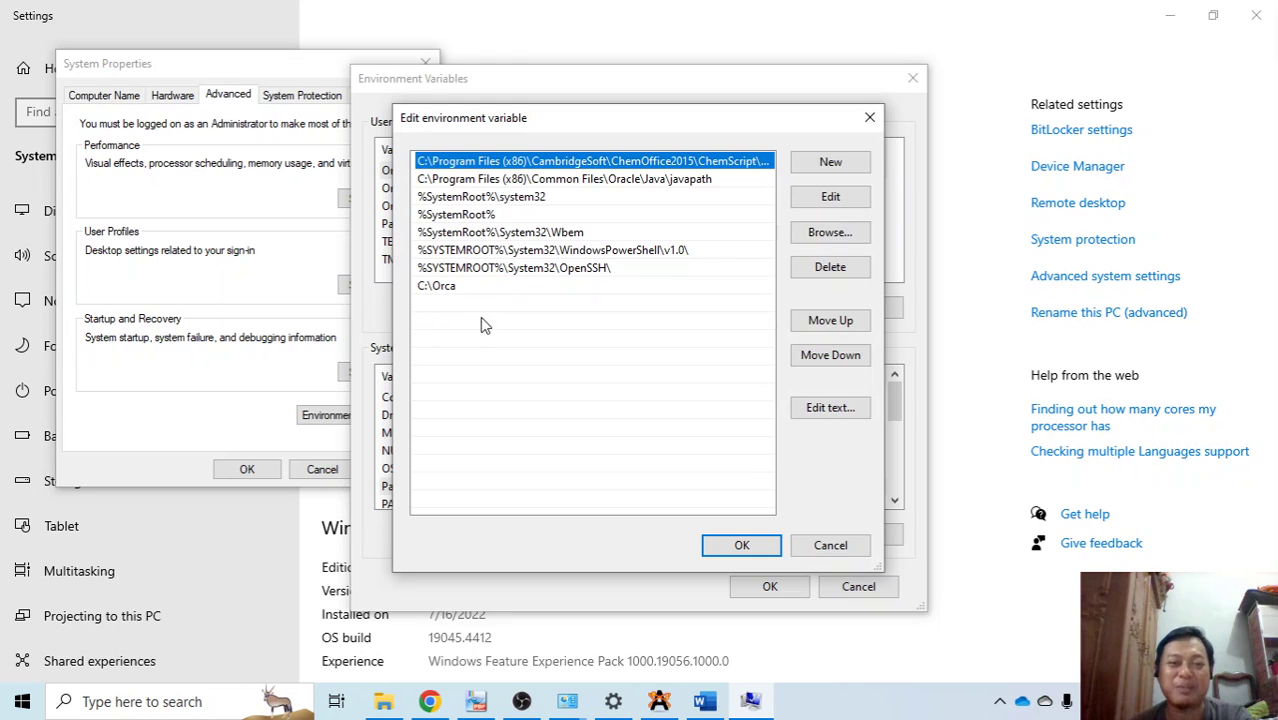
left_click(828, 548)
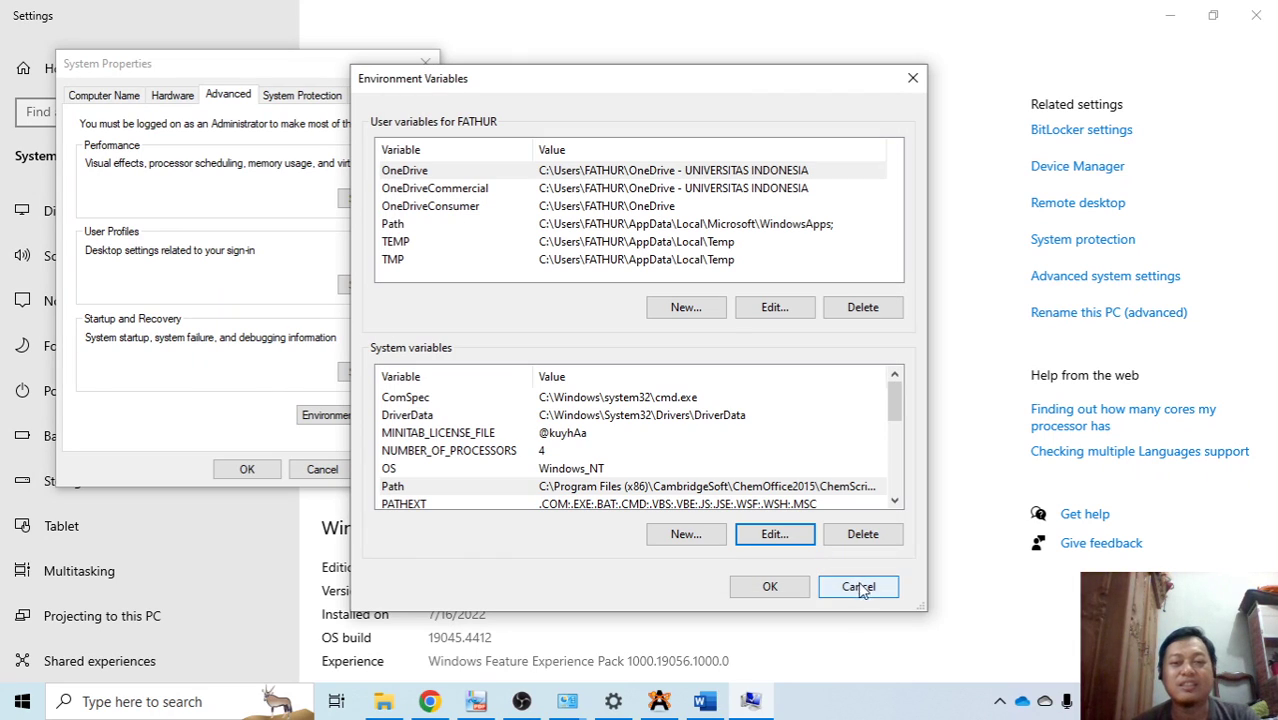
left_click(858, 586)
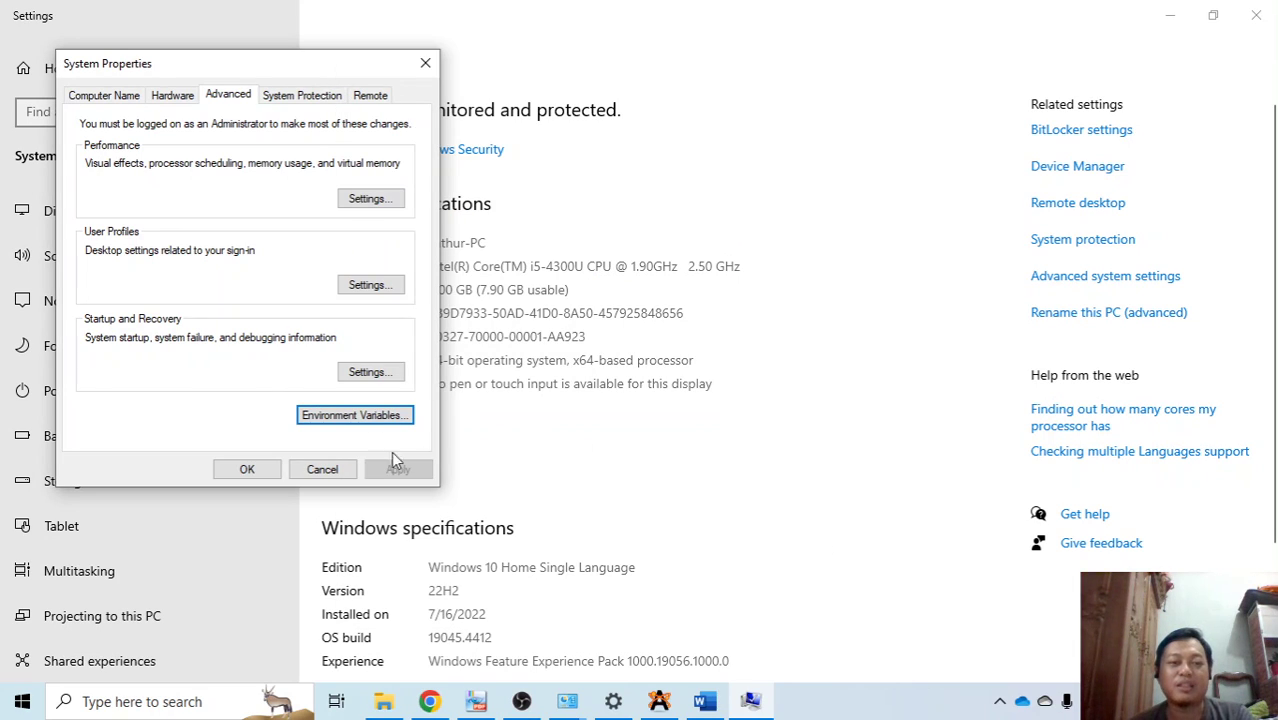
left_click(425, 63)
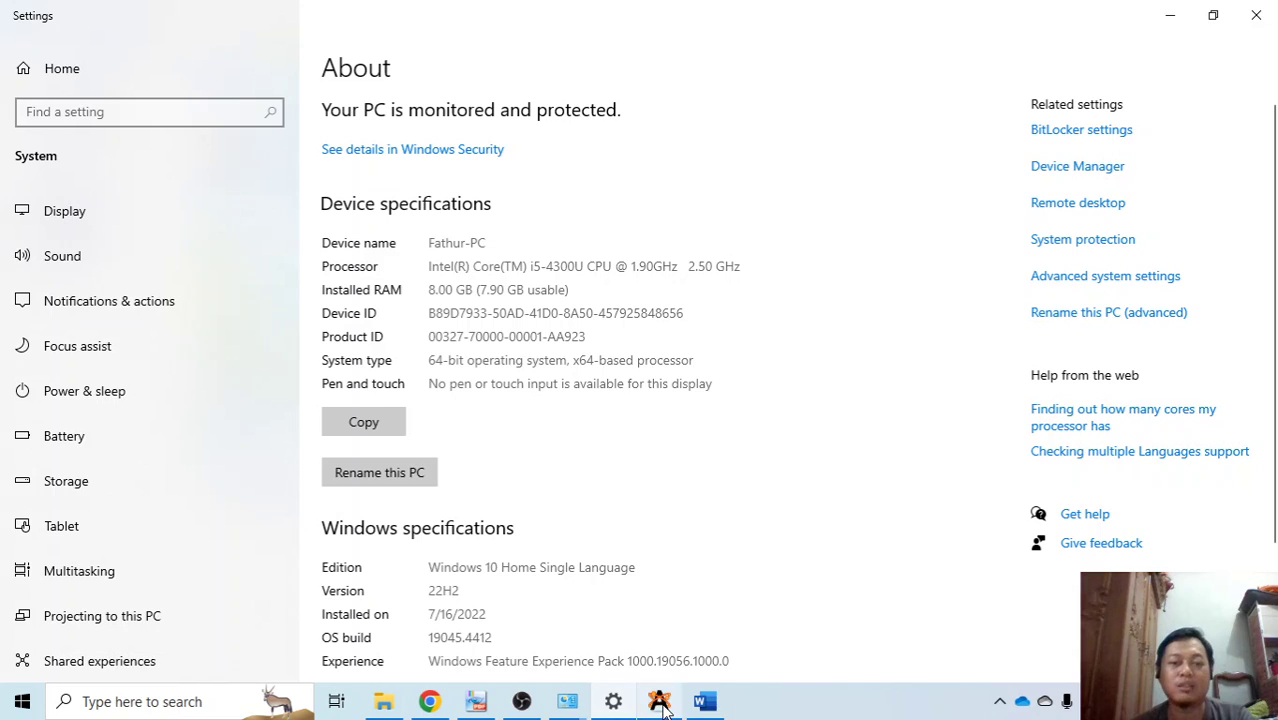
Step: Switch to Avogadro and delete the whole existing molecule from the view
left_click(659, 702)
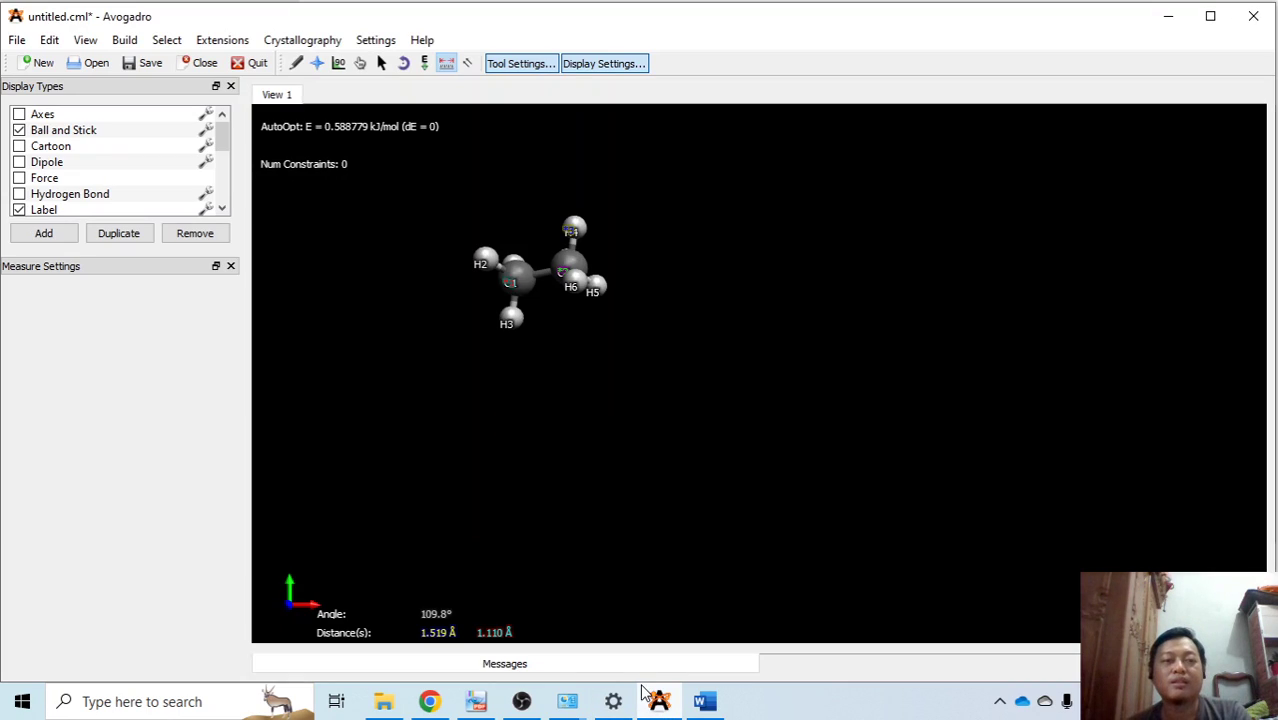
left_click_drag(404, 200, 520, 252)
key("ctrl+a")
key("Delete")
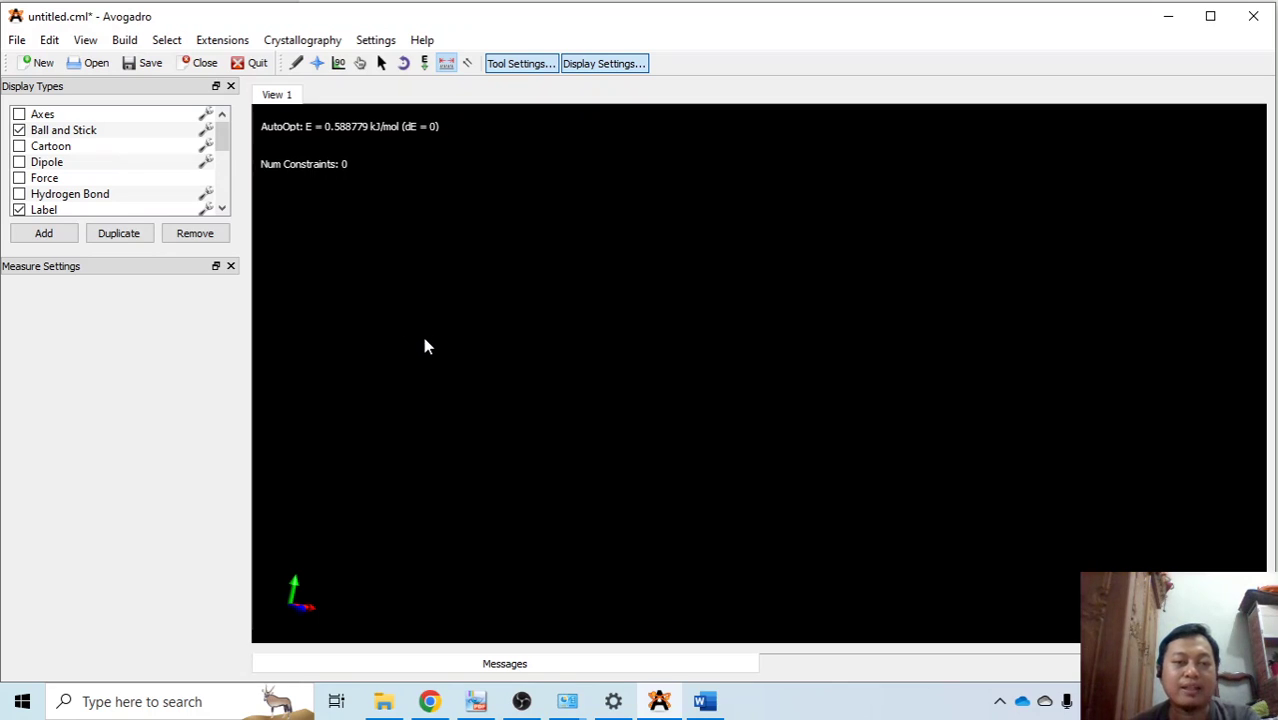
Step: Draw two single-bonded carbon atoms with adjusted hydrogens, and stop the running auto optimization
left_click(296, 63)
left_click_drag(416, 333, 578, 309)
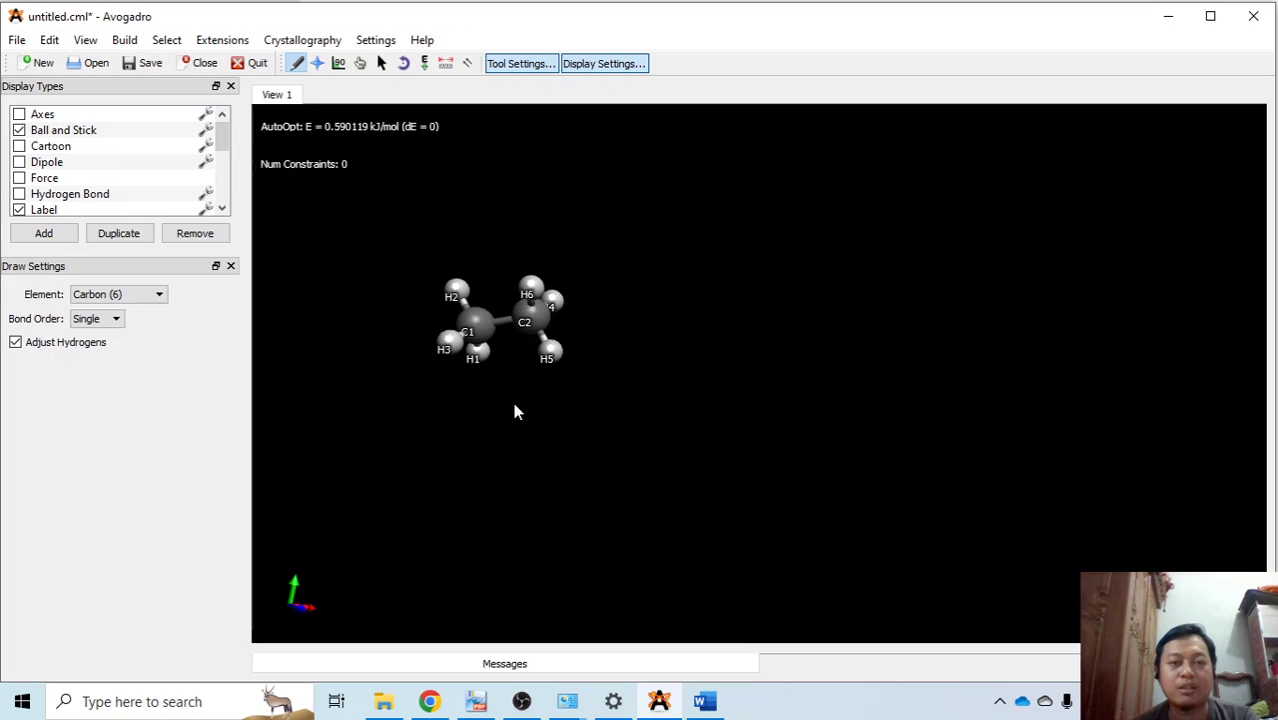
left_click(425, 63)
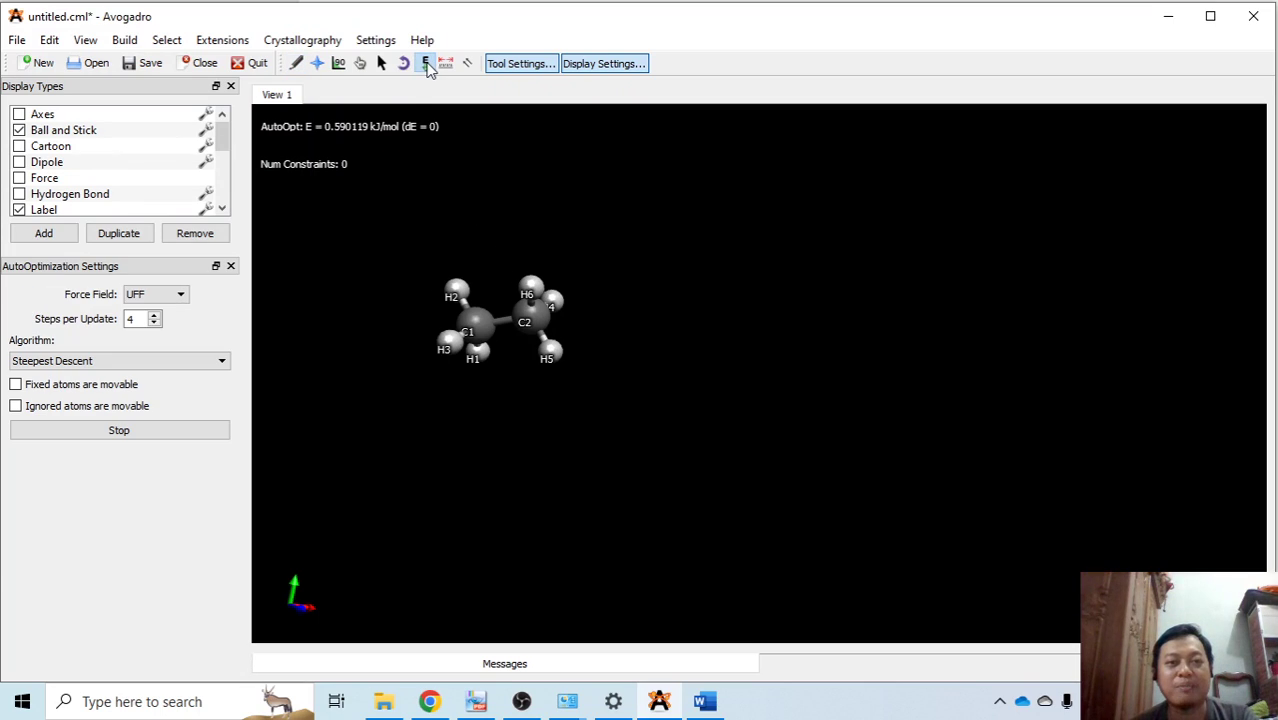
left_click(119, 430)
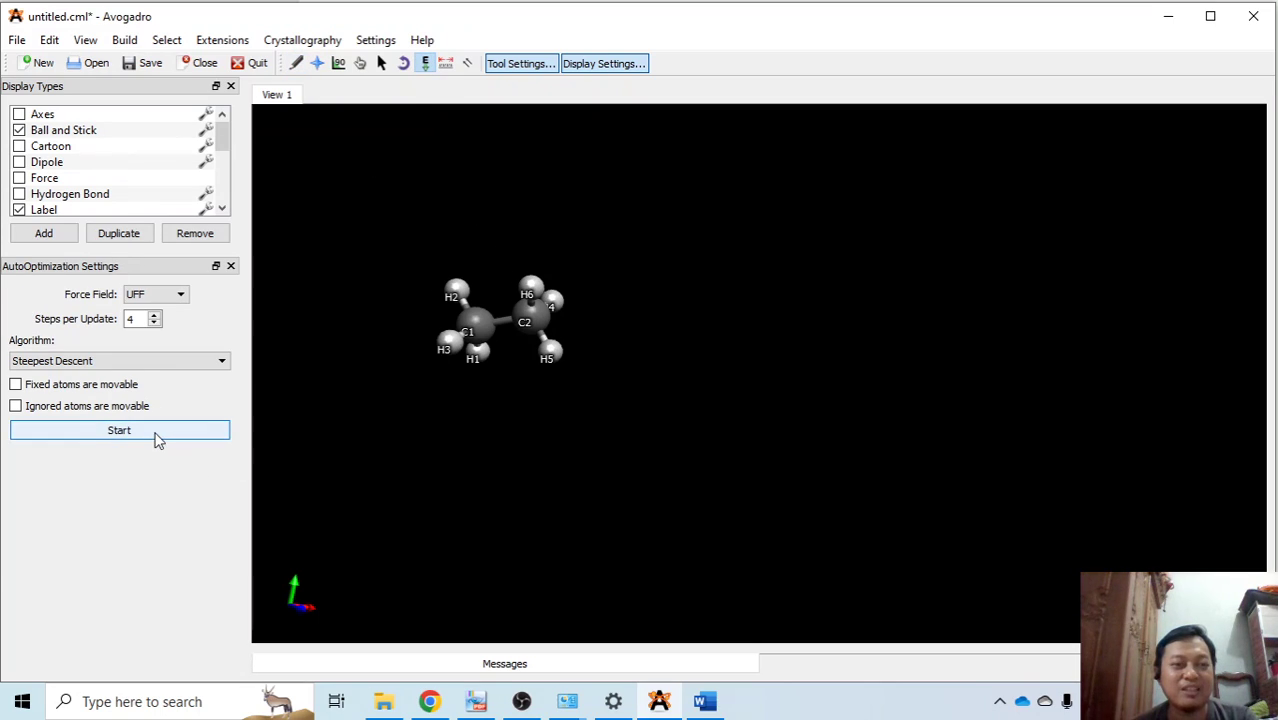
Step: Clear the view by deleting all atoms of the newly drawn two-carbon molecule
left_click_drag(342, 268, 475, 265)
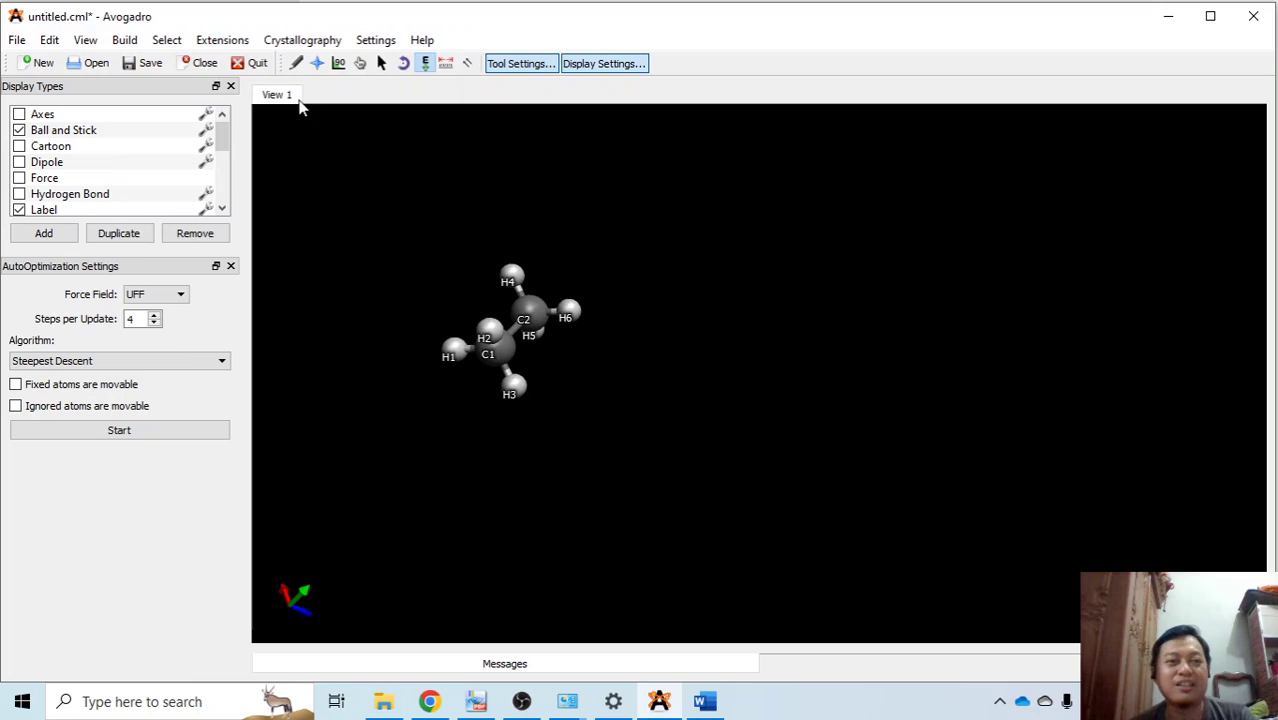
key("ctrl+a")
key("Delete")
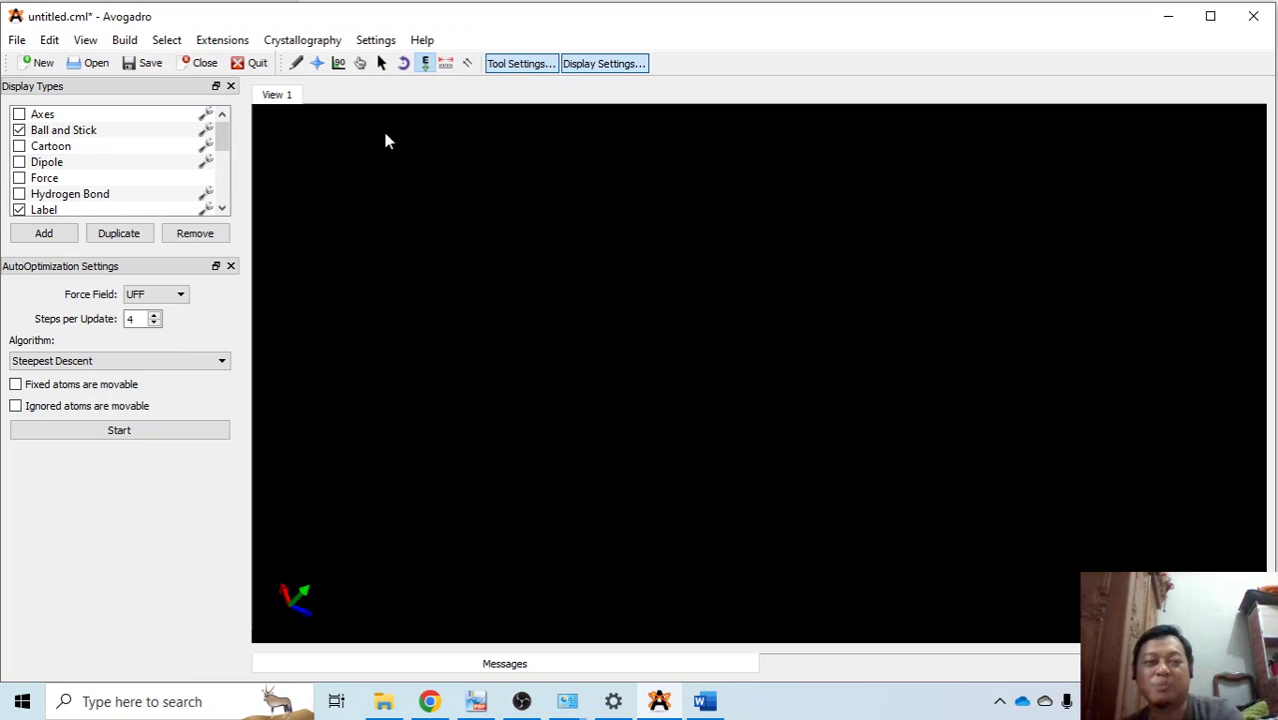
Step: Draw two single-bonded carbon atoms with an exaggeratedly long bond, and start auto optimization with the UFF force field and Steepest Descent
left_click(296, 62)
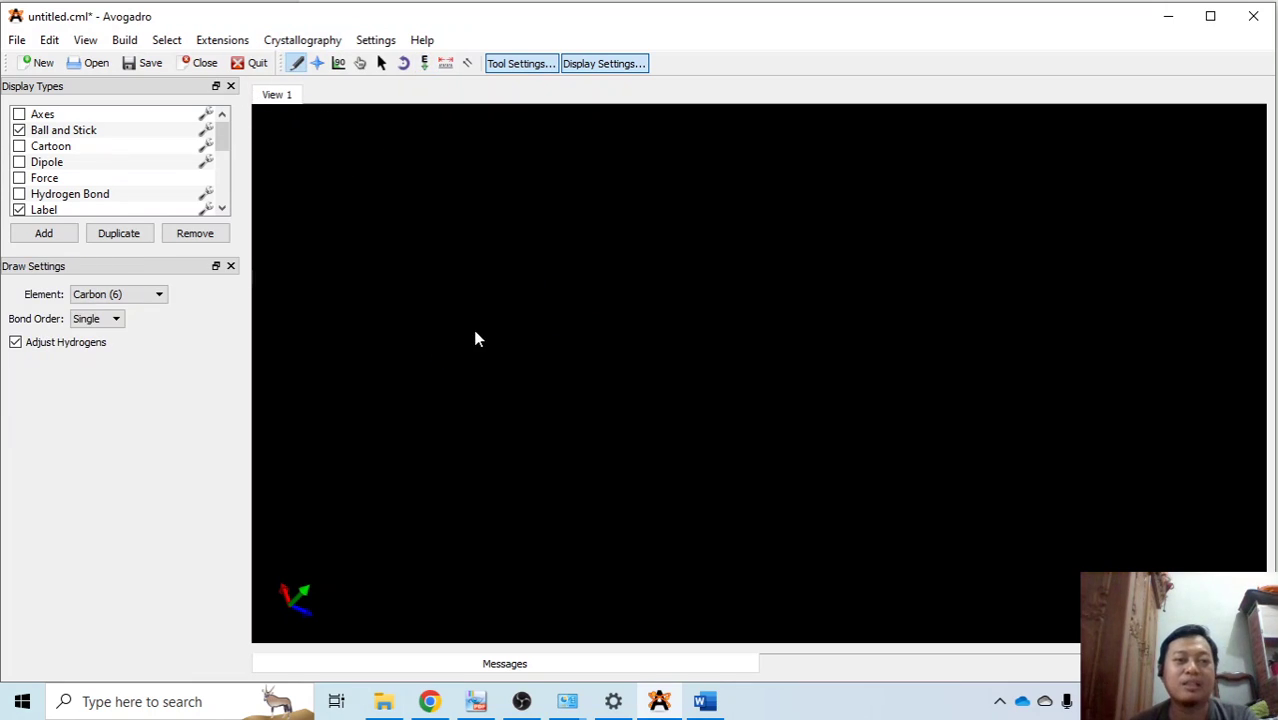
left_click_drag(389, 310, 884, 280)
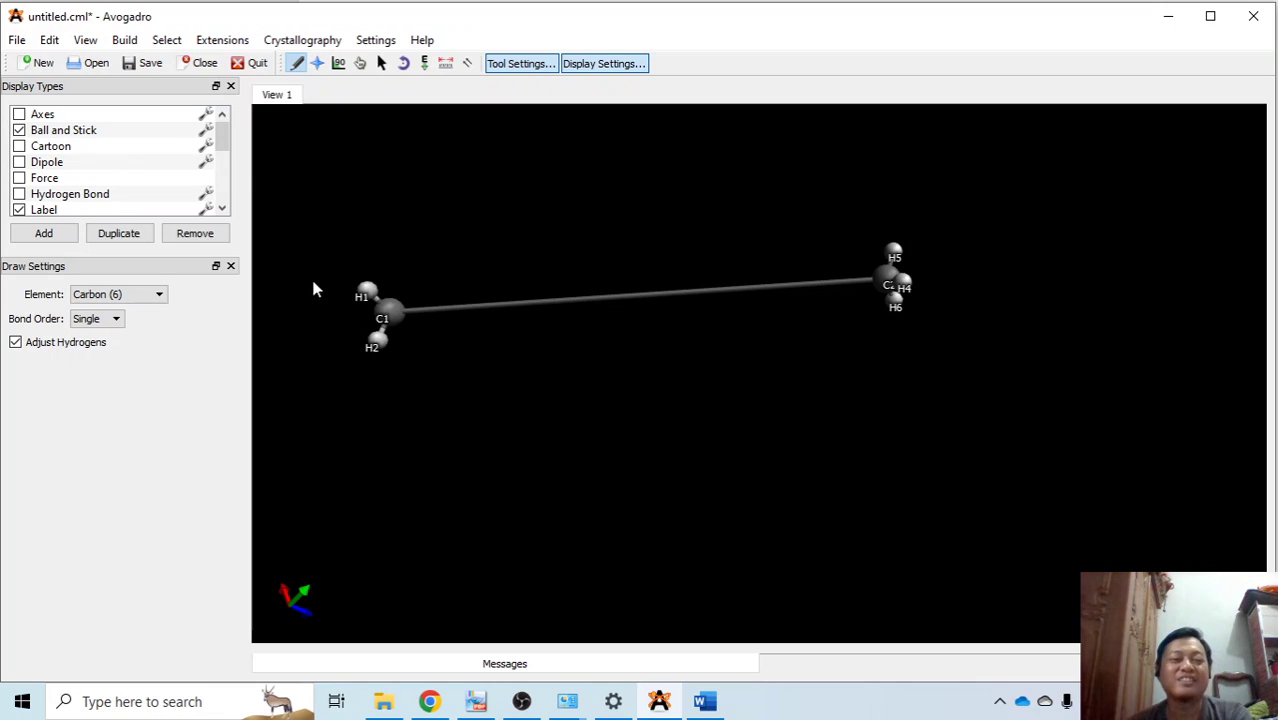
left_click(425, 66)
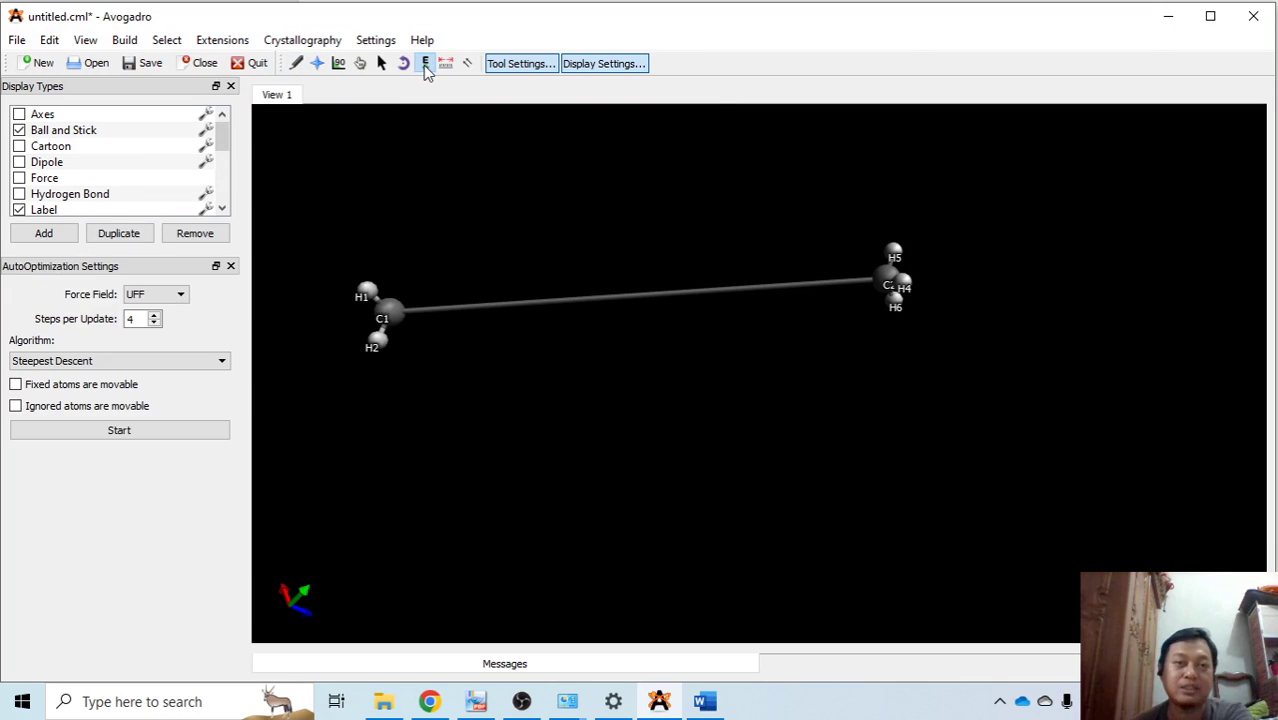
left_click(119, 430)
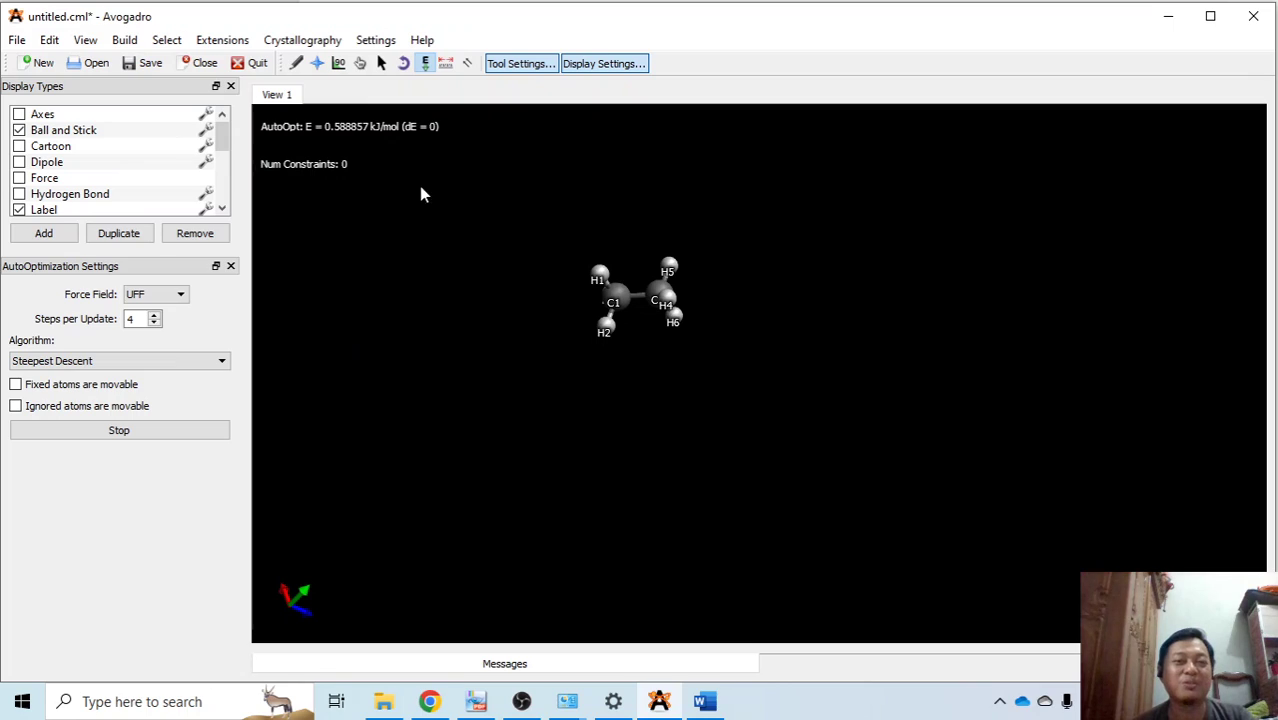
Step: Stop the auto optimization and measure the distance between the two bonded carbon atoms
left_click(203, 430)
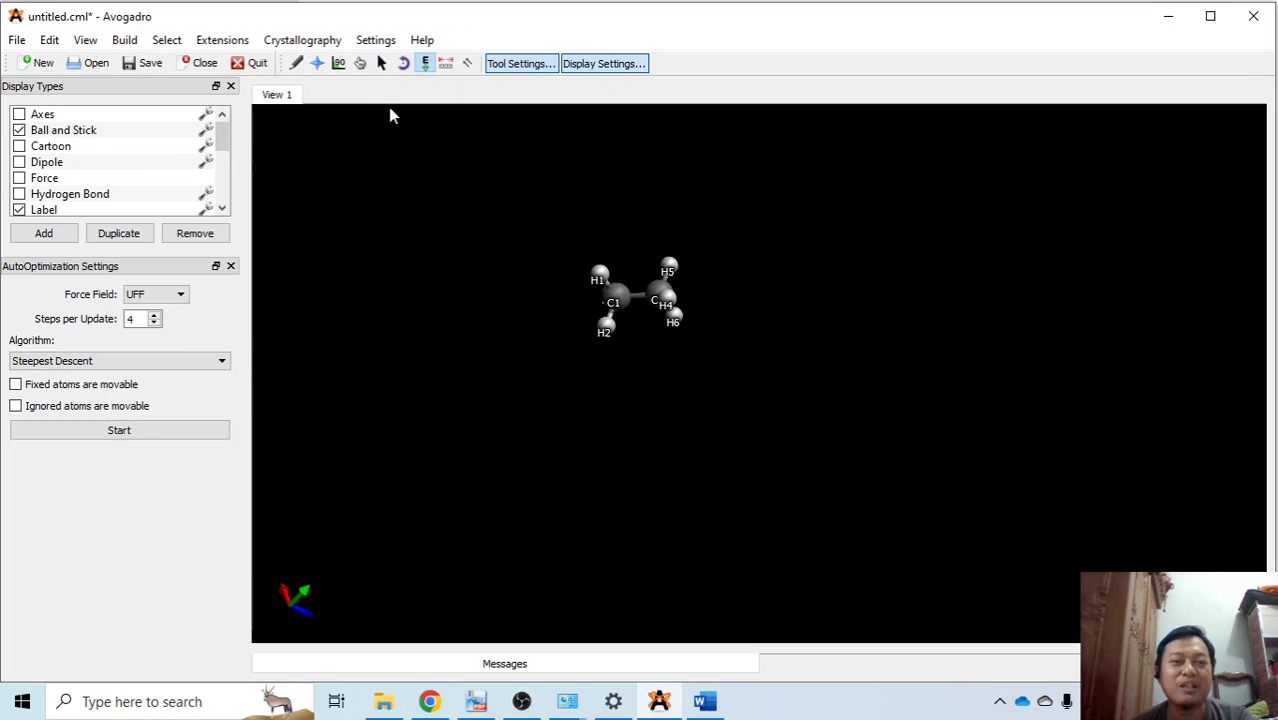
left_click(445, 65)
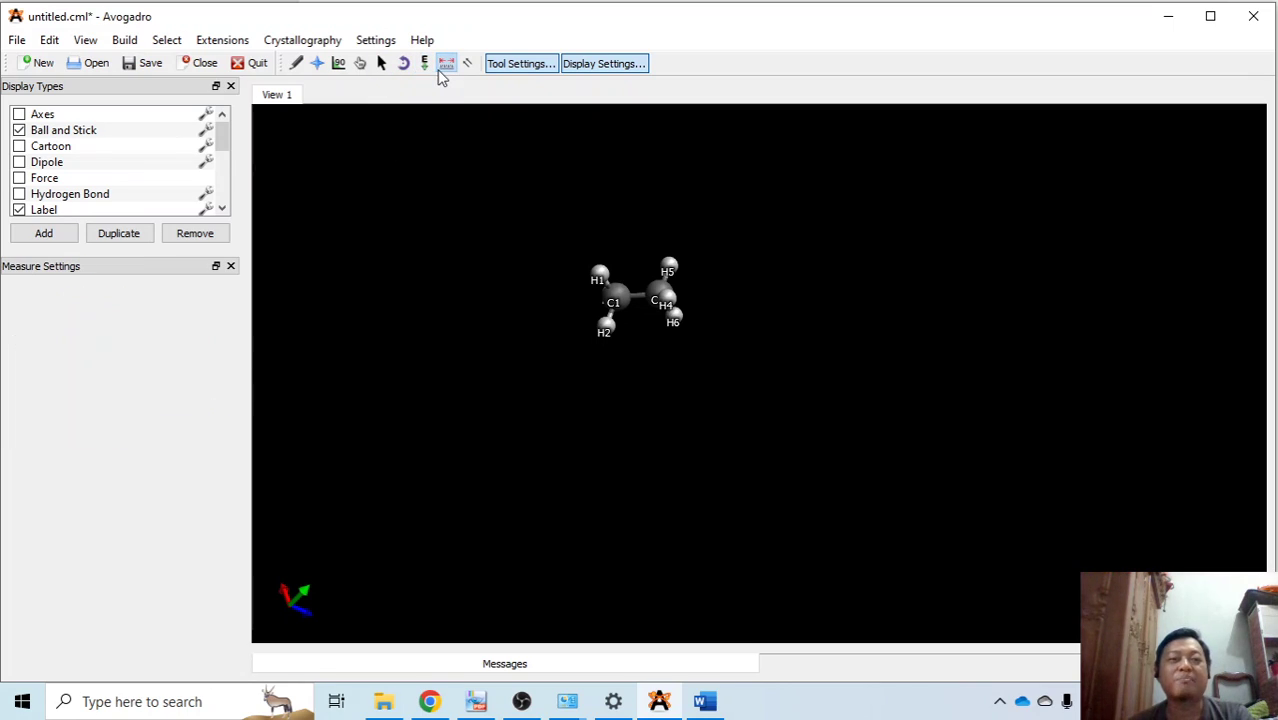
left_click(658, 287)
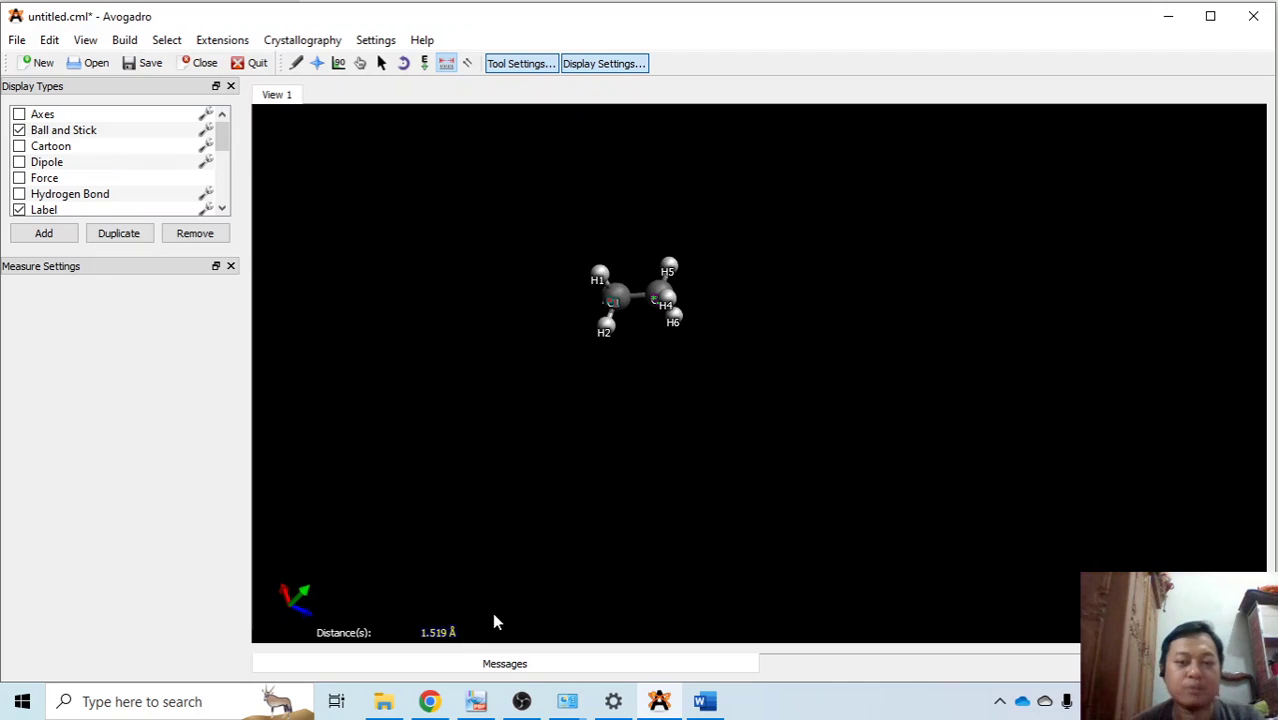
Step: Switch to the Word notes and look up the Å character among all available symbols without inserting it
left_click(705, 701)
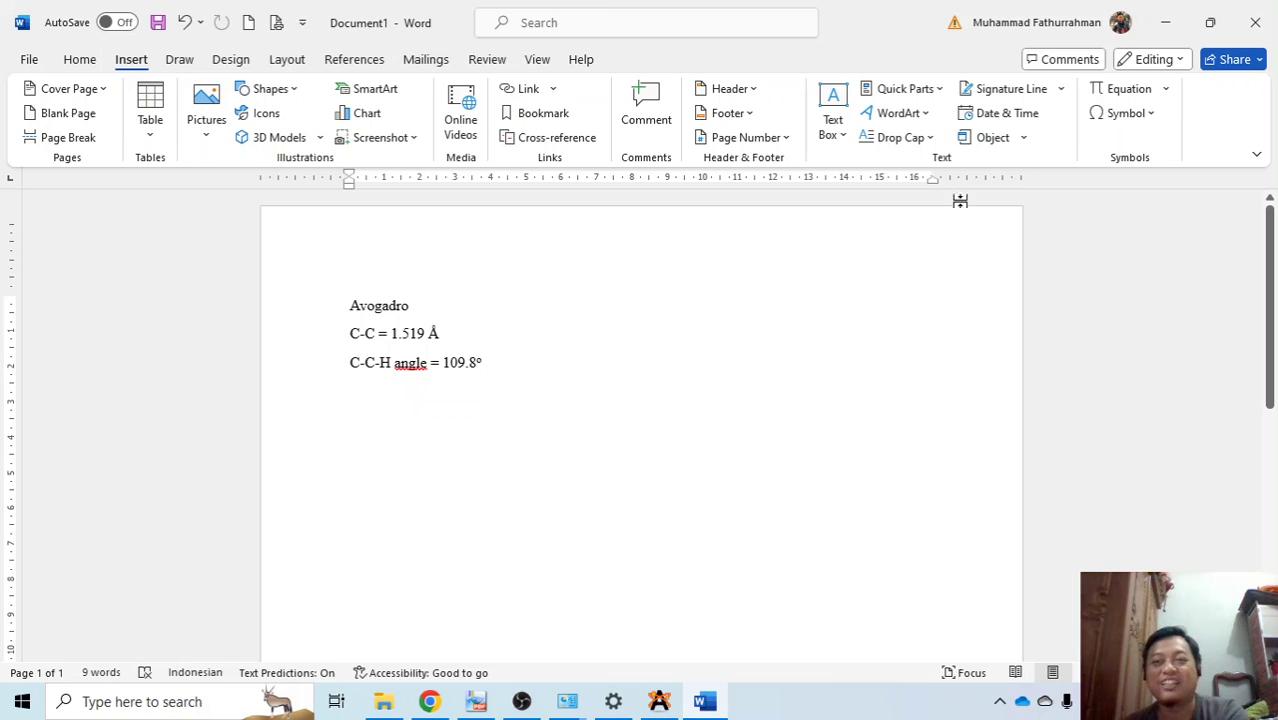
left_click(1145, 118)
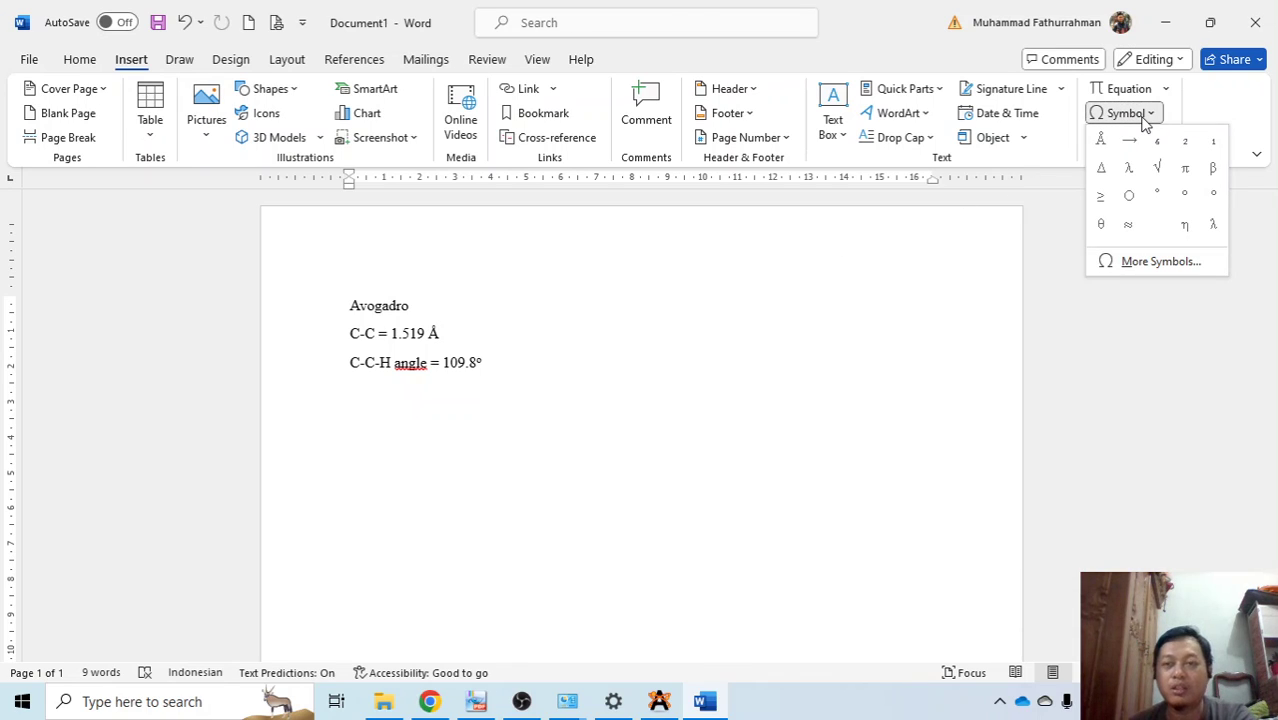
left_click(1133, 262)
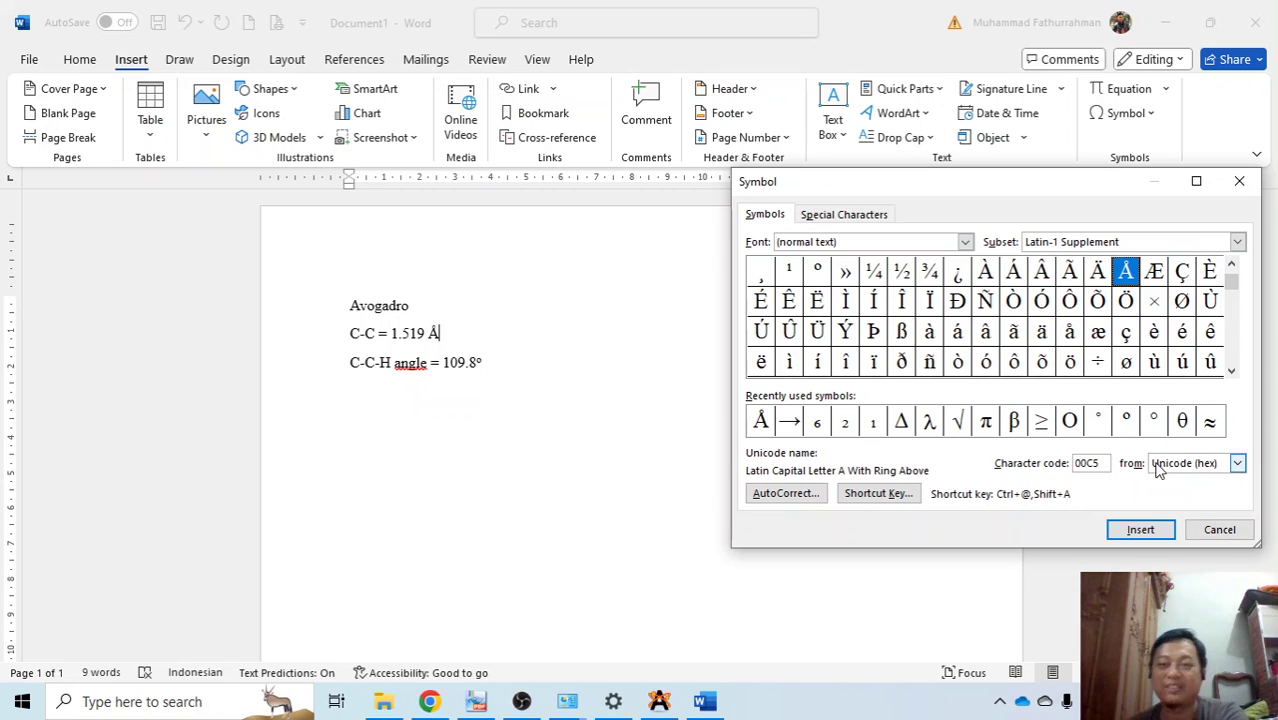
left_click(1219, 529)
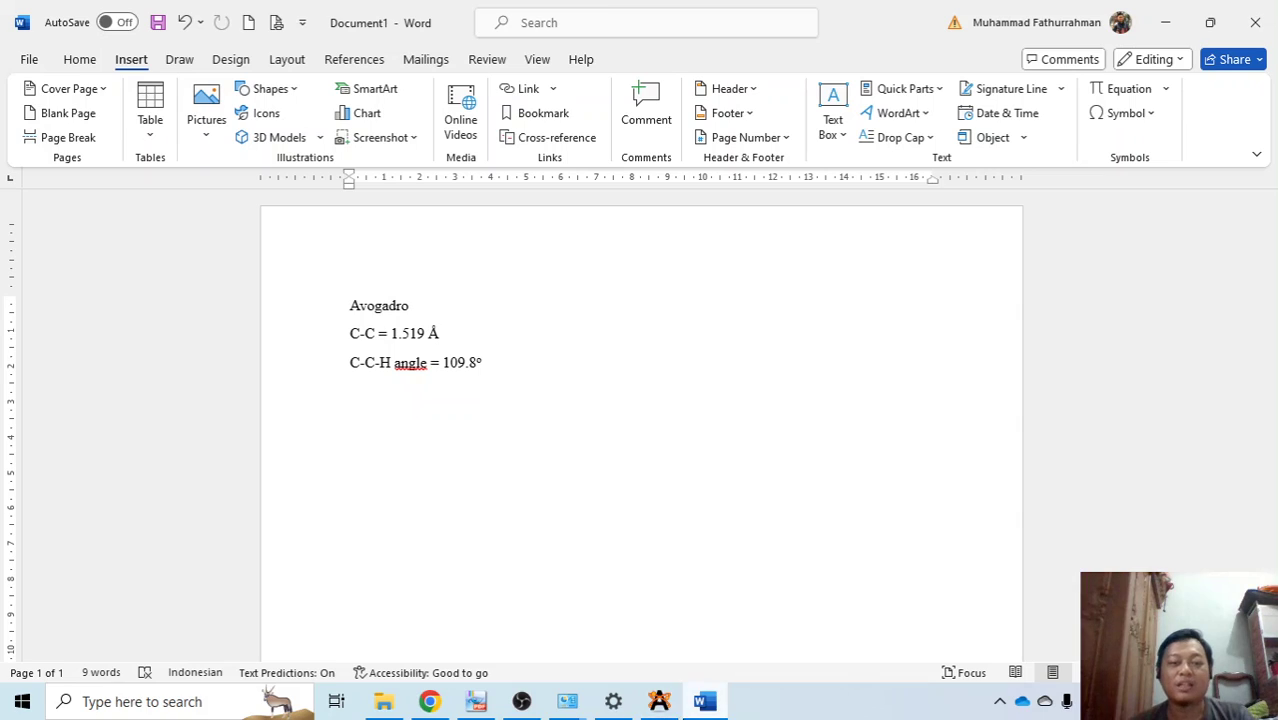
Step: Measure the C-C-H angle to hydrogen H5 in Avogadro, and add blank space below the recorded values in the Word notes
left_click(659, 701)
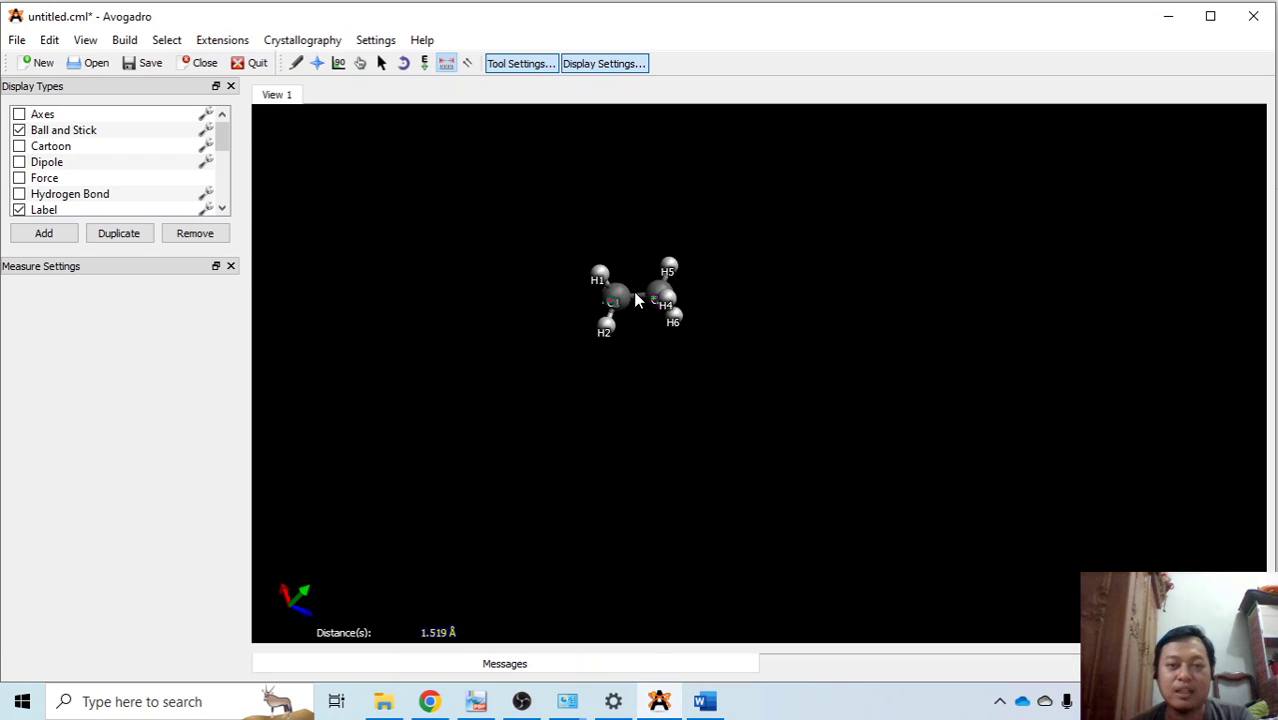
left_click(670, 268)
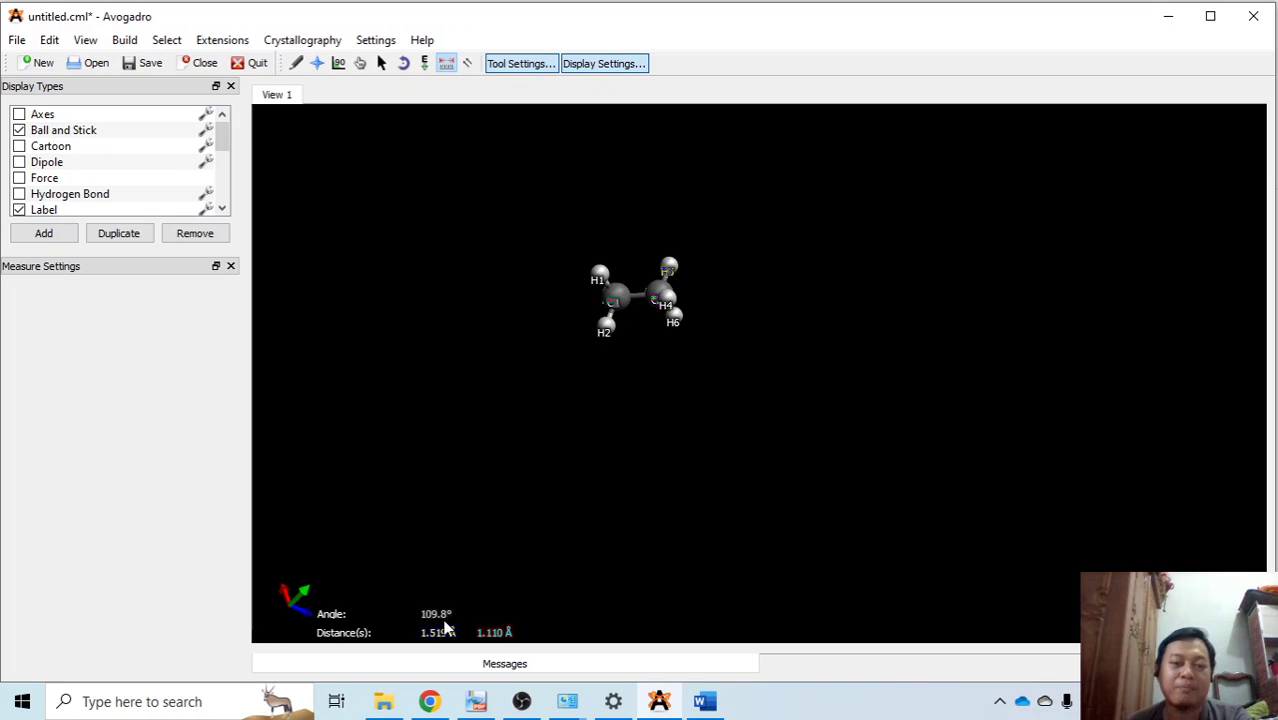
left_click(705, 701)
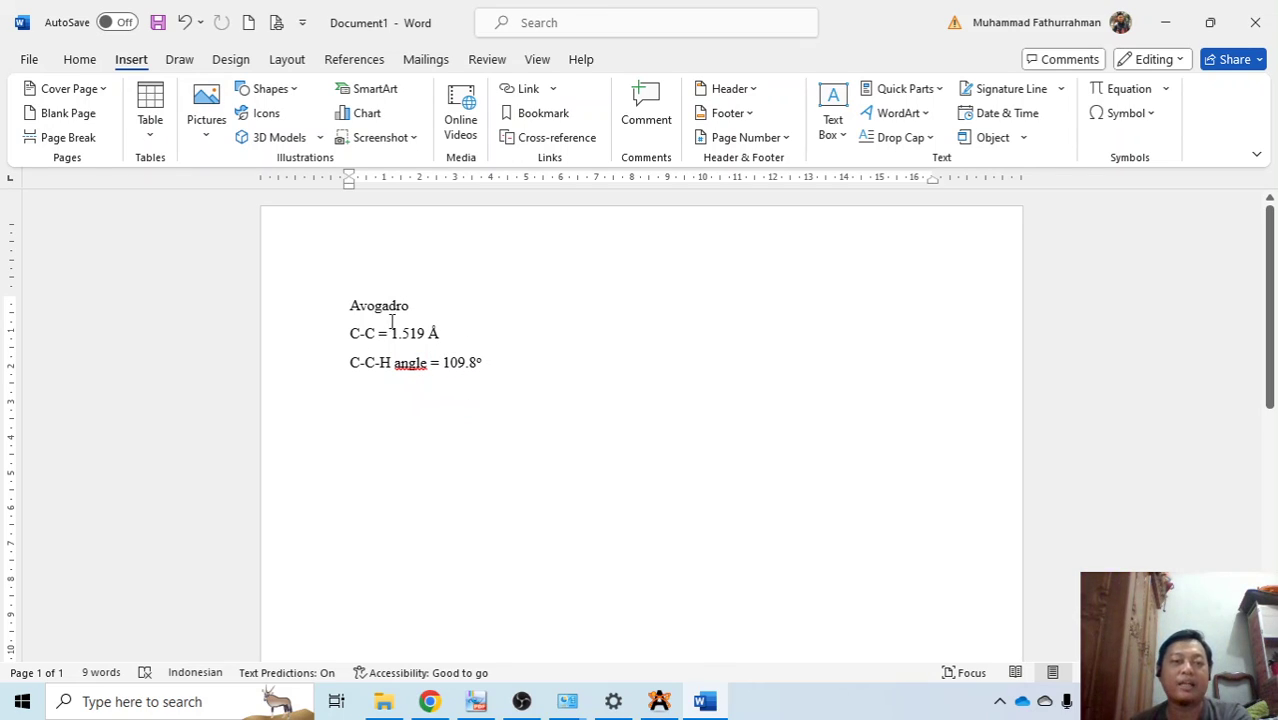
left_click(477, 350)
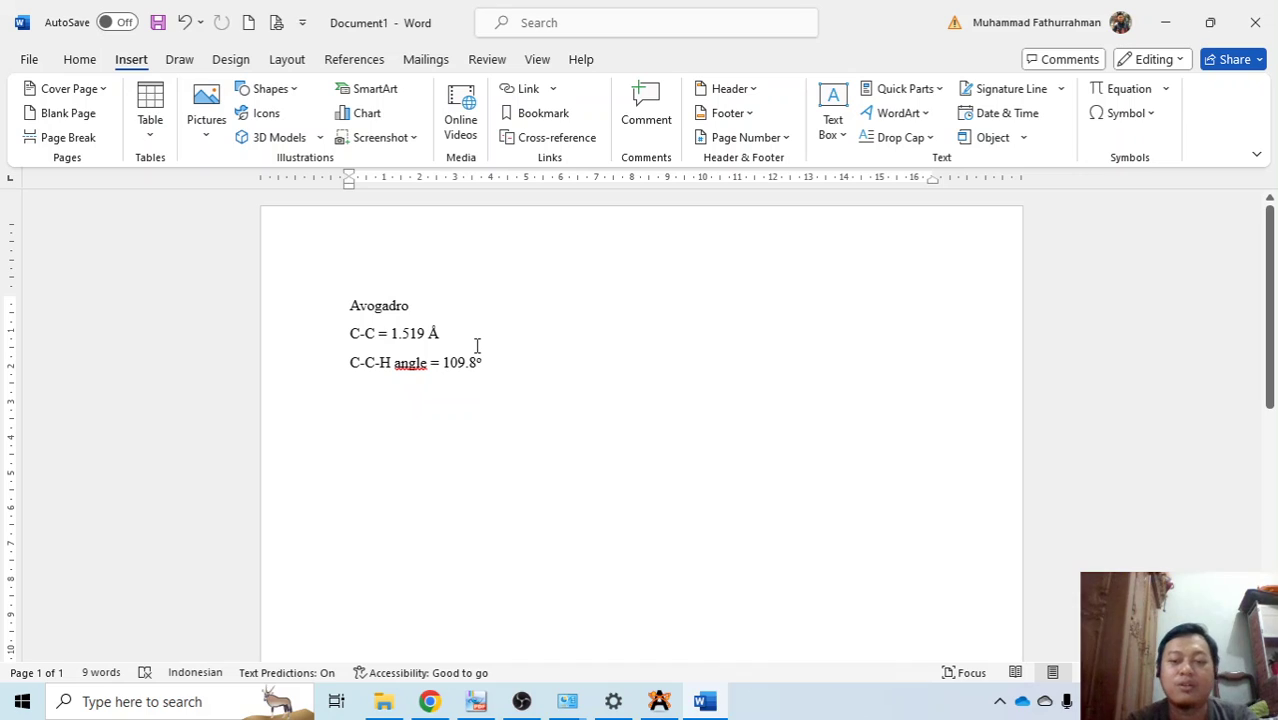
key("Return")
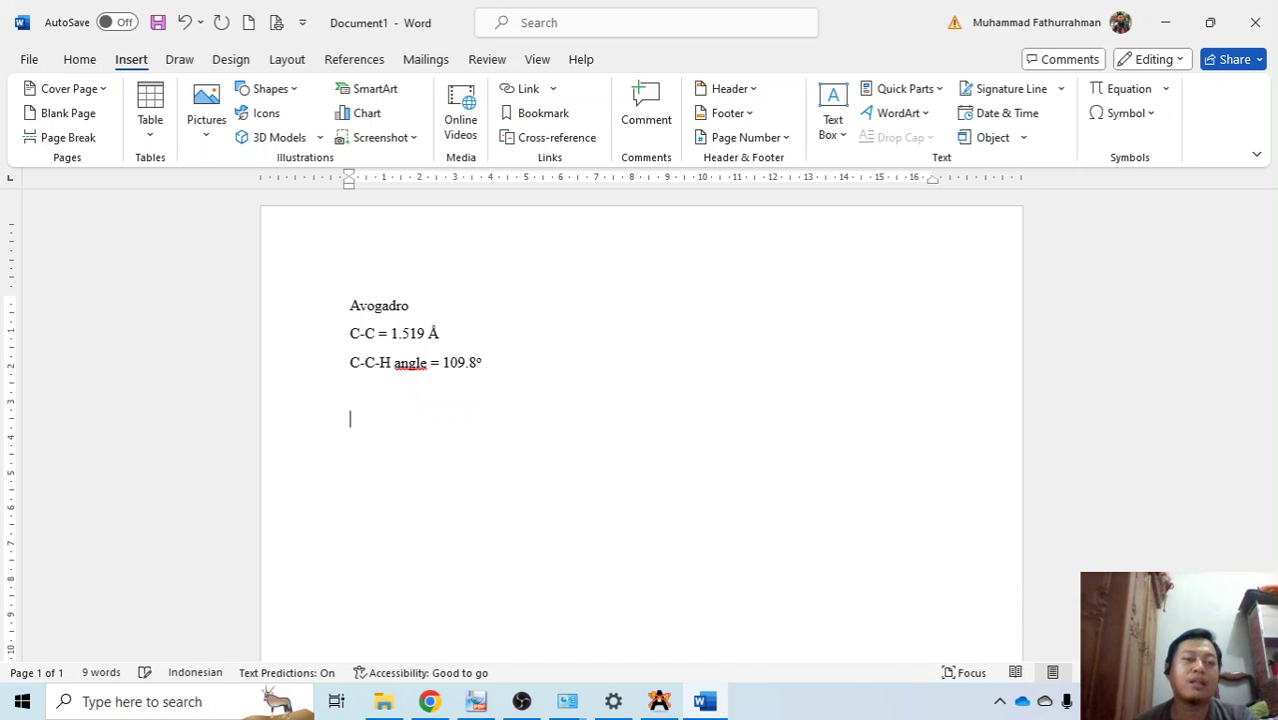
Step: Switch to Avogadro and open the Orca input generator for the optimized ethane molecule
left_click(656, 701)
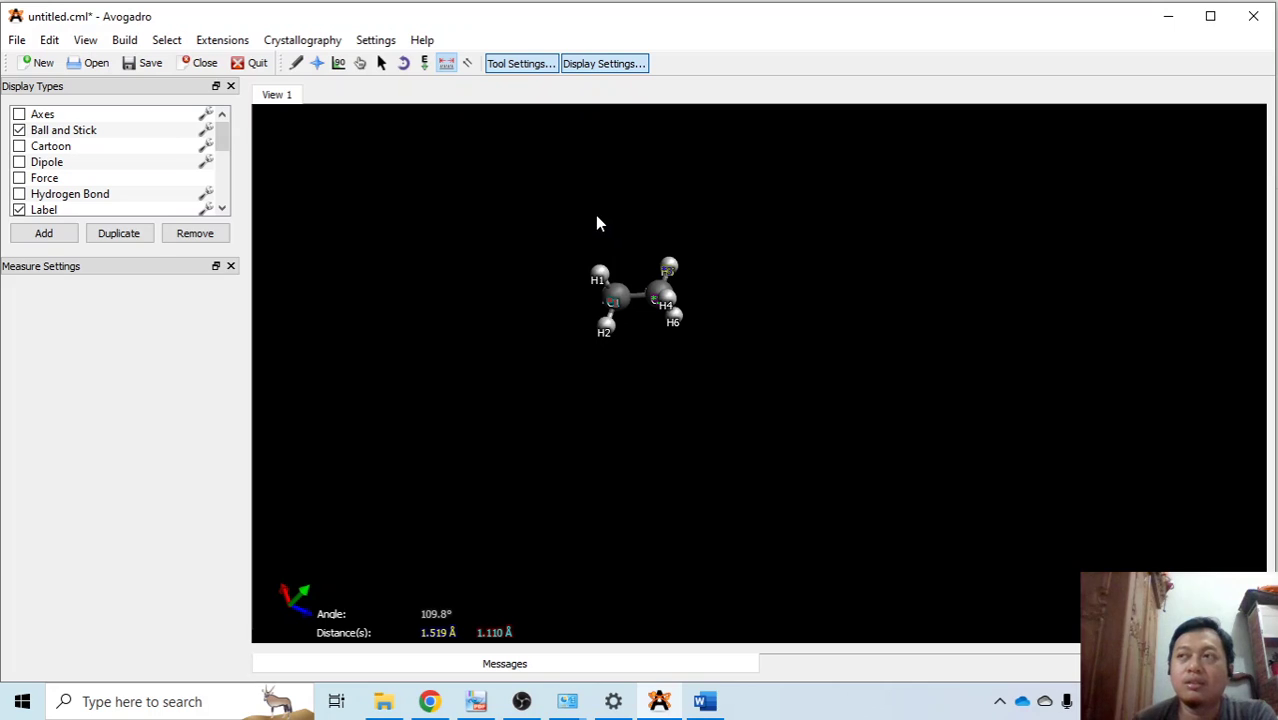
left_click(215, 40)
mouse_move(359, 405)
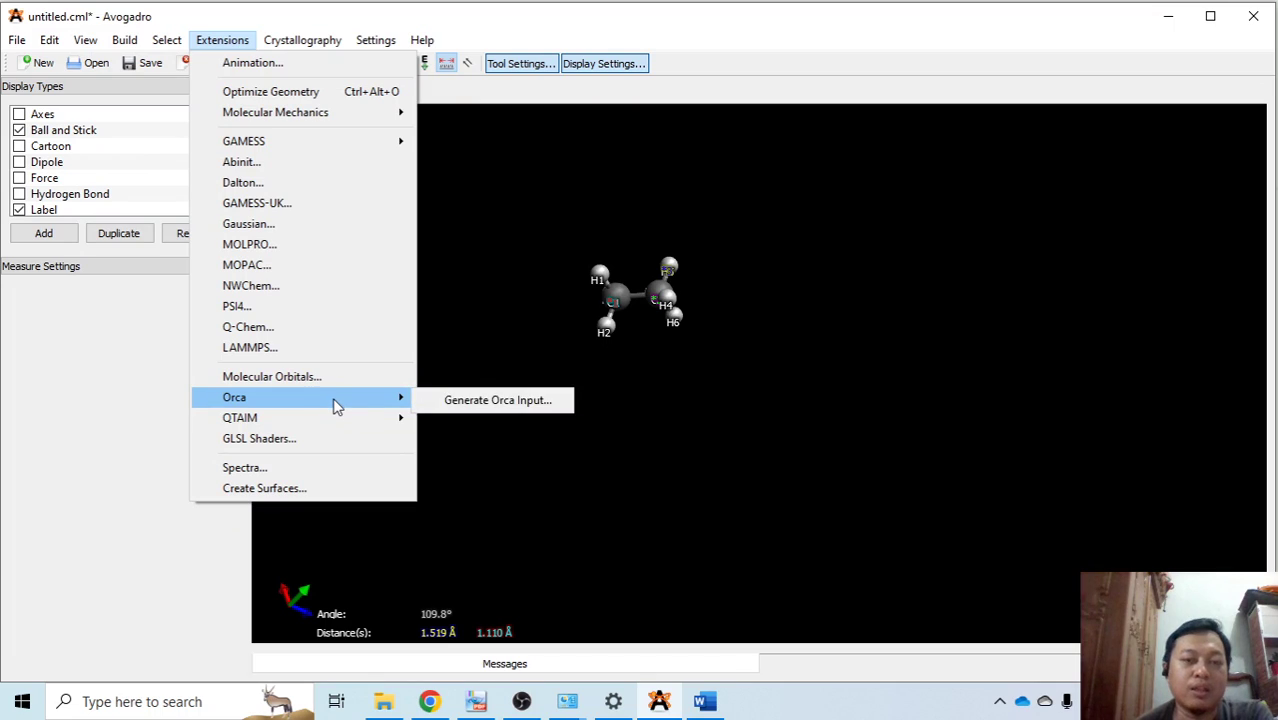
left_click(537, 403)
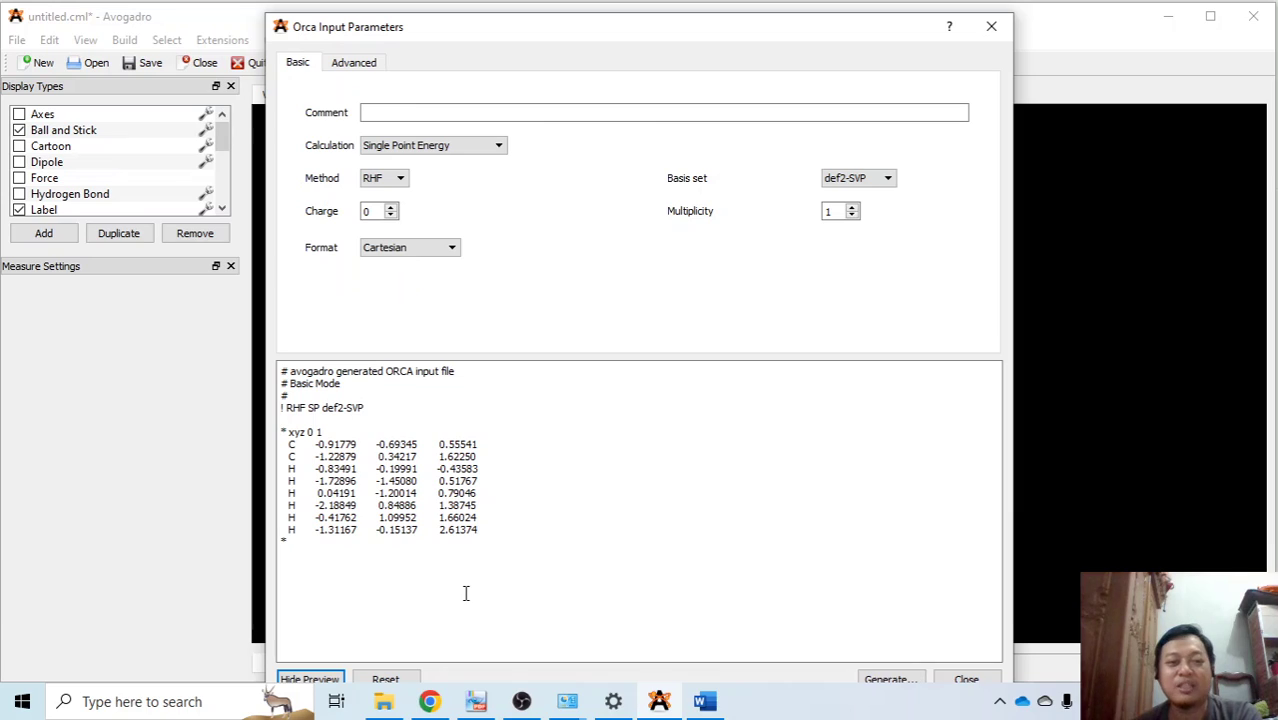
Step: Copy the entire generated ORCA input text, from the comment header to the closing asterisk
left_click(402, 571)
key("shift+Up")
key("shift+Up")
key("shift+Up")
key("shift+Up")
key("shift+Up")
key("shift+Up")
key("shift+Up")
key("shift+Up")
key("shift+Up")
key("shift+Up")
key("shift+Up")
key("shift+Up")
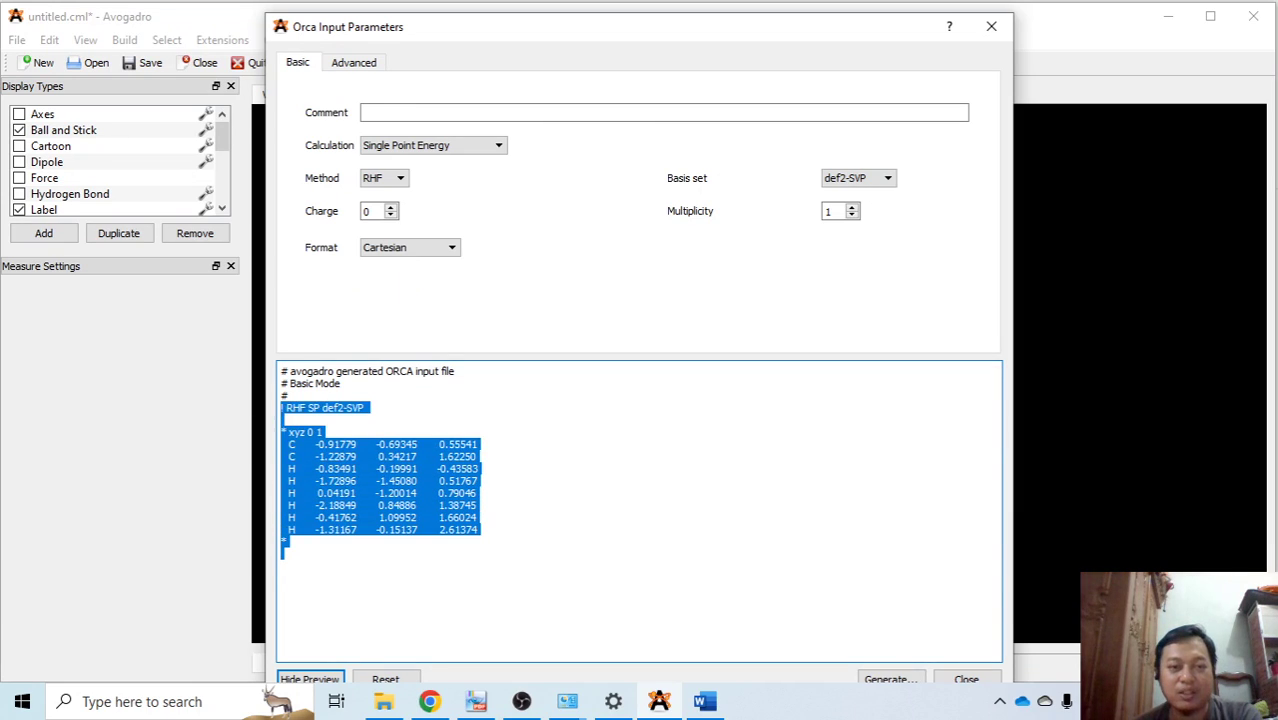
key("shift+Up")
key("shift+Up")
key("shift+Up")
key("ctrl+c")
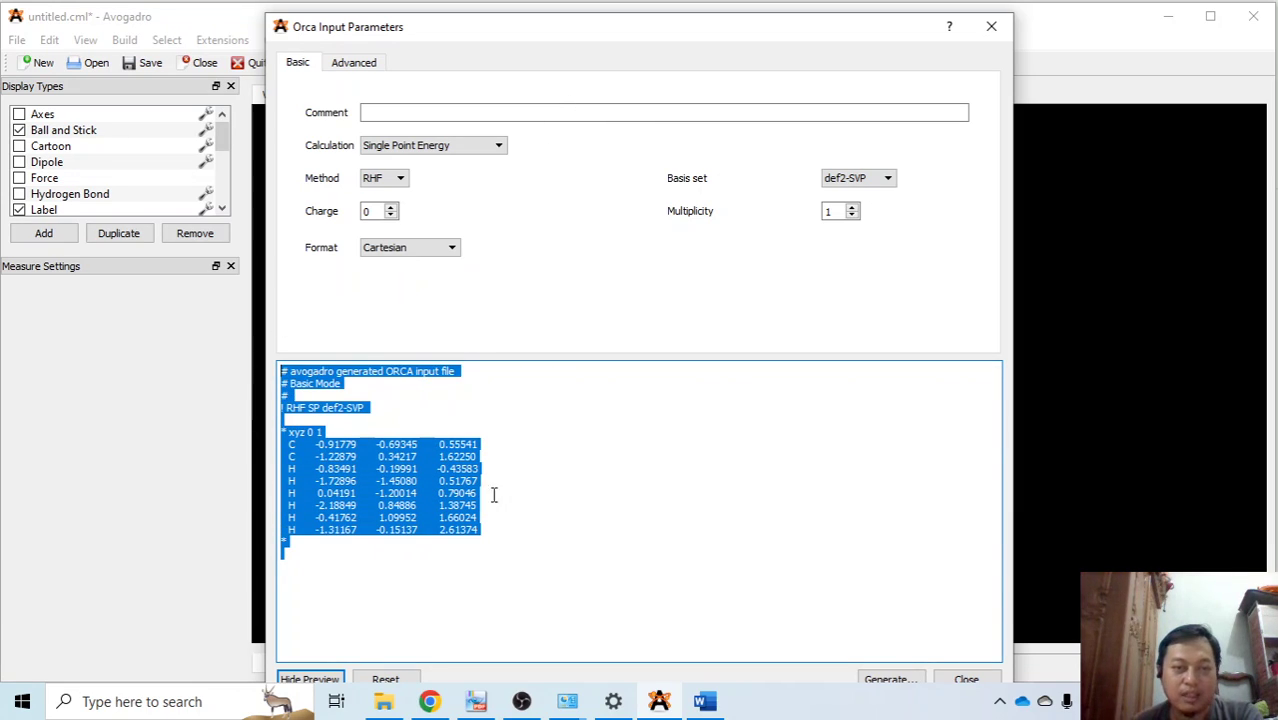
right_click(333, 459)
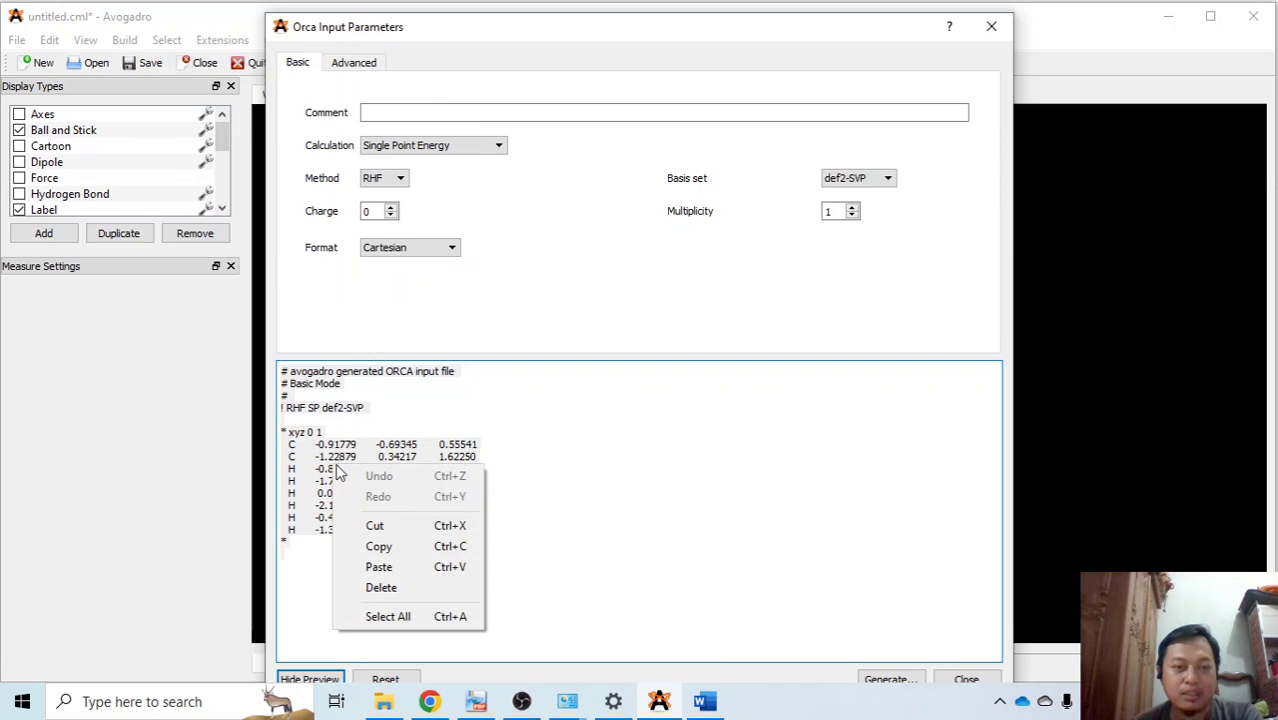
left_click(465, 546)
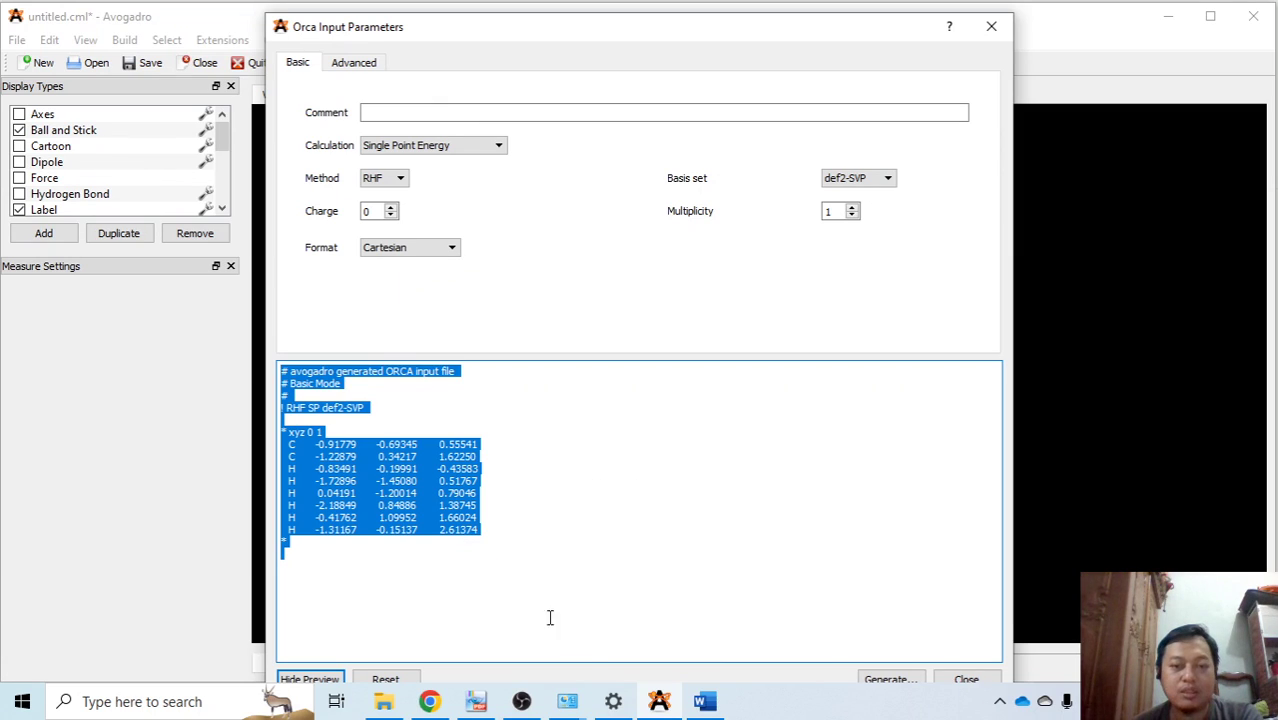
Step: Open a new Notepad document and paste the copied ORCA input text into it
left_click(228, 704)
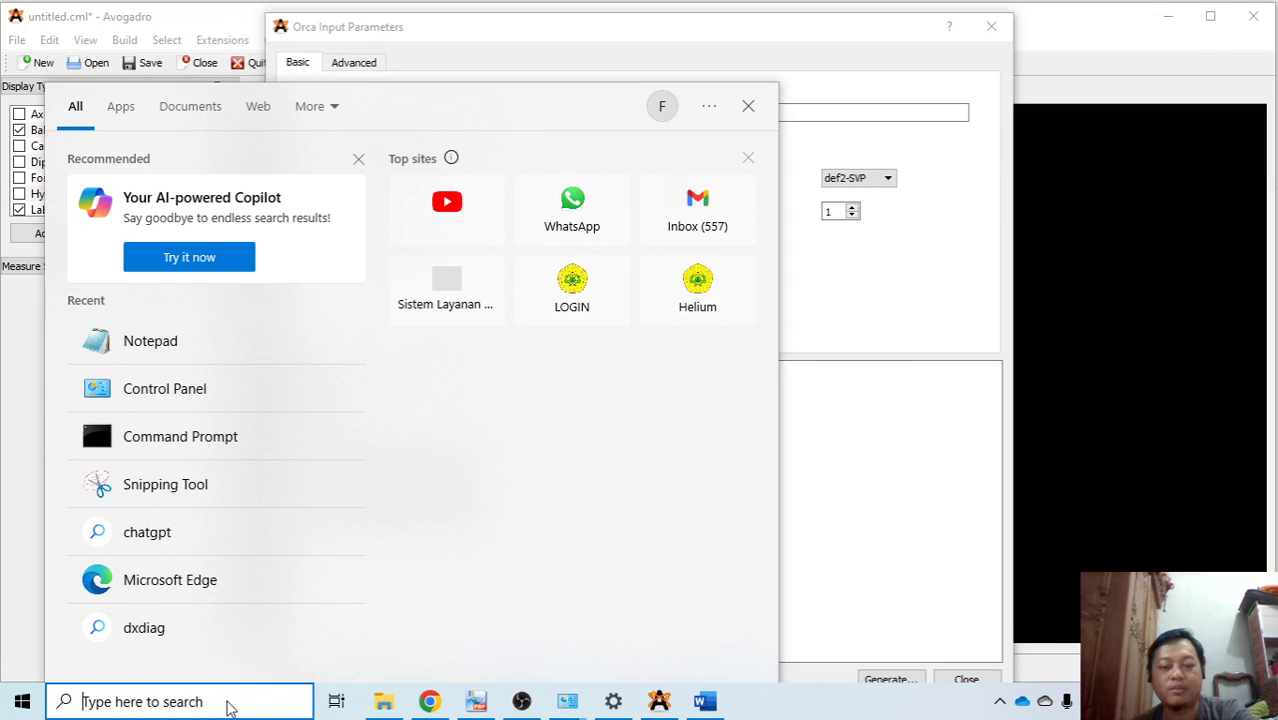
type("no")
left_click(159, 208)
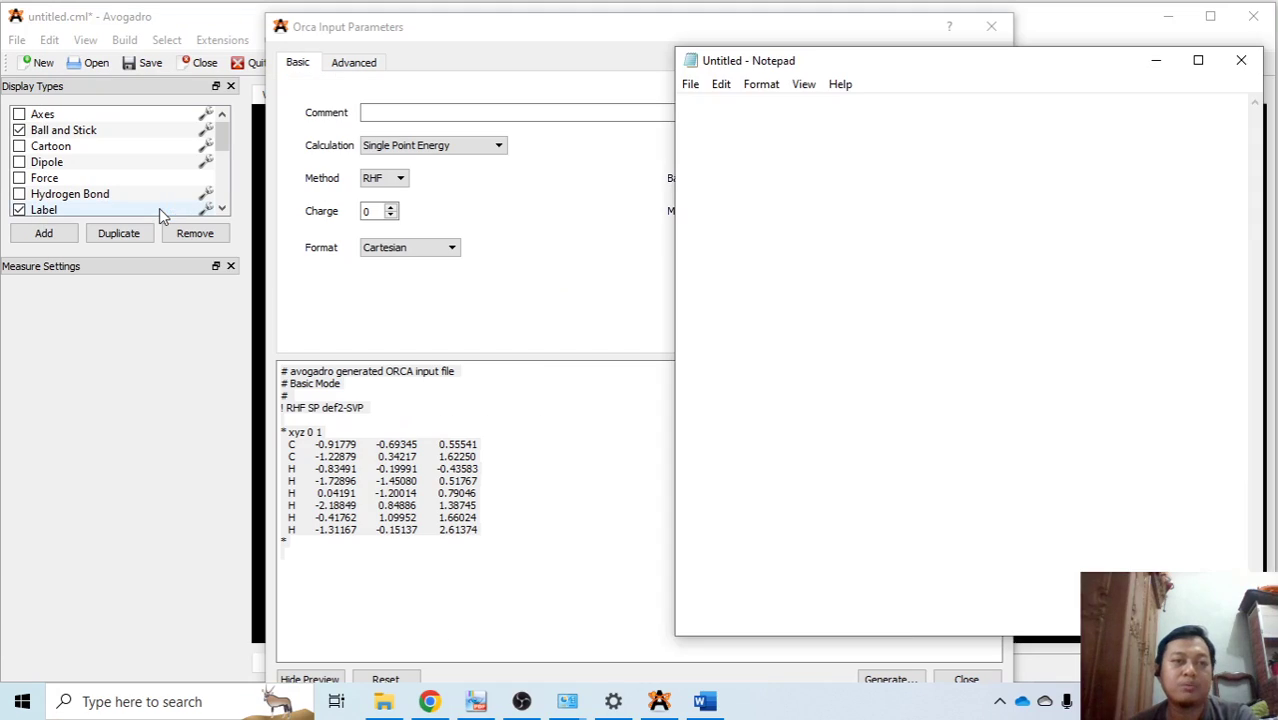
key("ctrl+v")
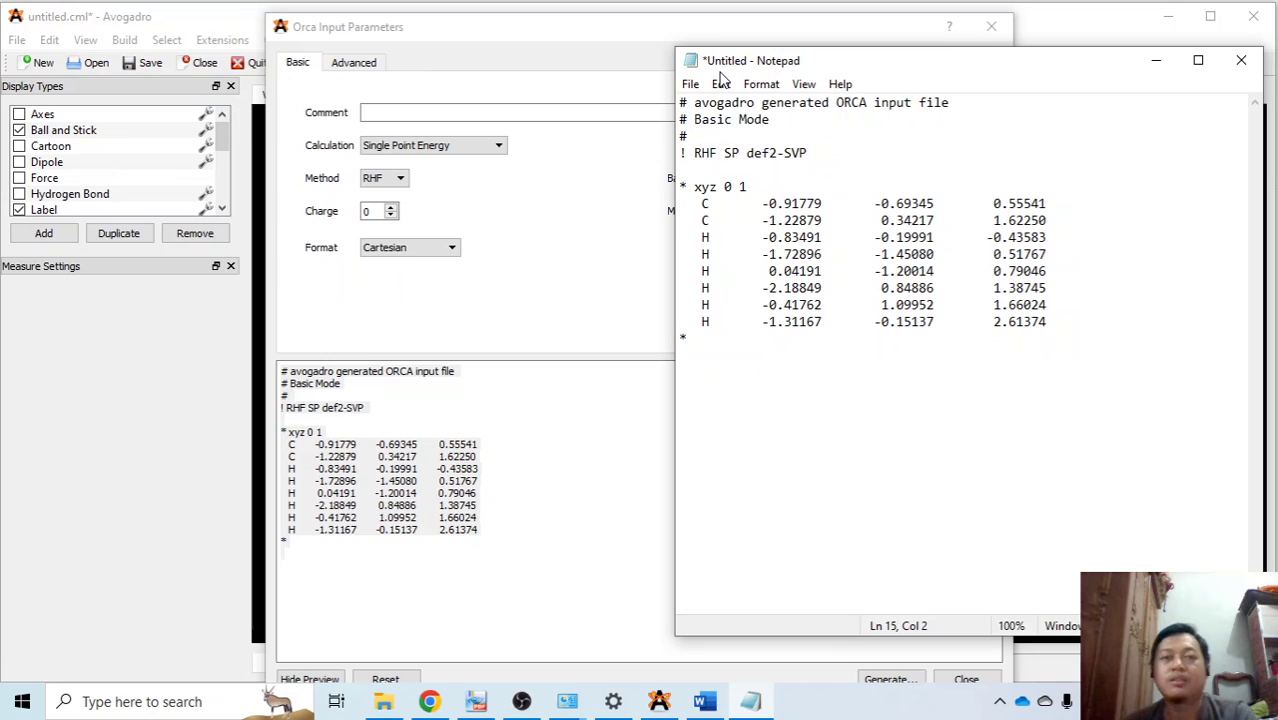
Step: Start saving the Notepad text under a new name, with file type All Files and file name etana.inp
left_click(690, 86)
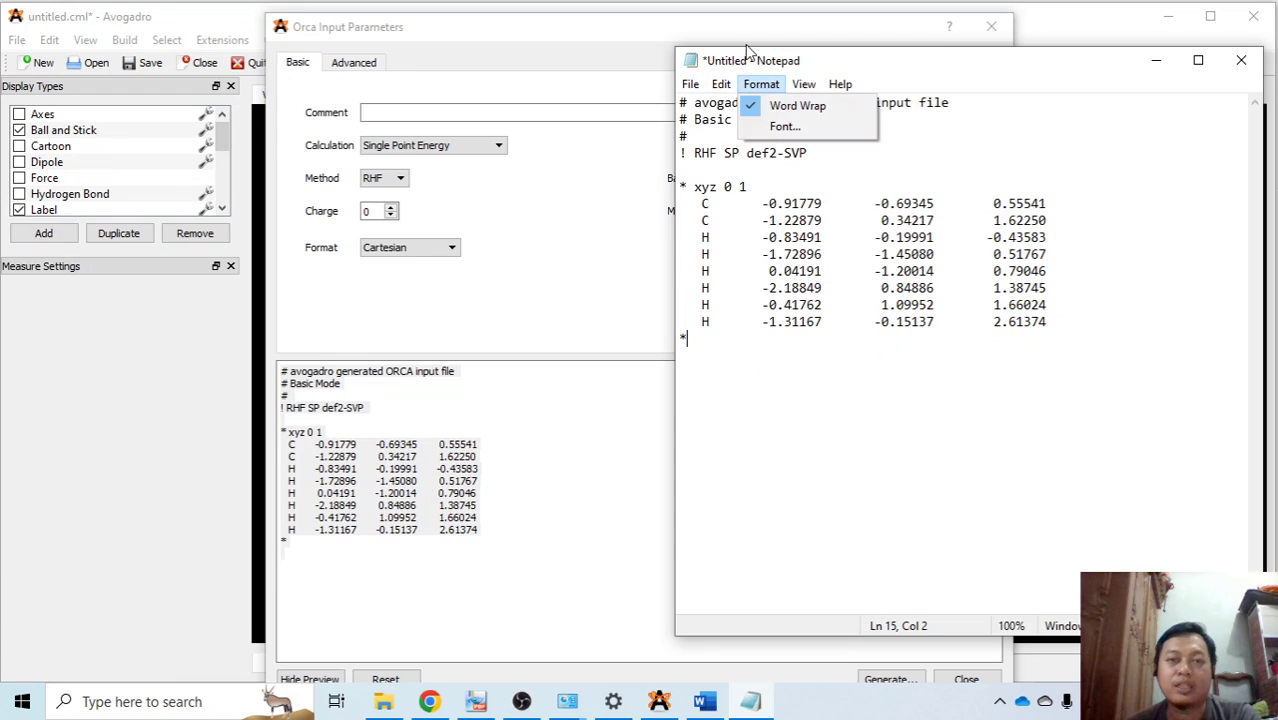
left_click(730, 188)
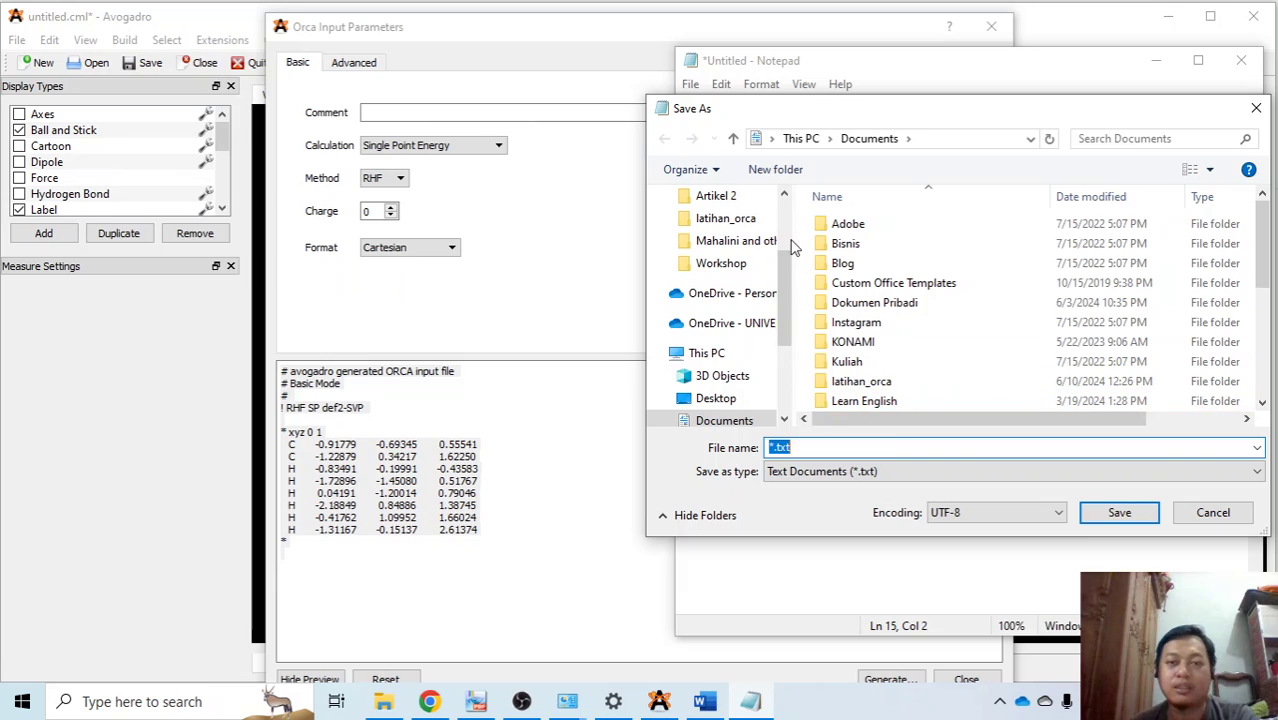
left_click(886, 473)
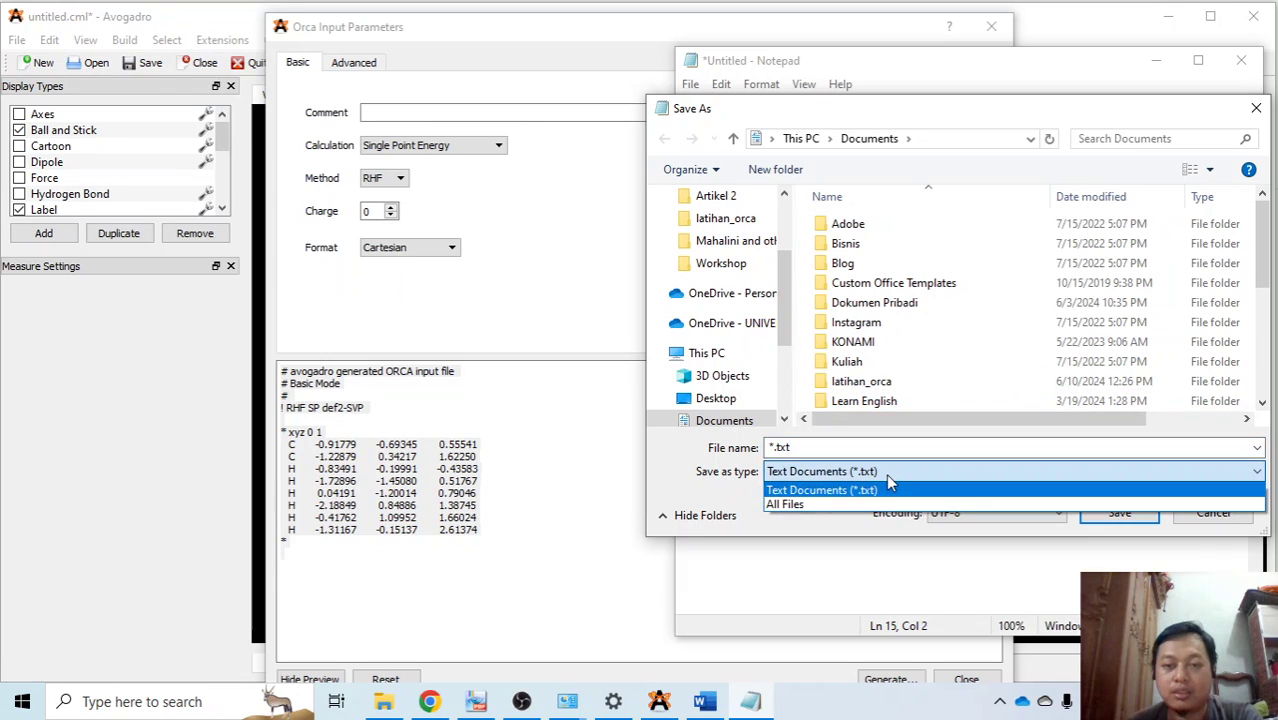
left_click(884, 504)
left_click(822, 447)
key("BackSpace")
key("BackSpace")
key("BackSpace")
key("BackSpace")
key("BackSpace")
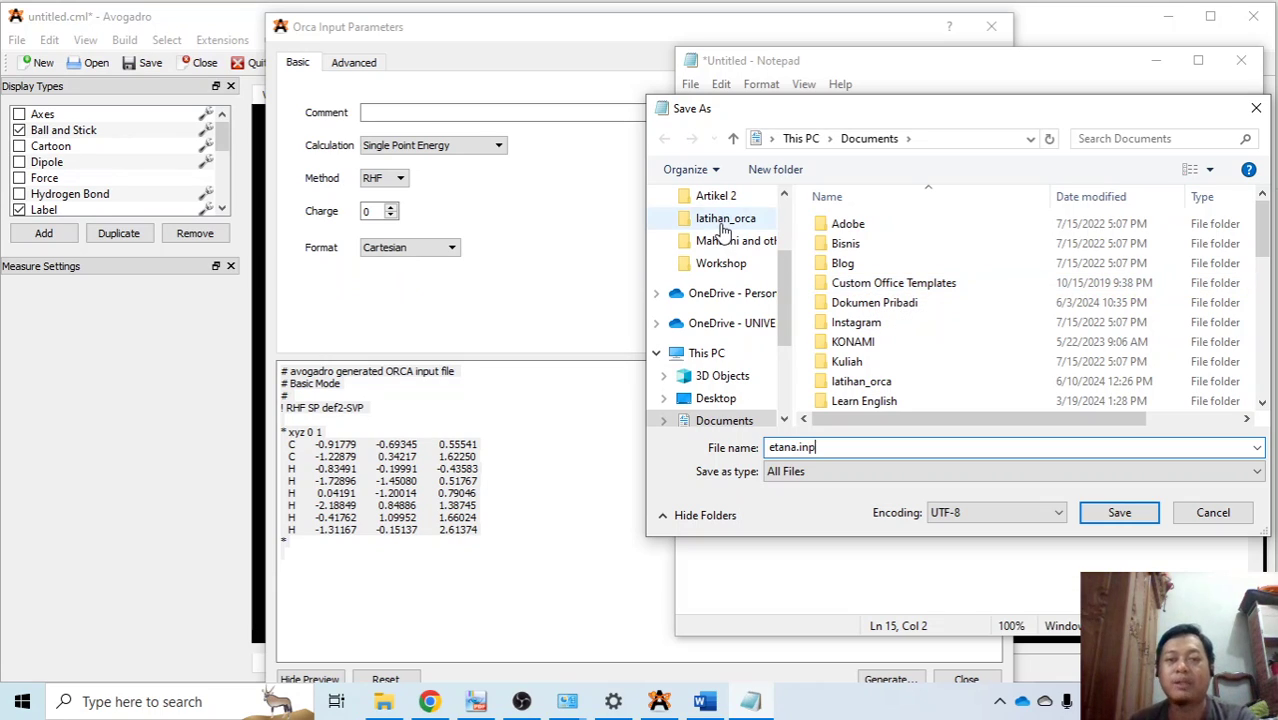
Step: Create a new folder inside Documents for the ORCA input file
left_click_drag(777, 277, 780, 251)
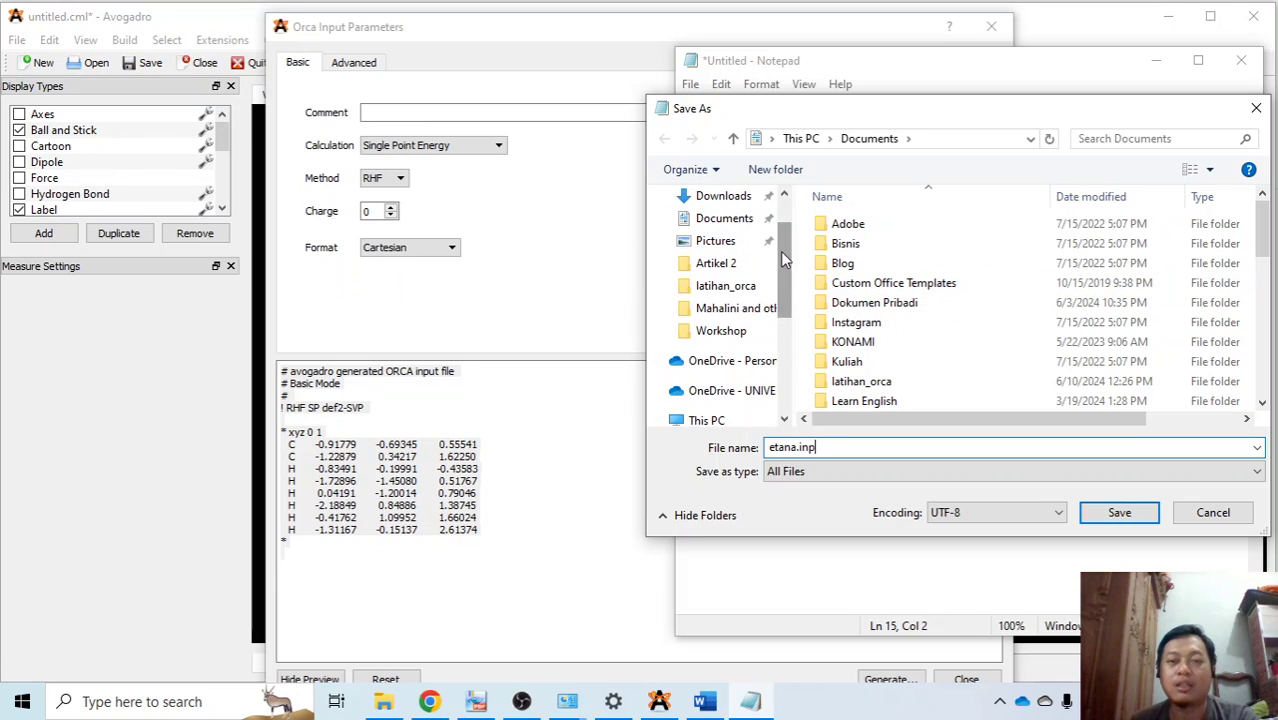
left_click(735, 227)
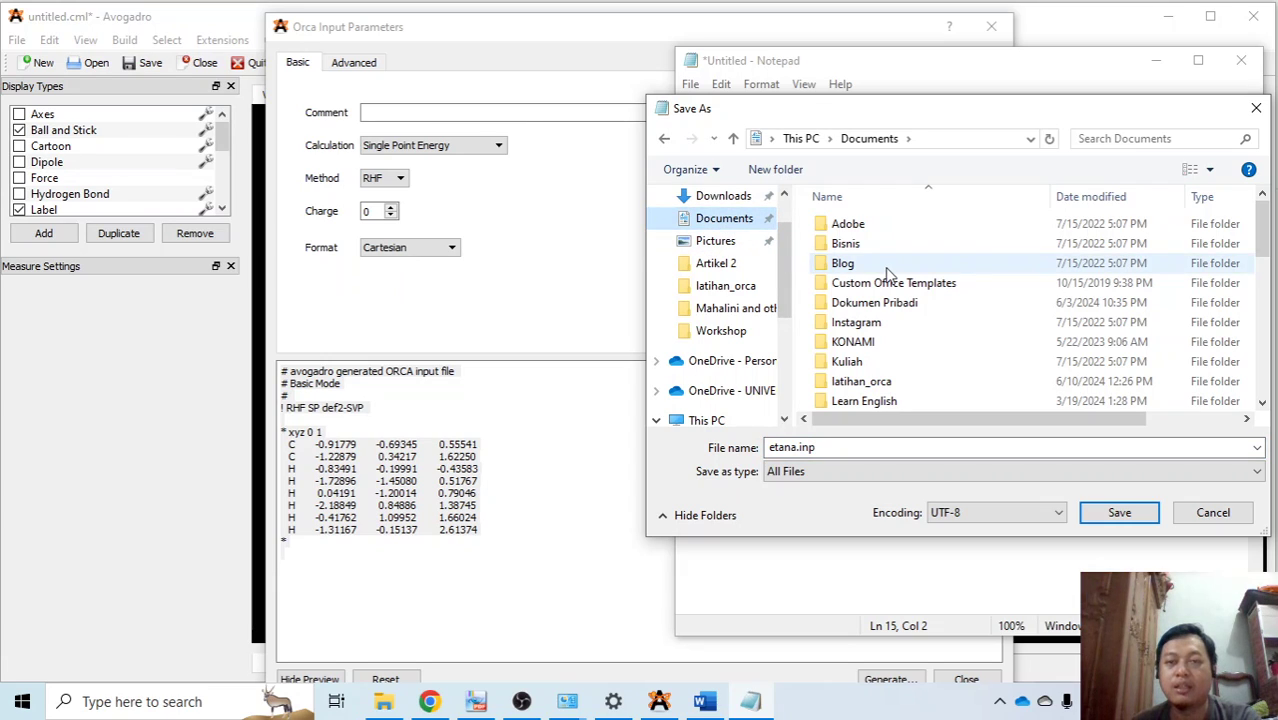
left_click(785, 170)
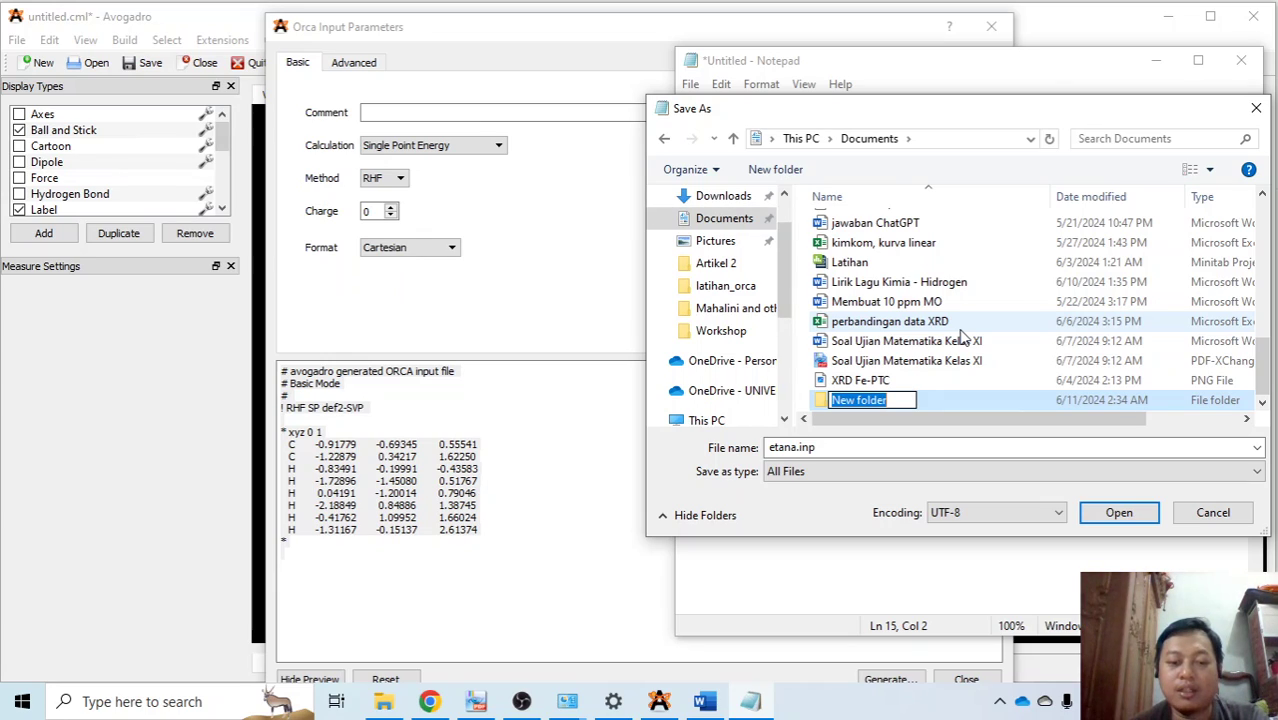
type("etana")
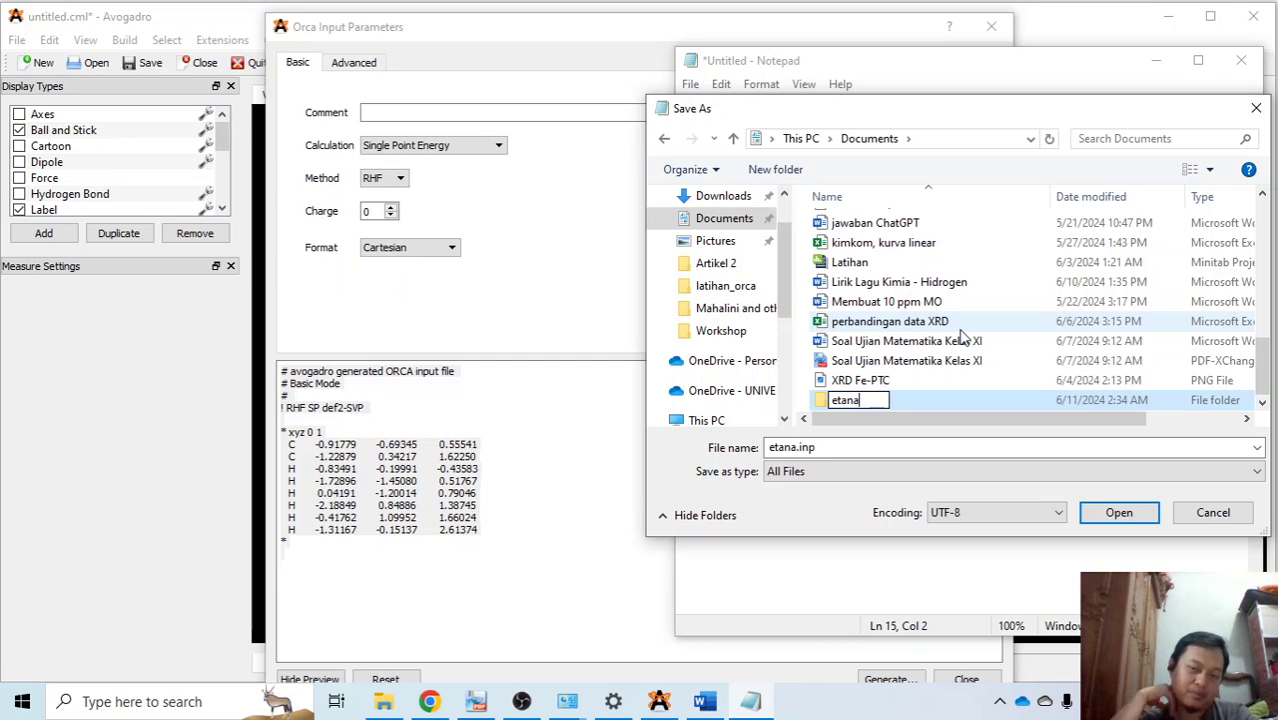
key("BackSpace")
key("BackSpace")
key("BackSpace")
key("BackSpace")
key("BackSpace")
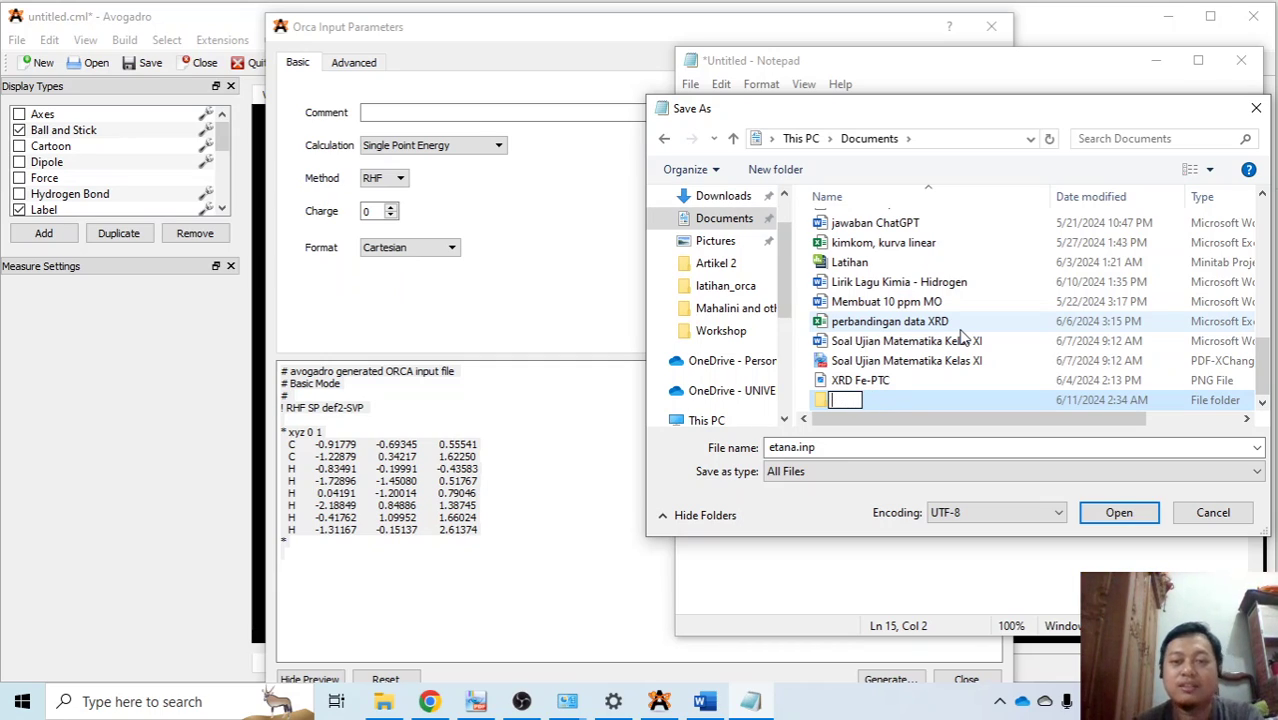
Step: Name the new folder in Documents latihan_orca2 and open it as the save location
type("latihan")
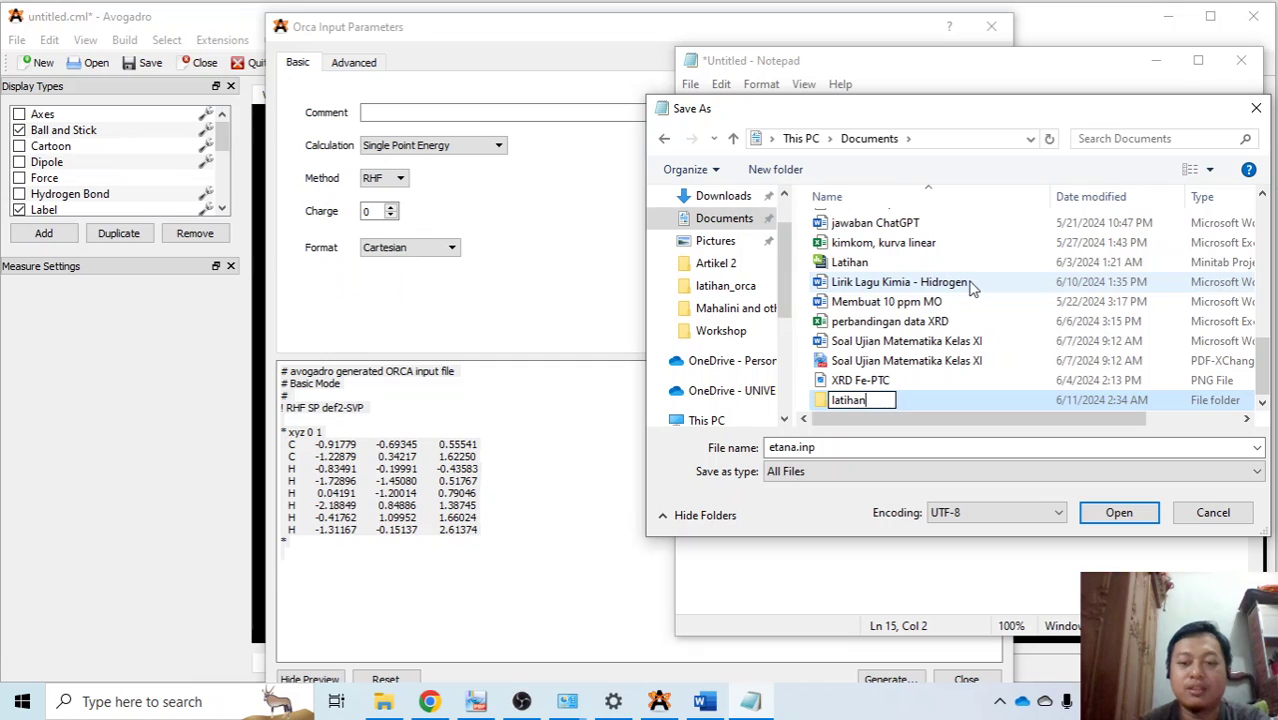
type("_o")
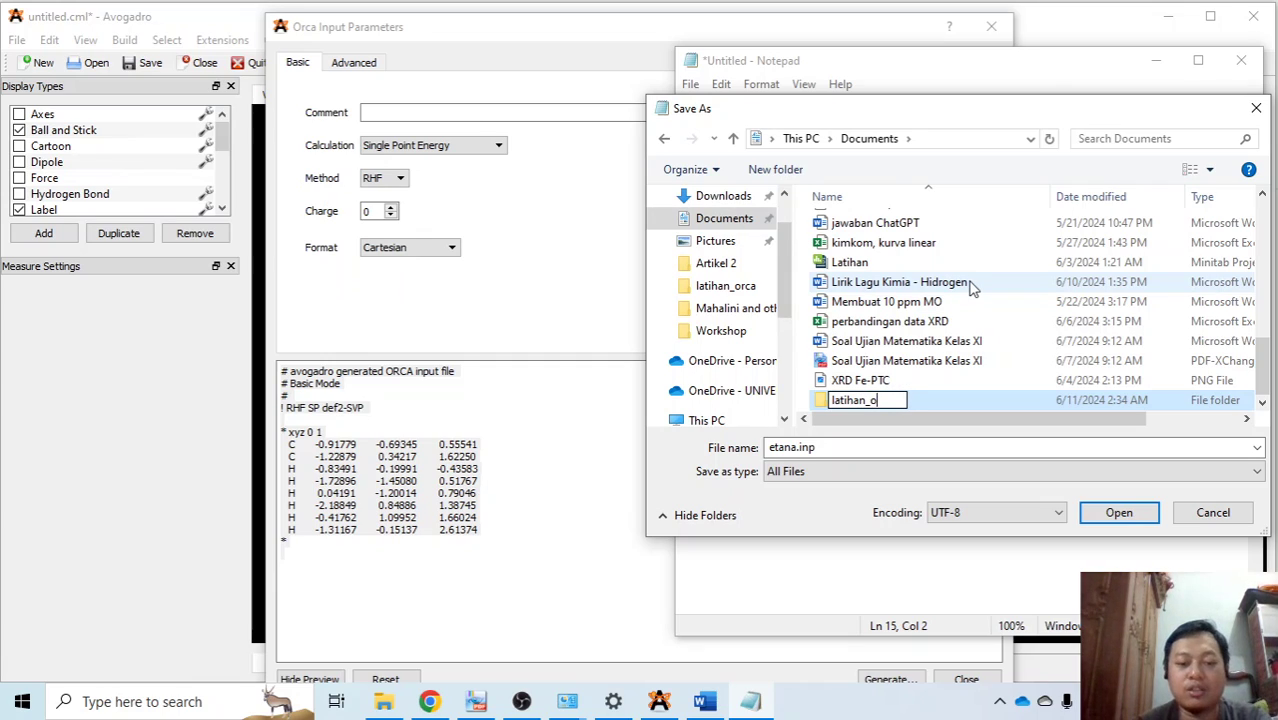
type("rca")
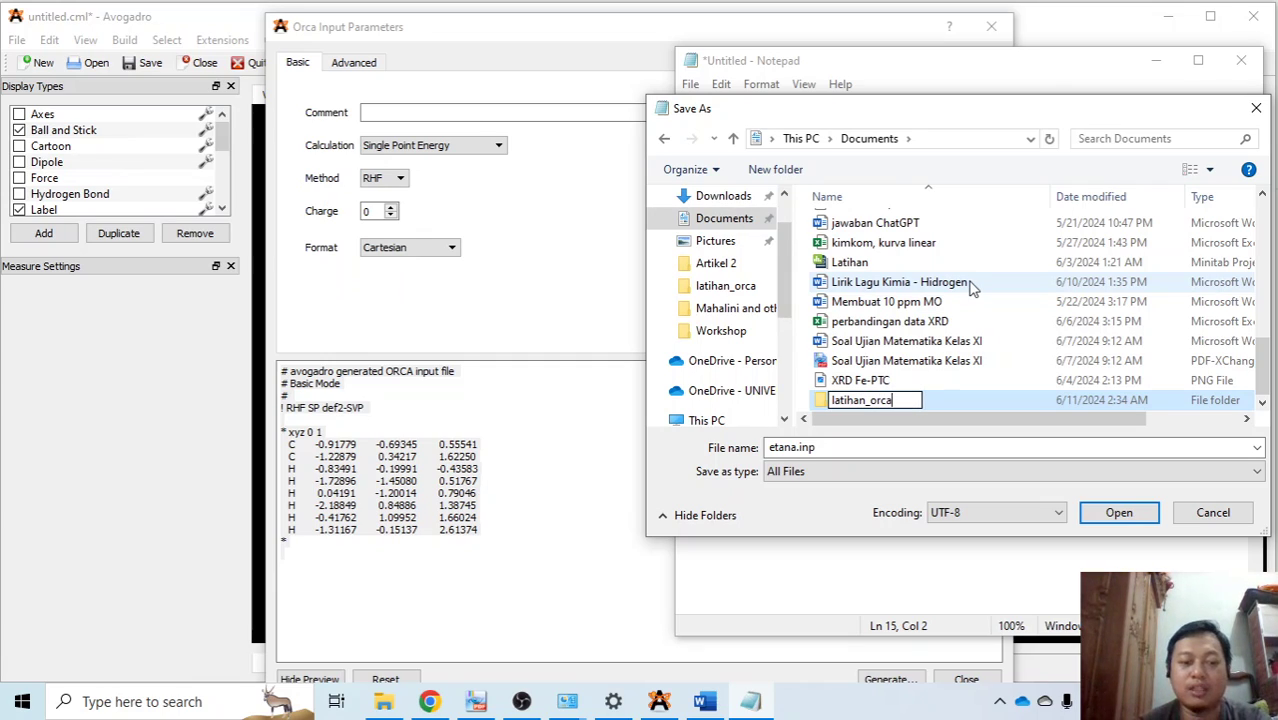
type("2")
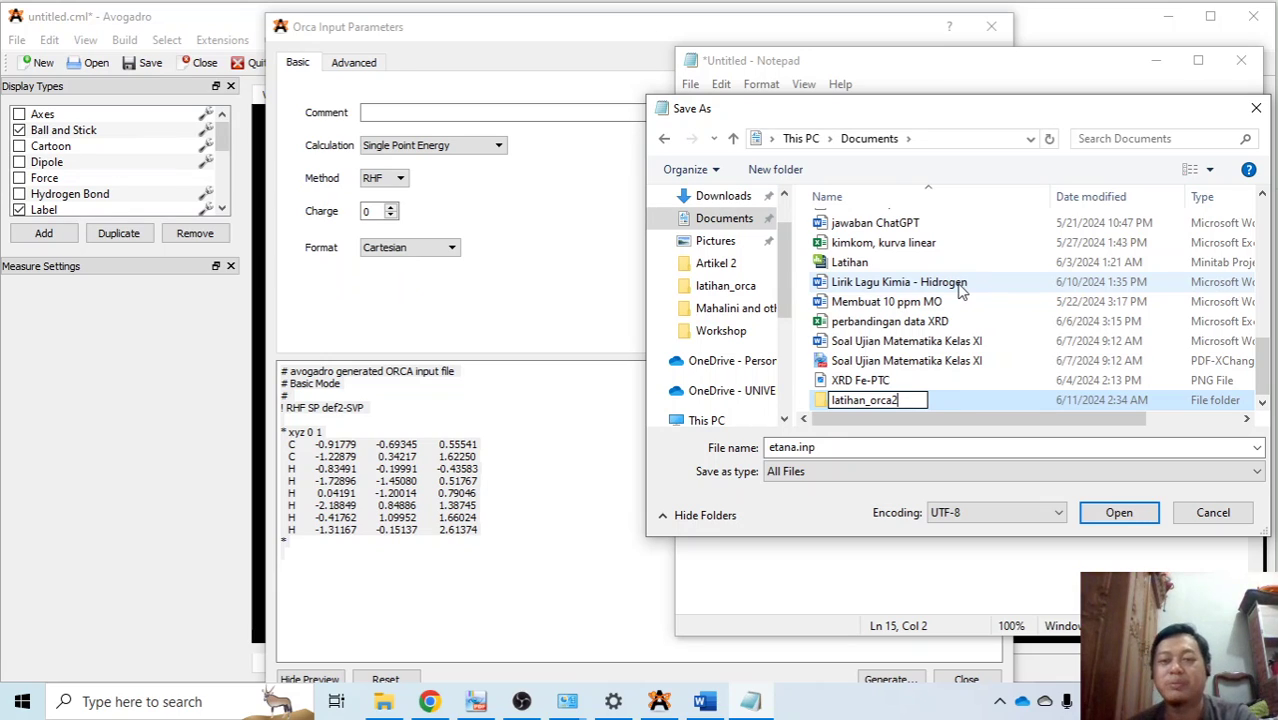
key("Return")
left_click(955, 195)
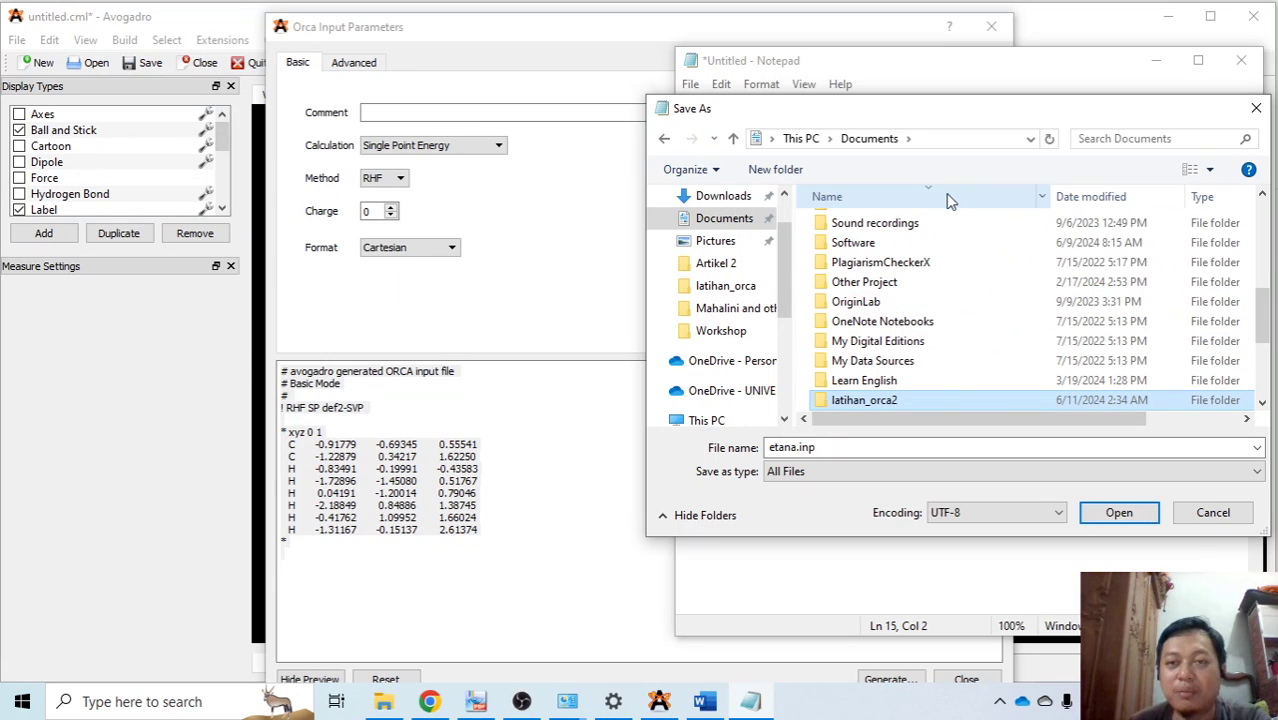
left_click(955, 195)
scroll(935, 322, "down", 1)
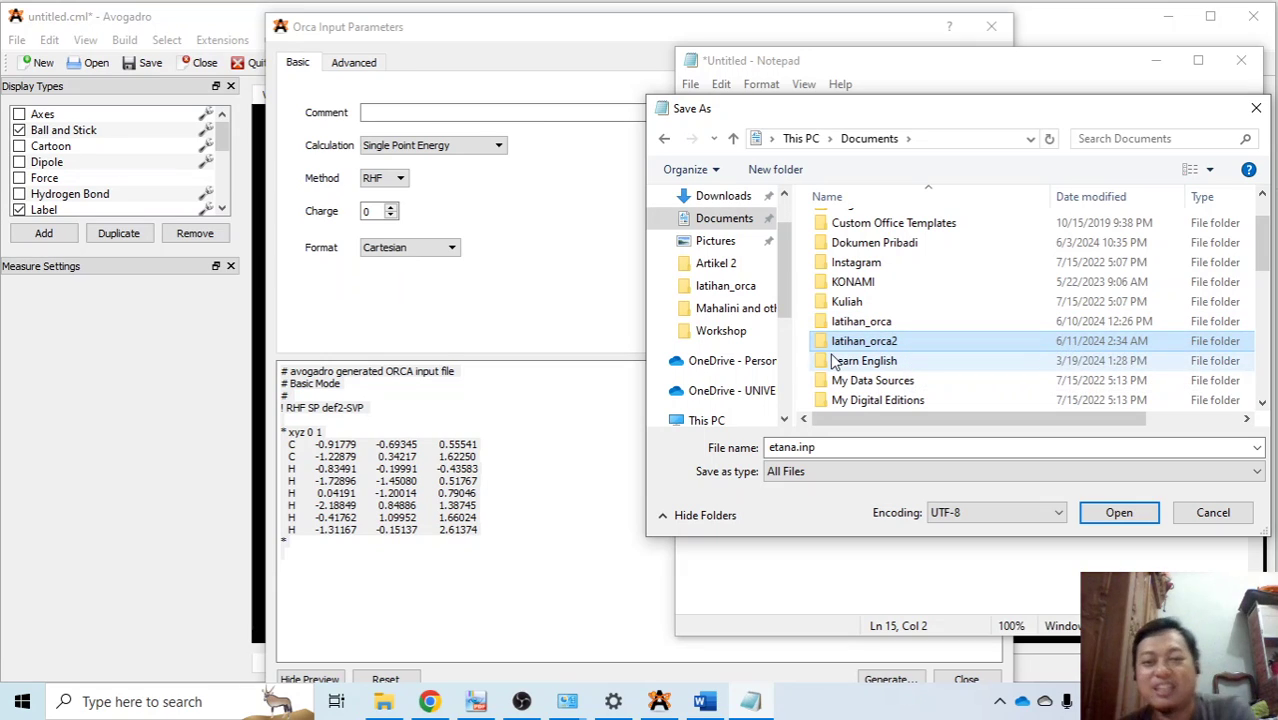
double_click(905, 342)
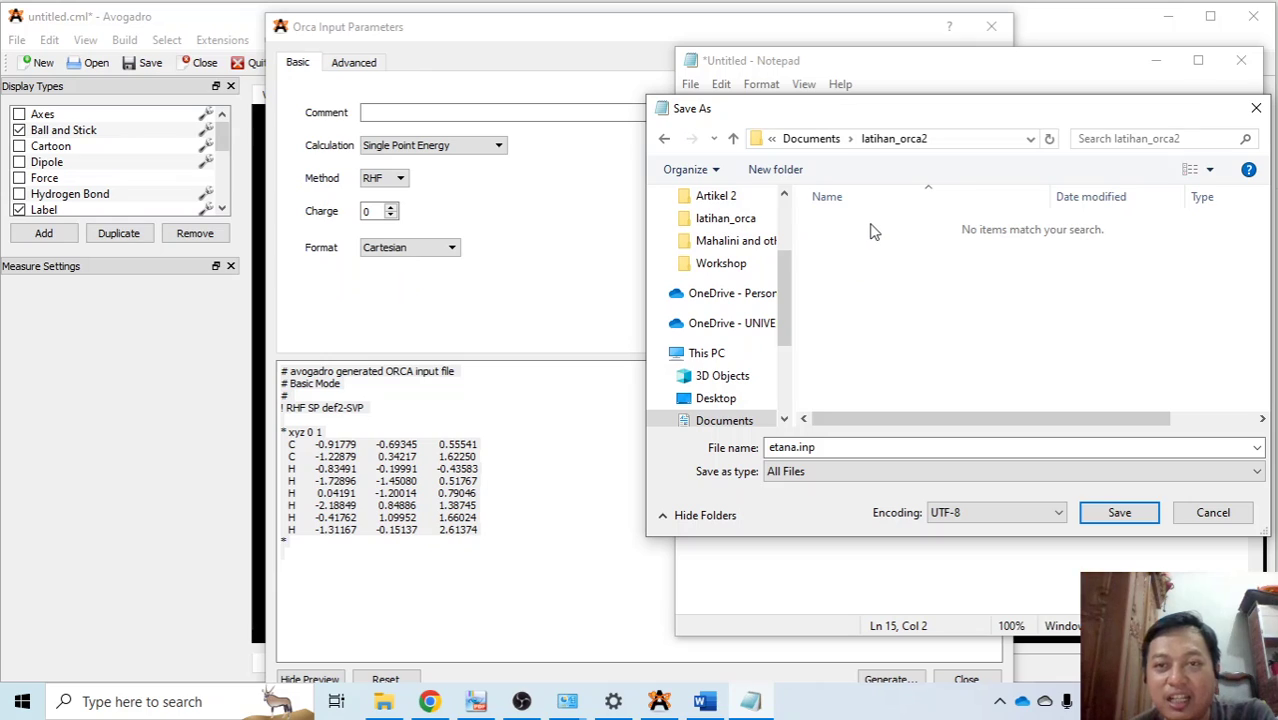
Step: Create a subfolder named etana inside latihan_orca2 and open it
left_click(770, 170)
type("etana")
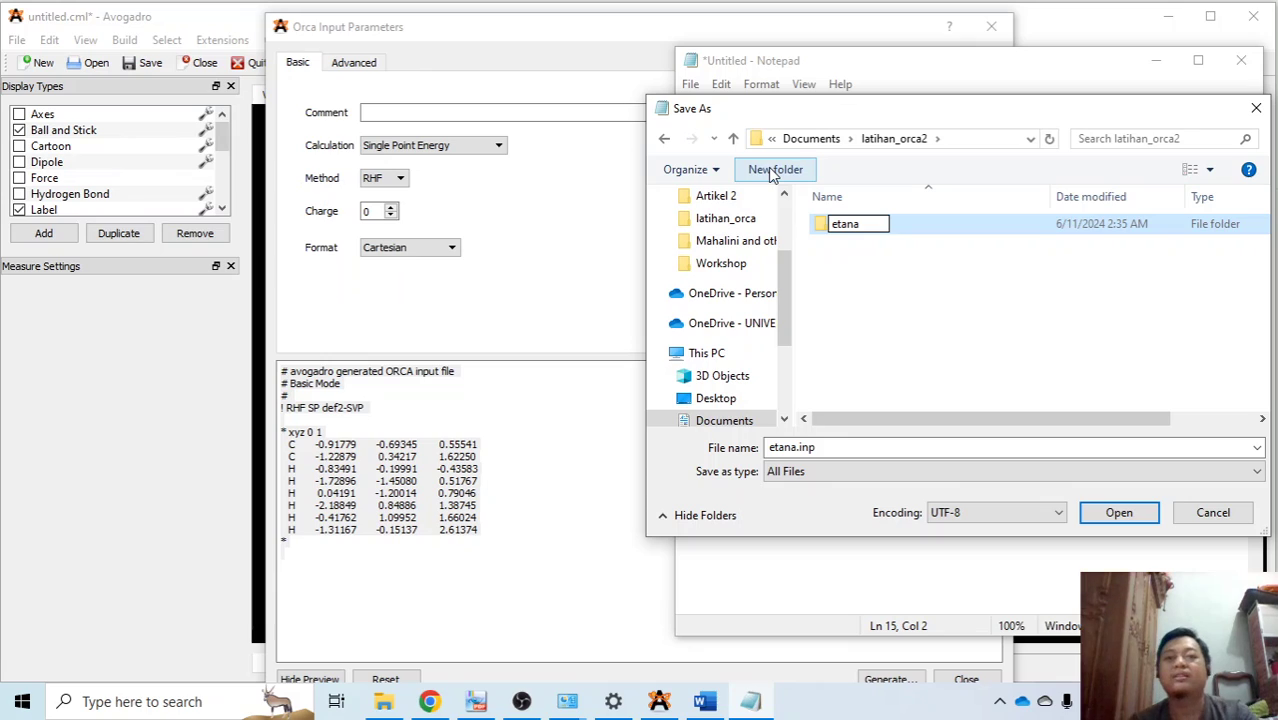
key("Return")
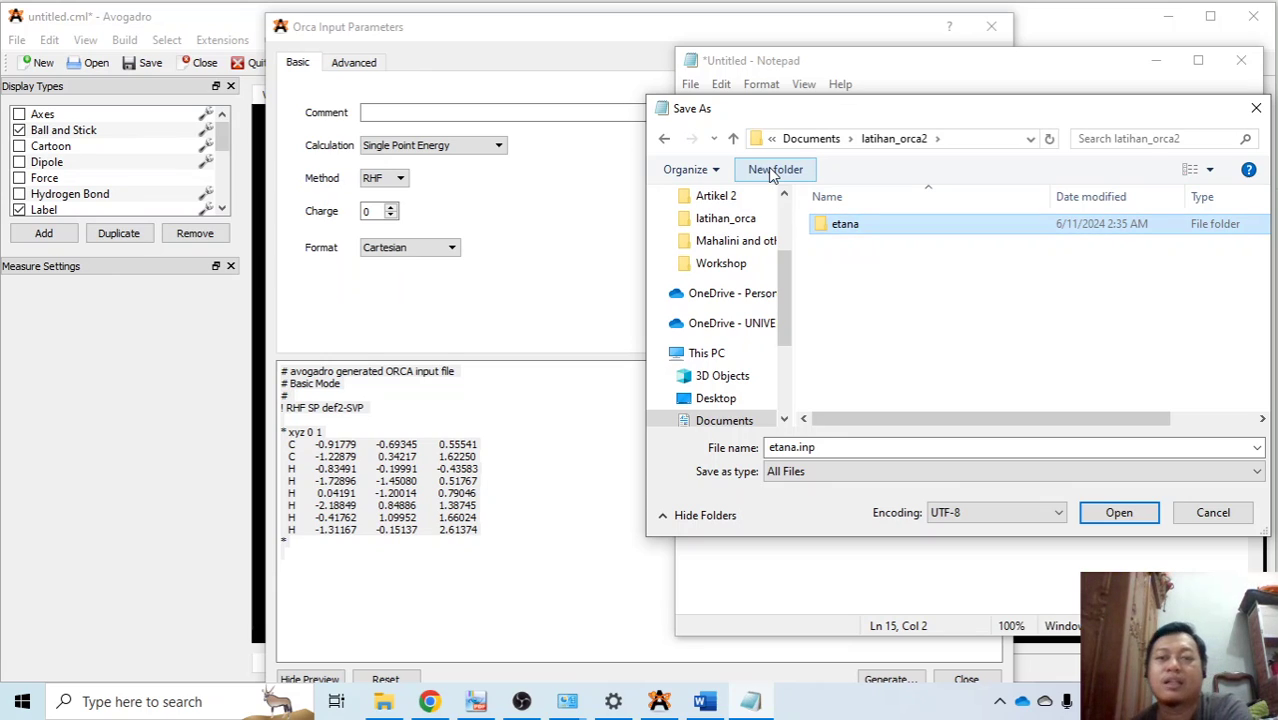
double_click(862, 226)
Step: Save the ORCA input text as etana.inp, type All Files, in the etana folder
left_click(808, 452)
key("Tab")
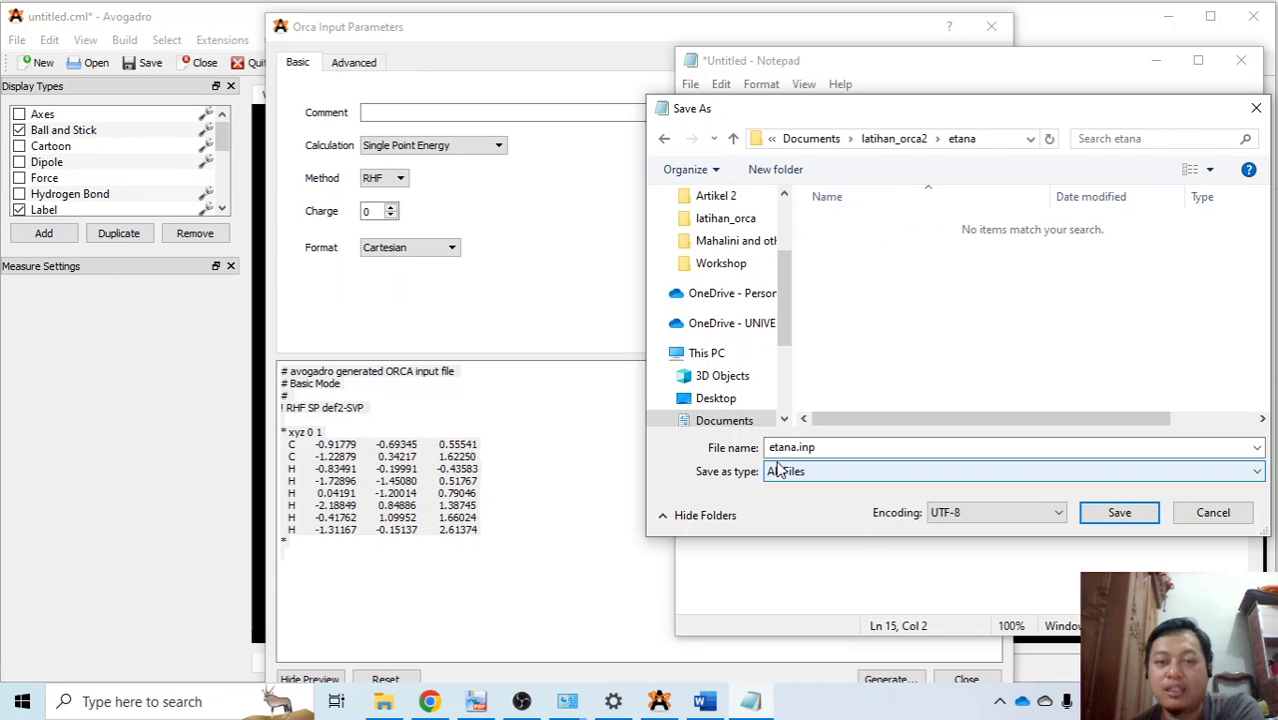
key("shift+Tab")
left_click(781, 452)
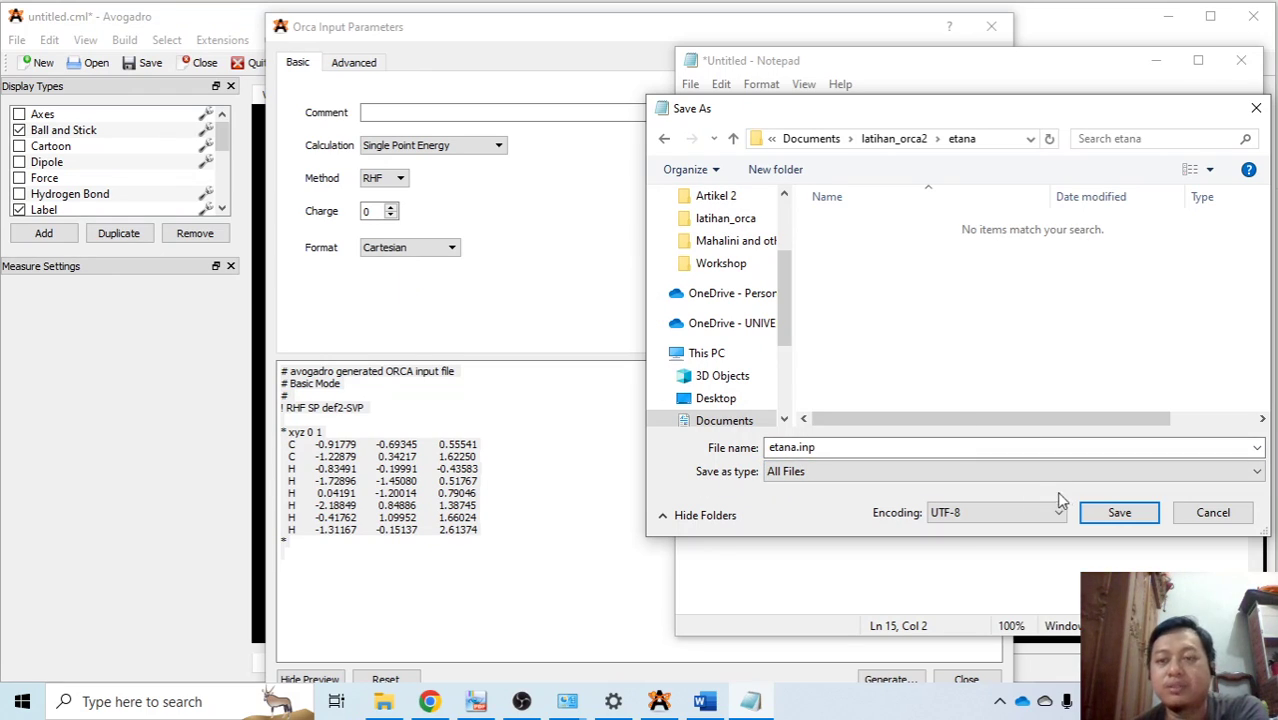
left_click(1098, 516)
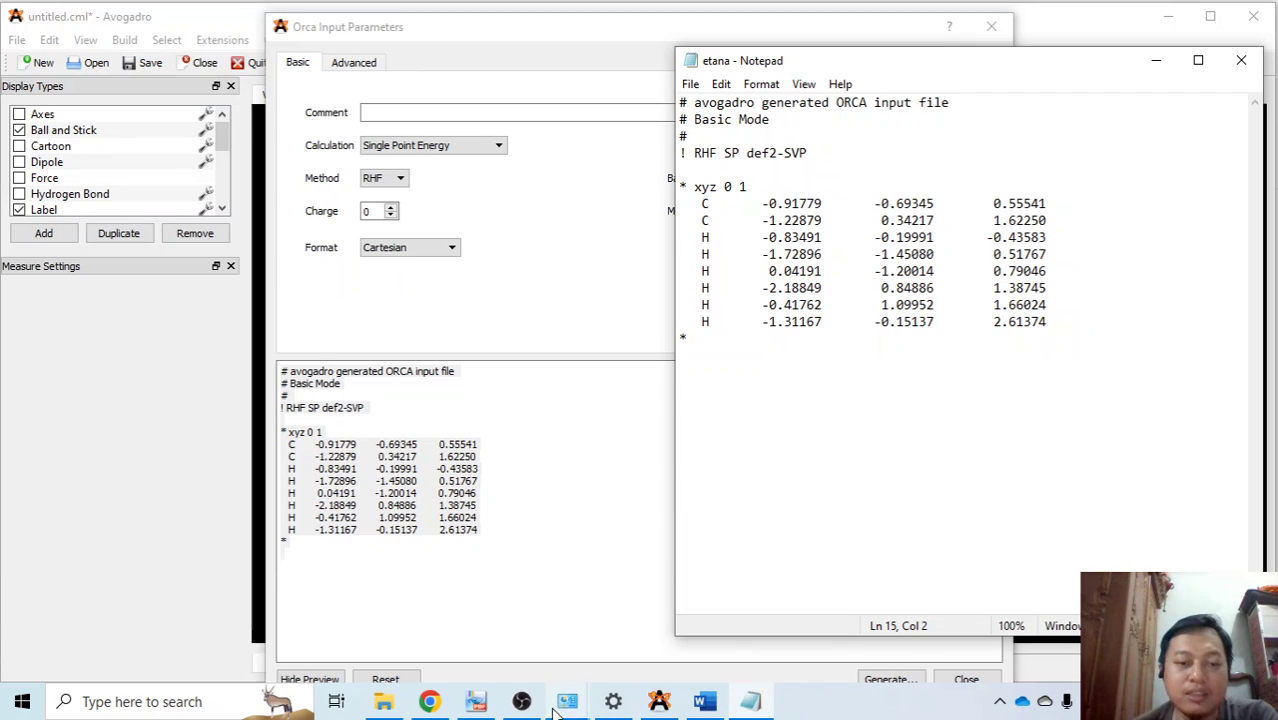
Step: Switch to the workshop module in PDF-XChange Viewer and find the example ORCA input file on page 22
left_click(475, 701)
scroll(533, 521, "down", 20)
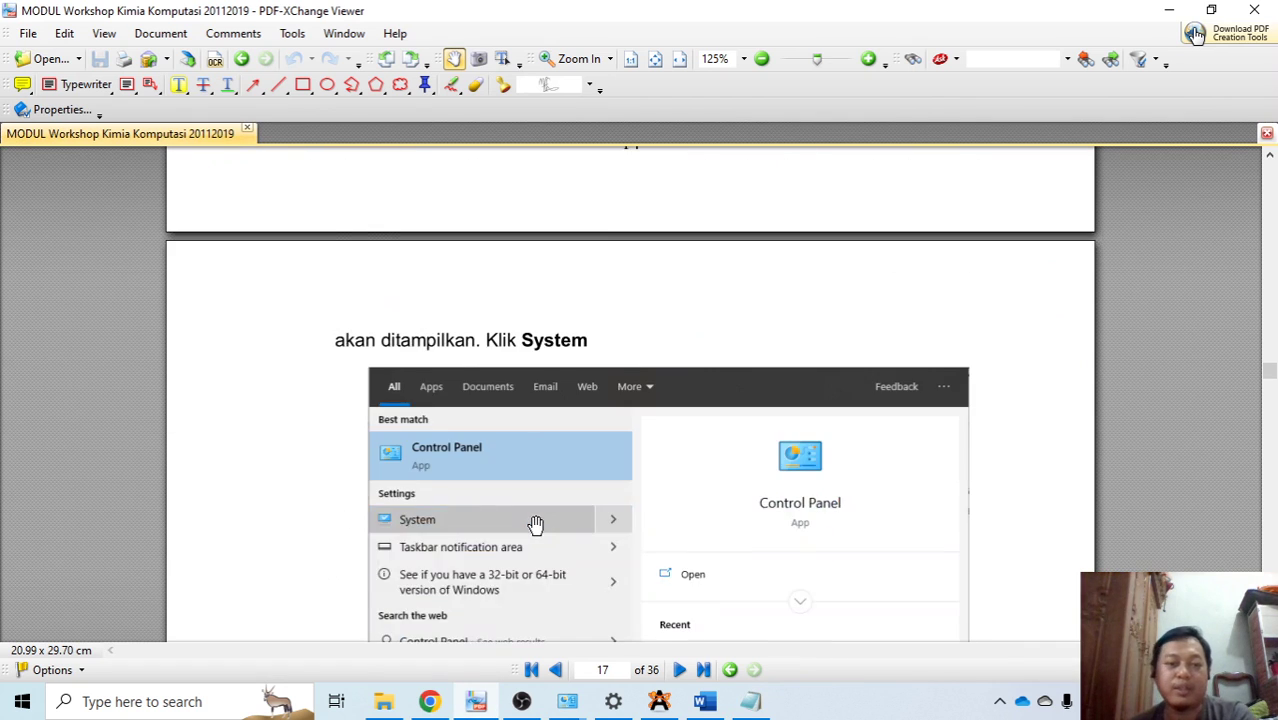
scroll(542, 550, "down", 20)
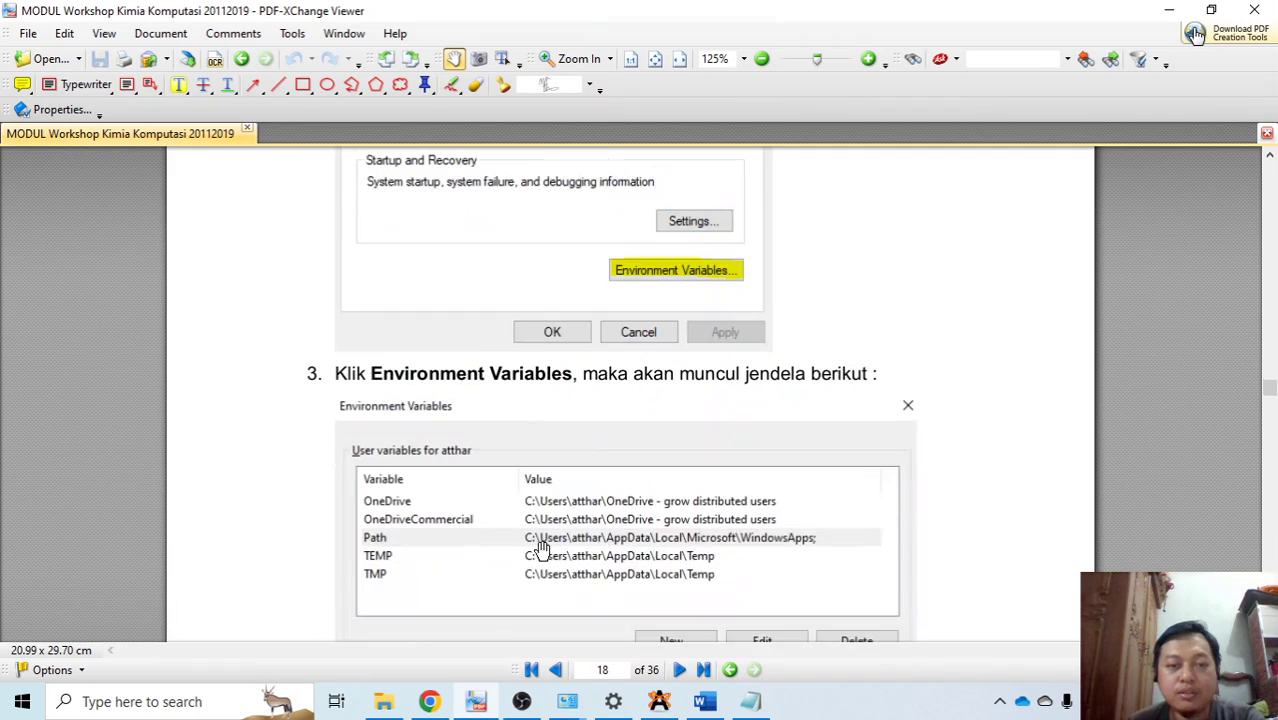
scroll(553, 542, "down", 20)
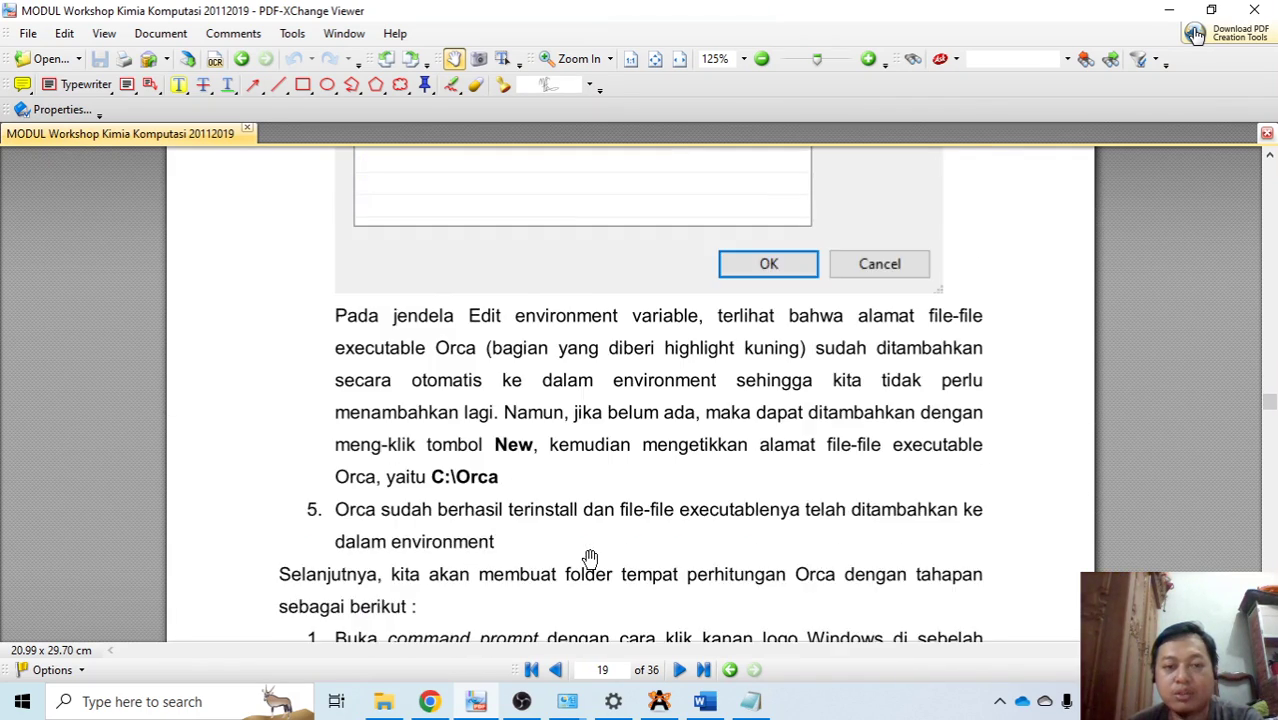
scroll(591, 559, "down", 20)
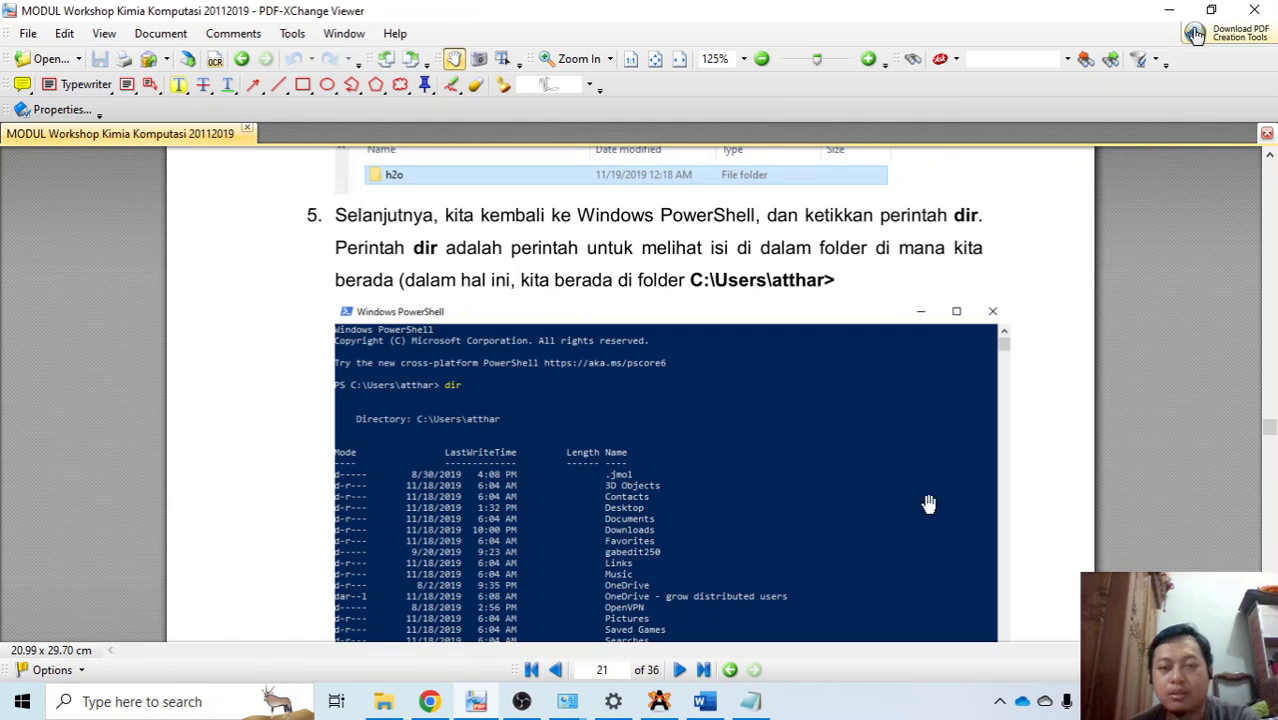
left_click_drag(1268, 426, 1268, 441)
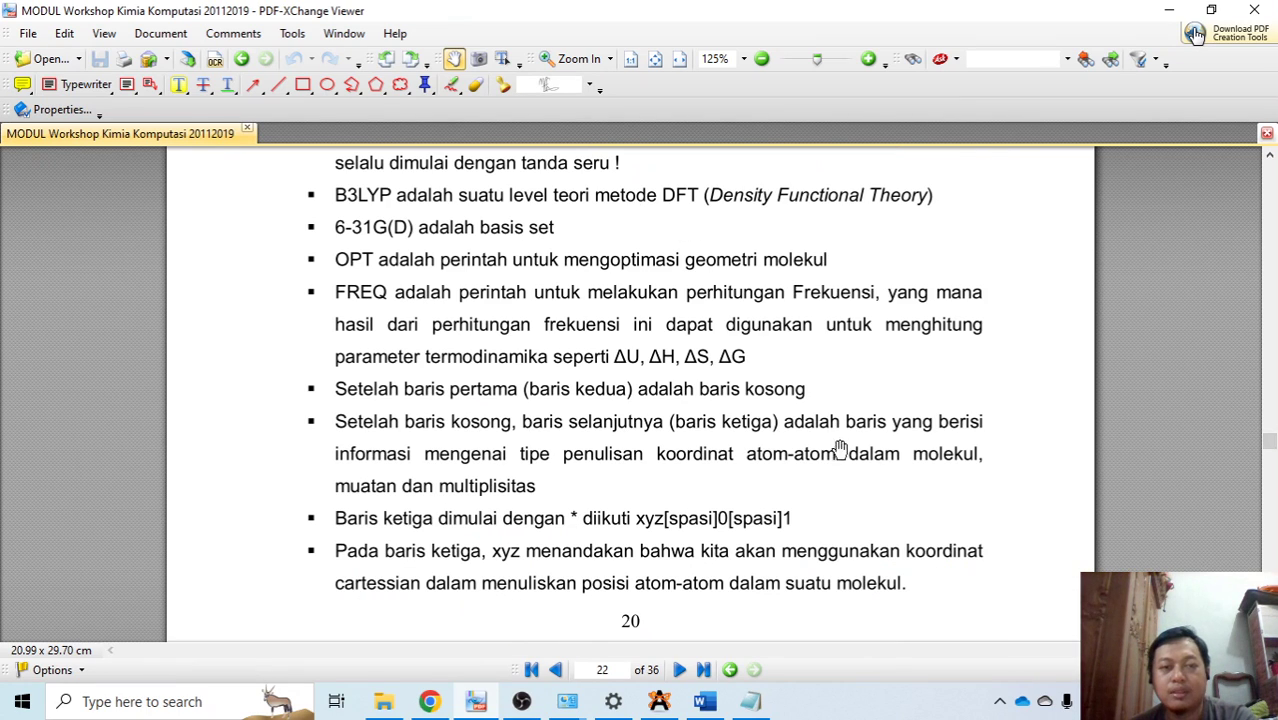
scroll(838, 470, "up", 5)
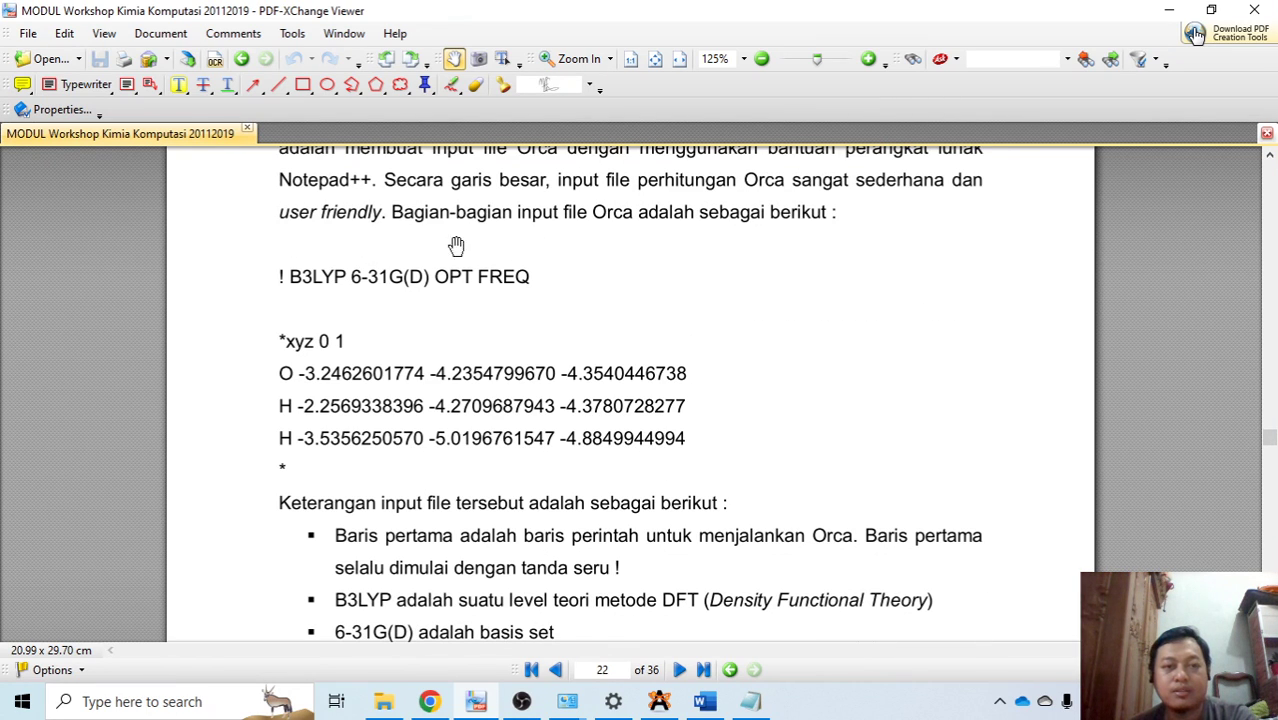
scroll(363, 383, "up", 1)
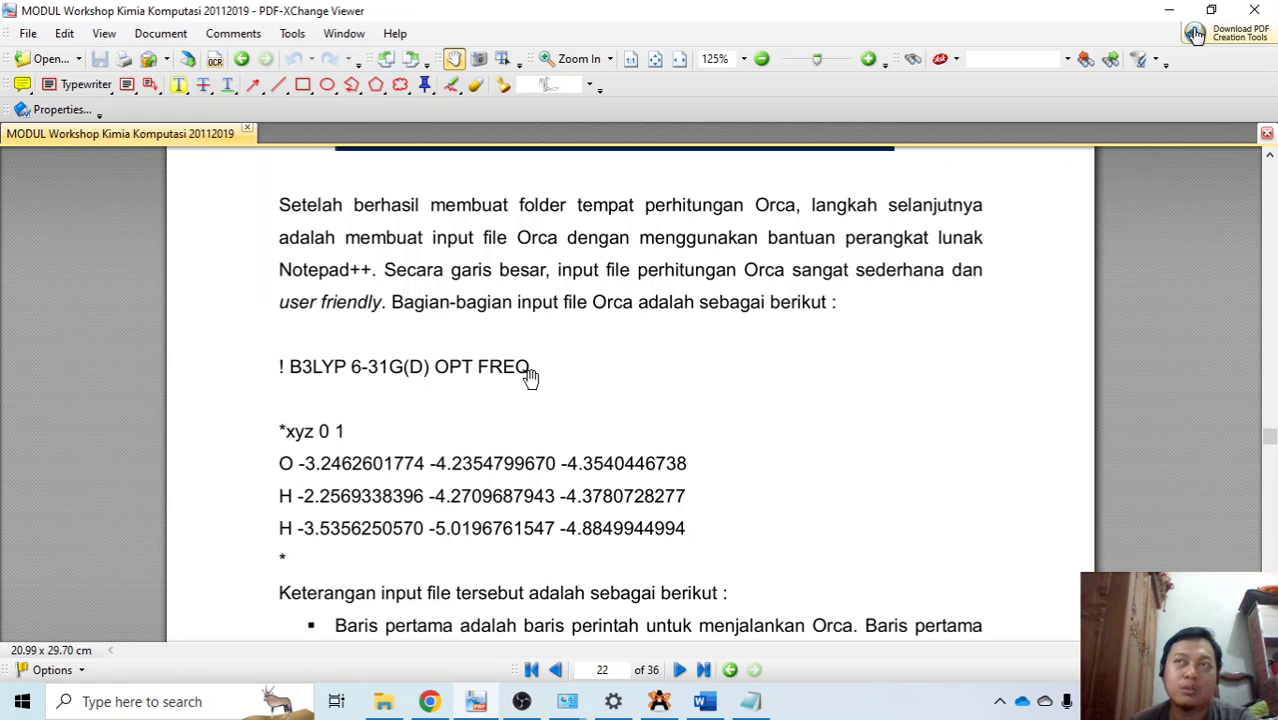
Step: Examine the module's explanation of the ORCA input lines, comparing the method, basis set, OPT, FREQ and xyz entries with the example
scroll(536, 380, "down", 6)
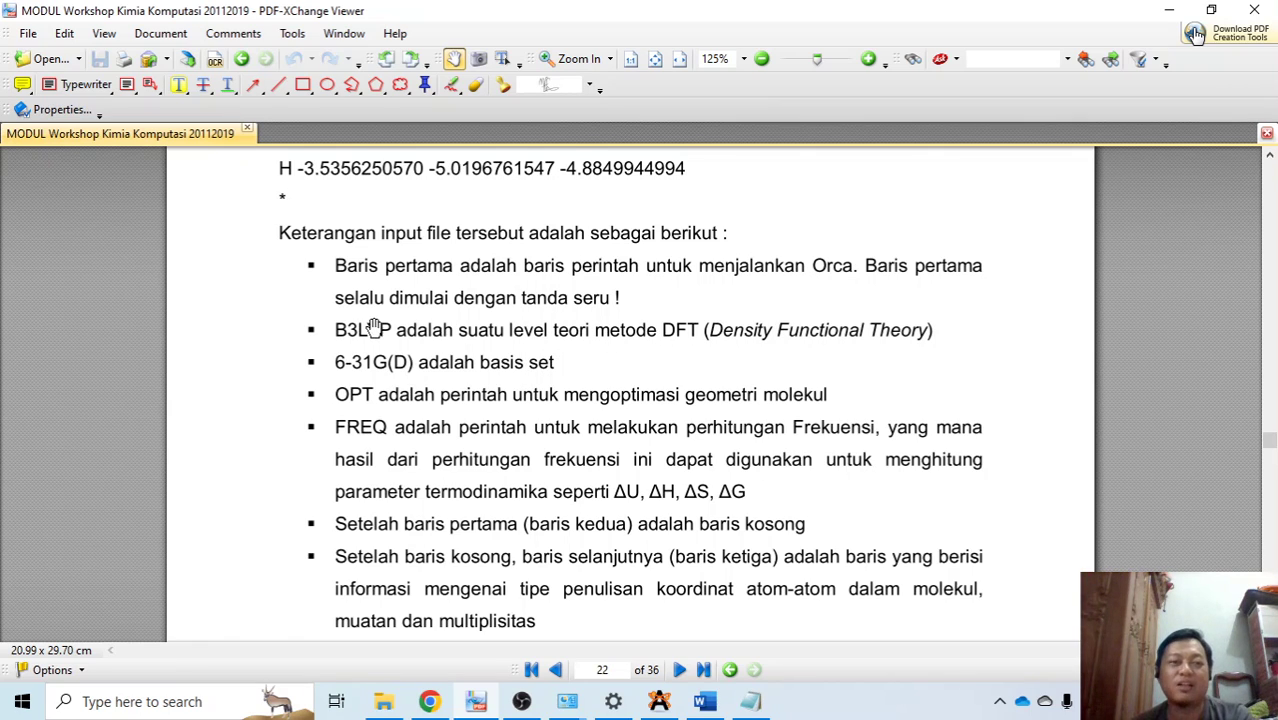
scroll(373, 329, "up", 7)
scroll(385, 297, "down", 6)
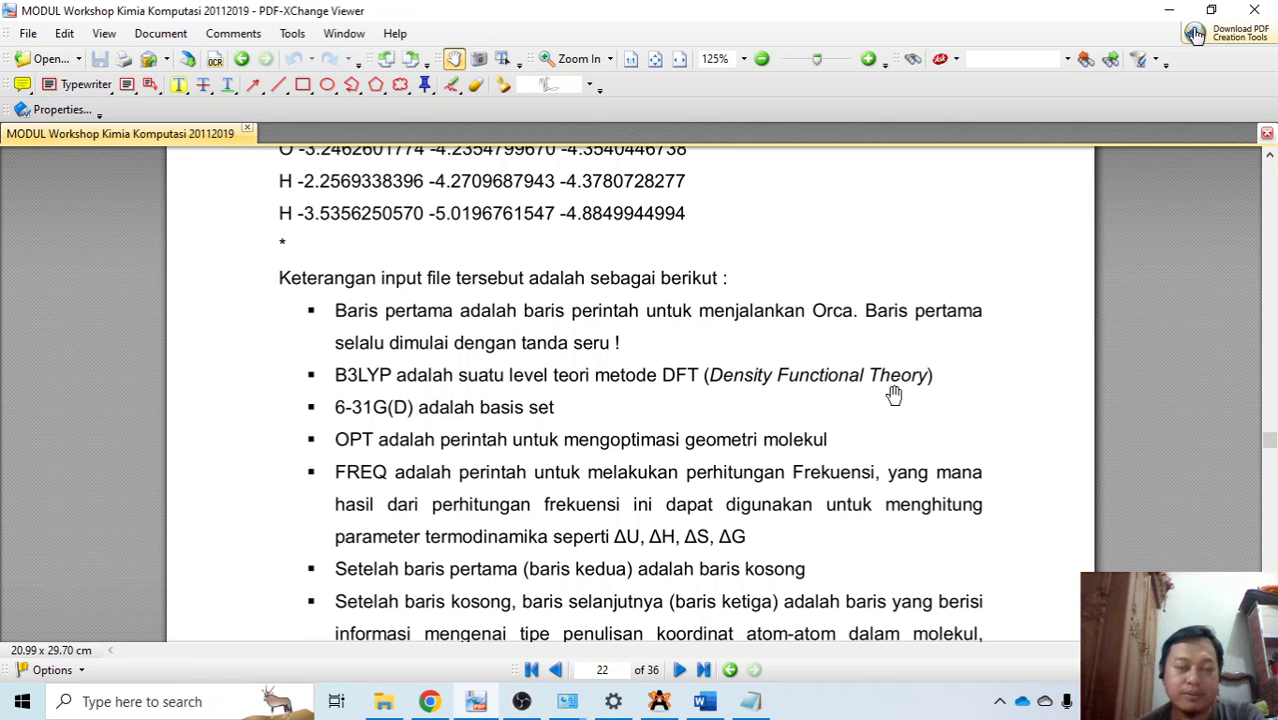
scroll(512, 398, "up", 3)
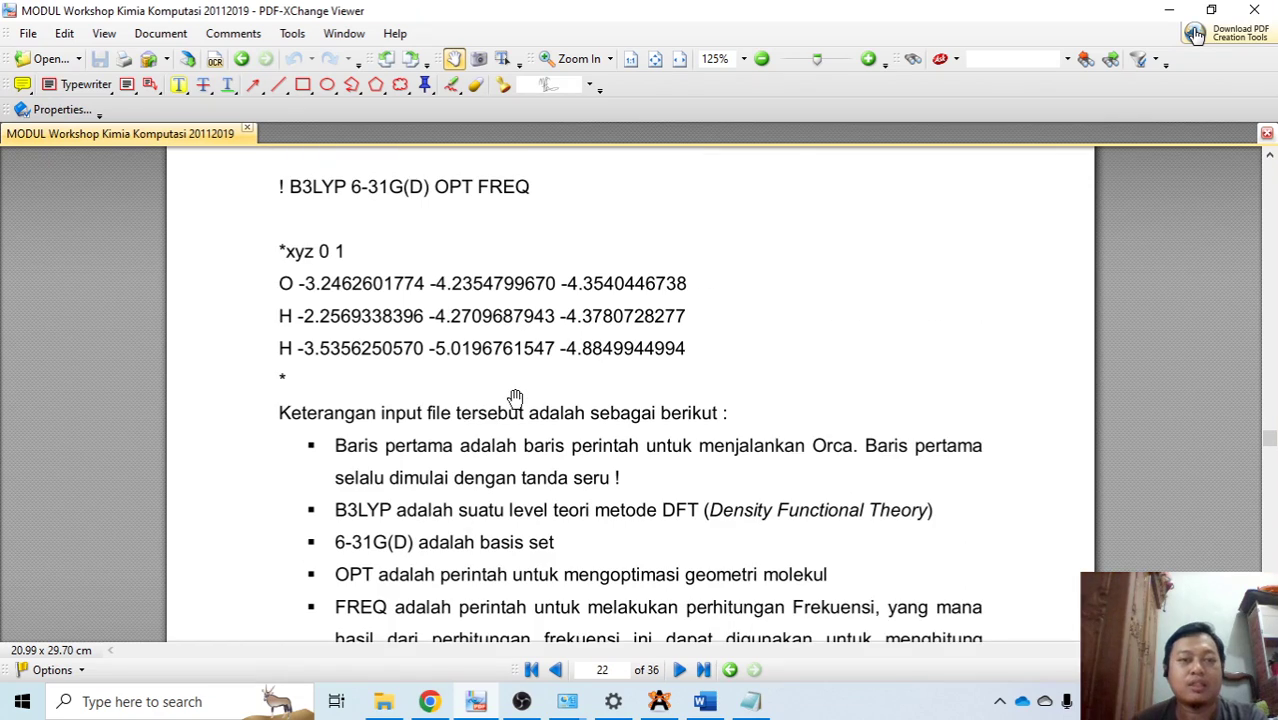
scroll(514, 398, "up", 1)
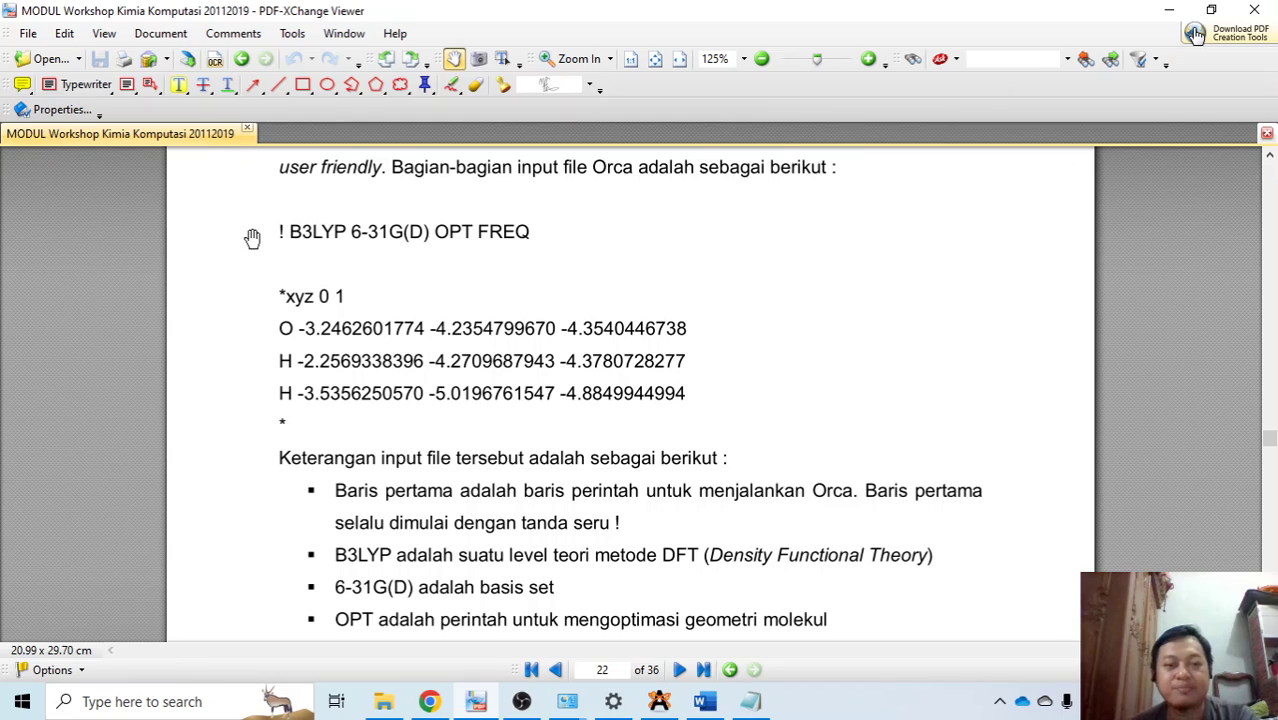
scroll(238, 250, "down", 1)
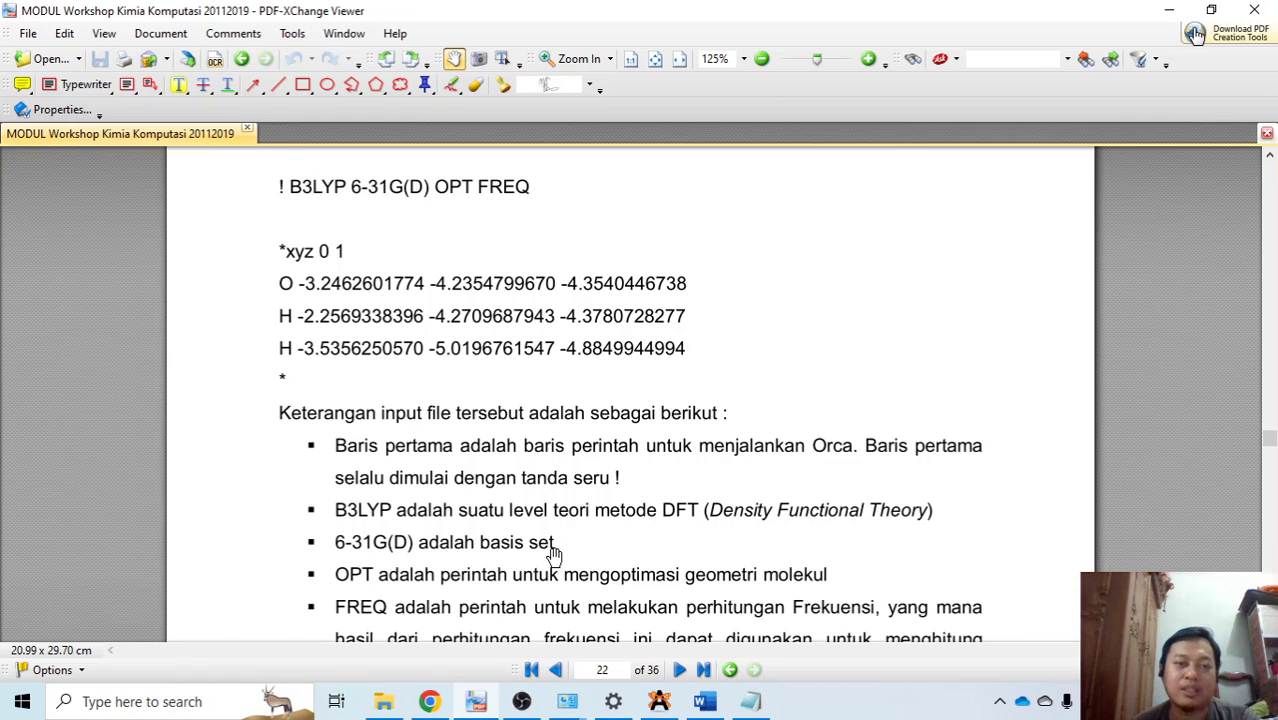
scroll(553, 555, "up", 1)
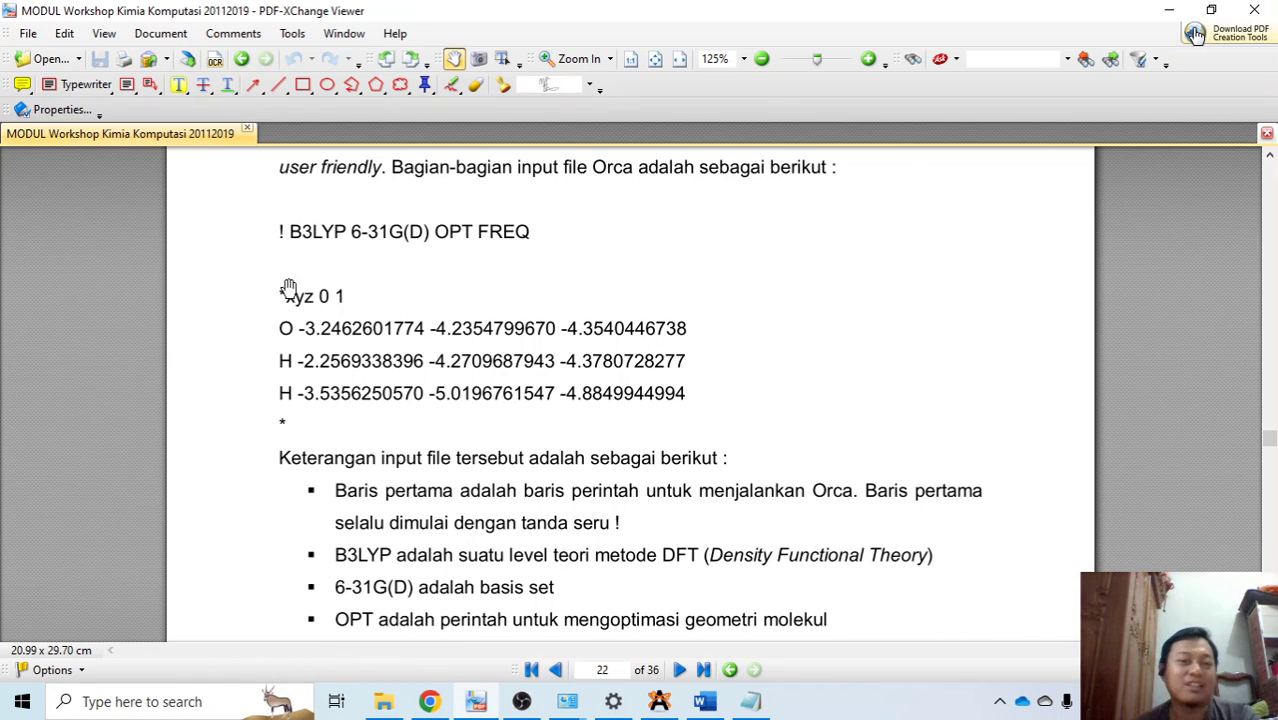
scroll(396, 352, "down", 1)
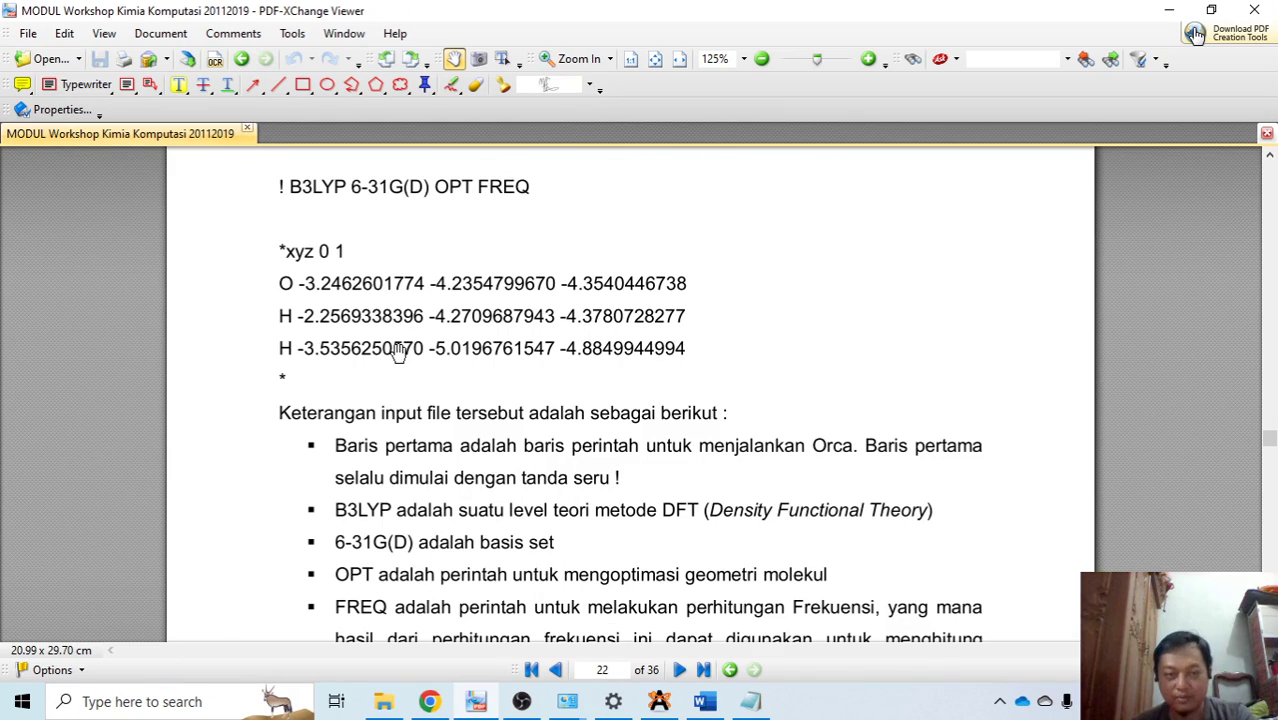
scroll(410, 348, "down", 2)
scroll(428, 346, "down", 2)
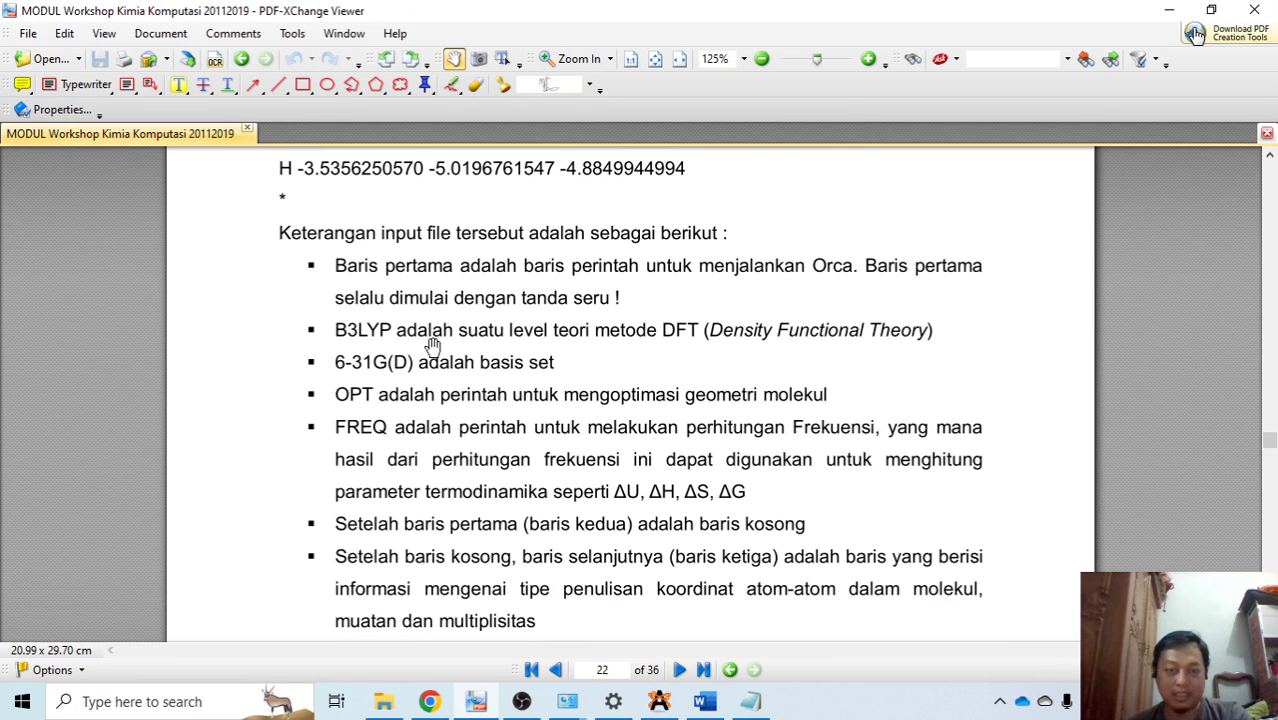
scroll(432, 345, "down", 5)
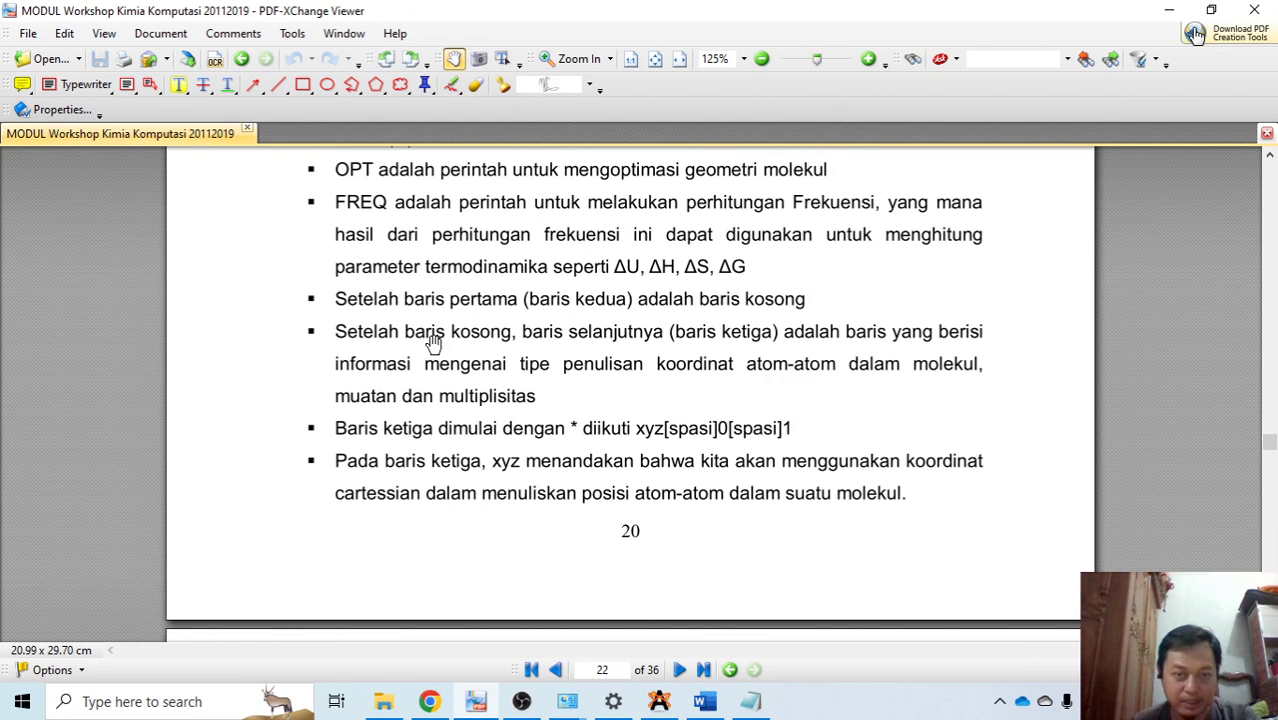
scroll(432, 342, "up", 10)
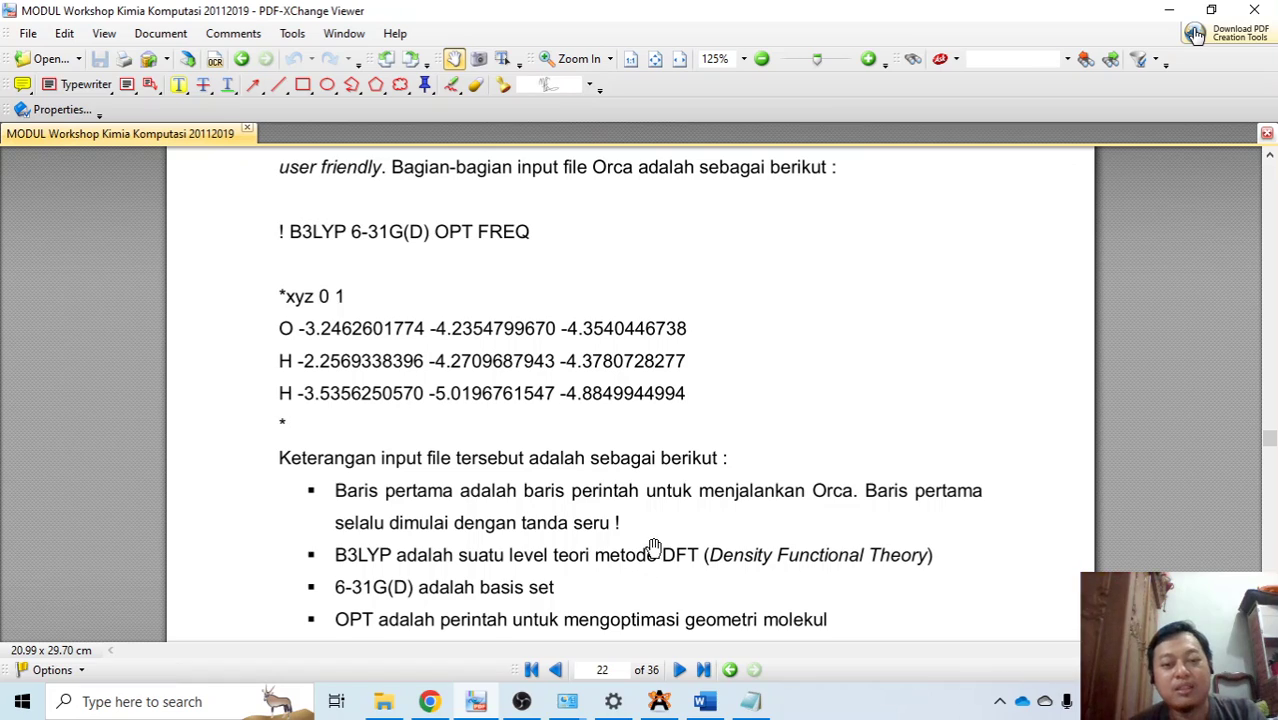
Step: Switch to etana.inp in Notepad and replace the keywords after the exclamation mark with B3LYP 6-31G(D) OPT
left_click(750, 701)
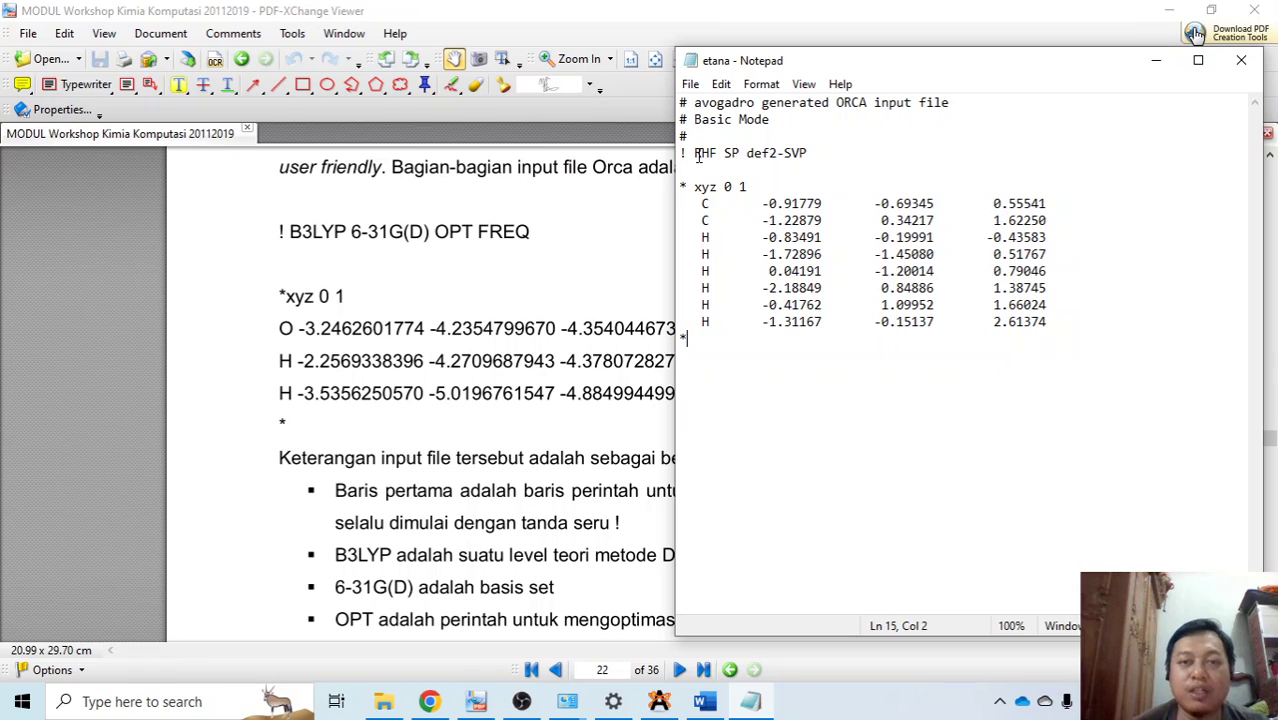
left_click_drag(697, 155, 807, 153)
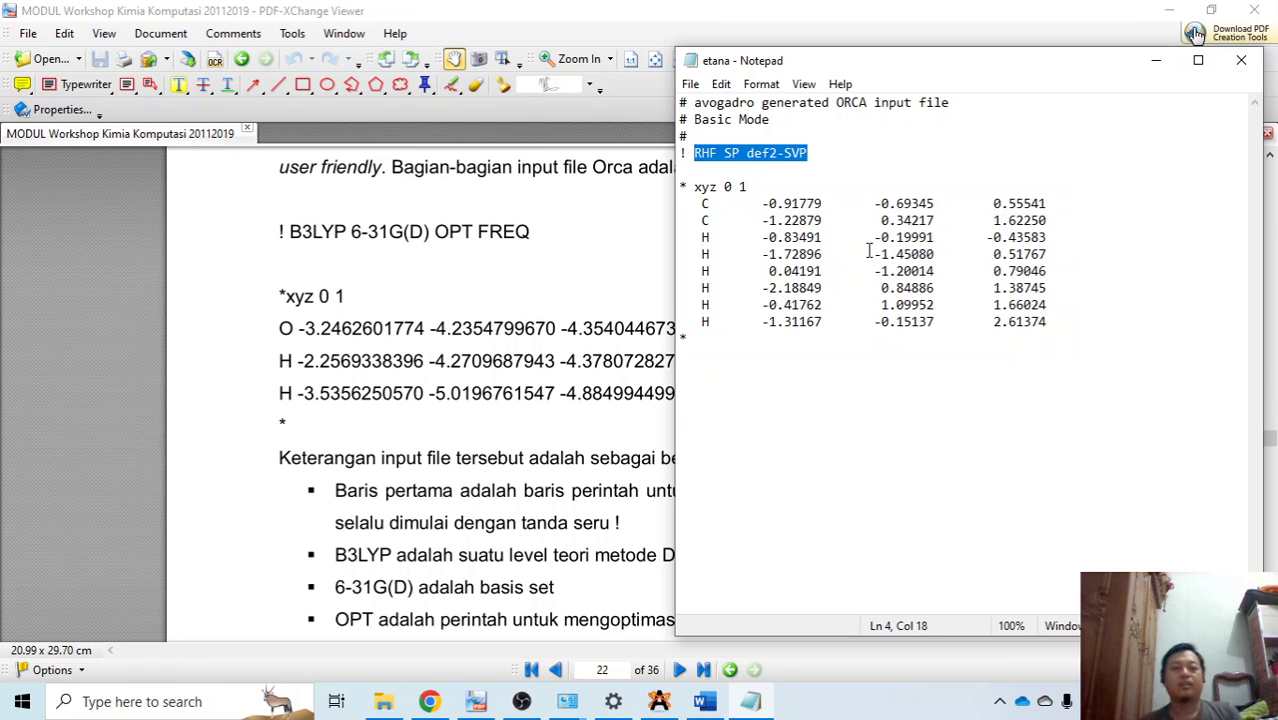
type("B")
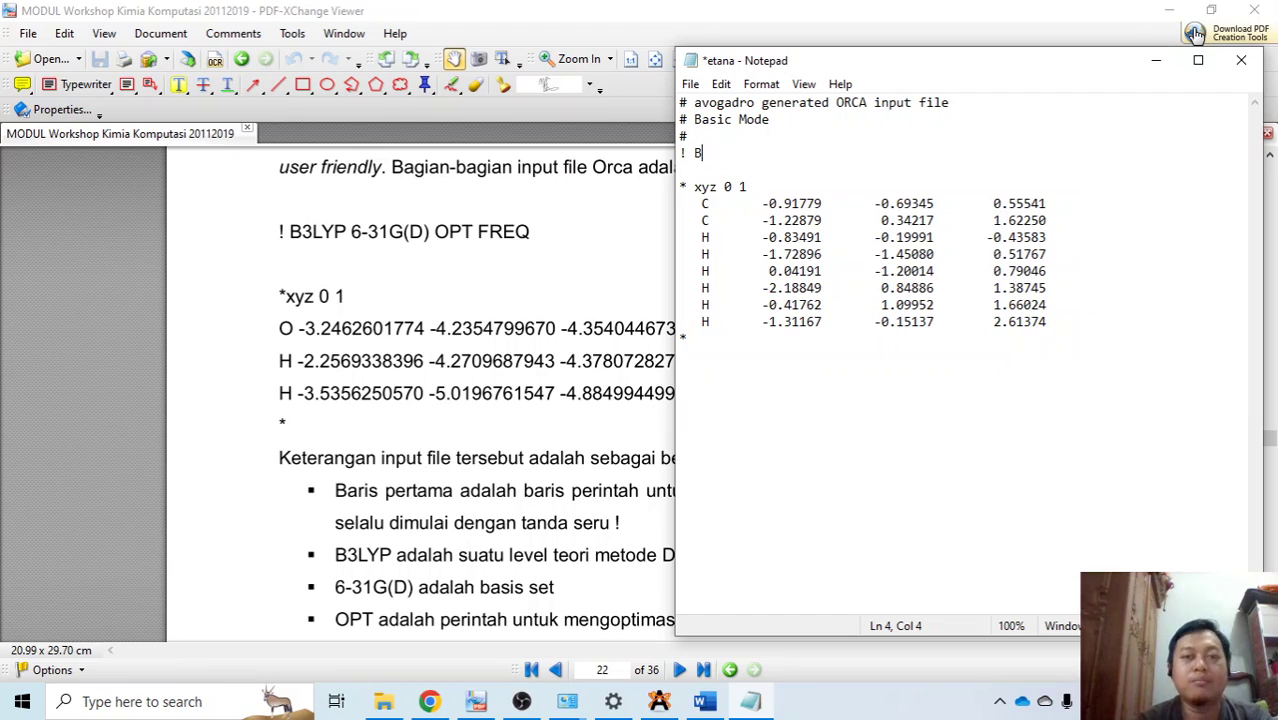
type("3")
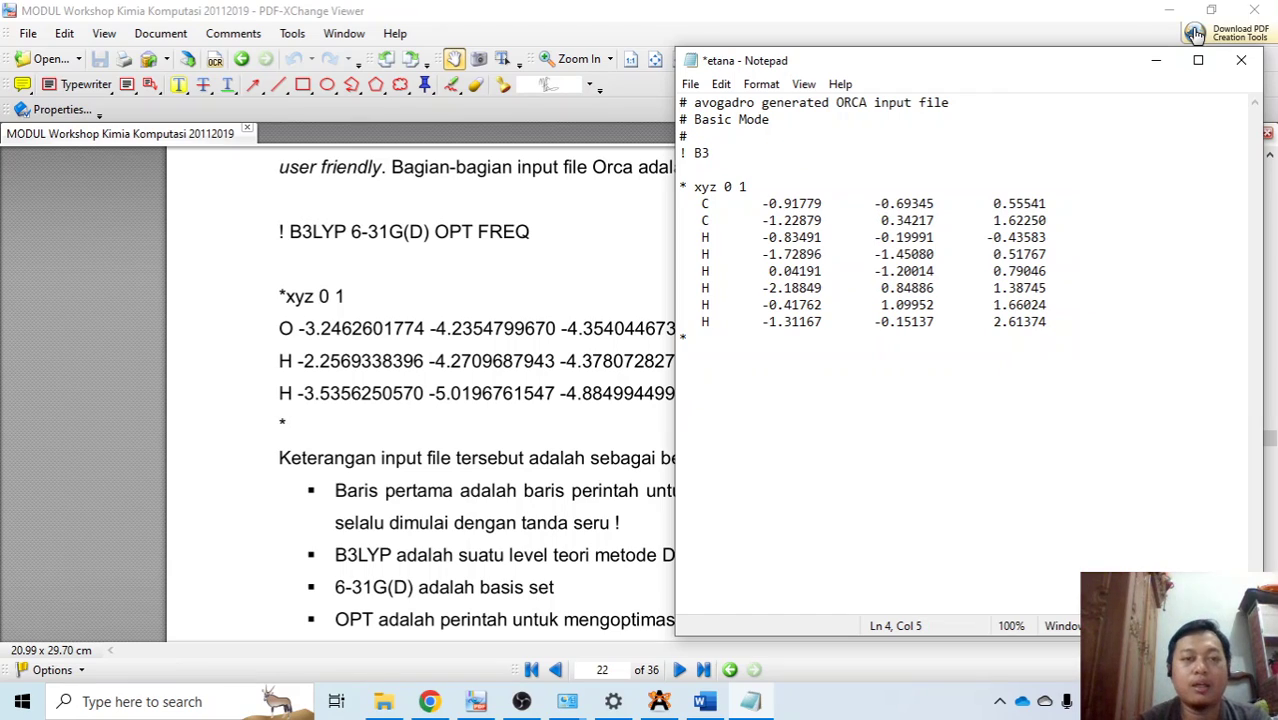
type("LYP")
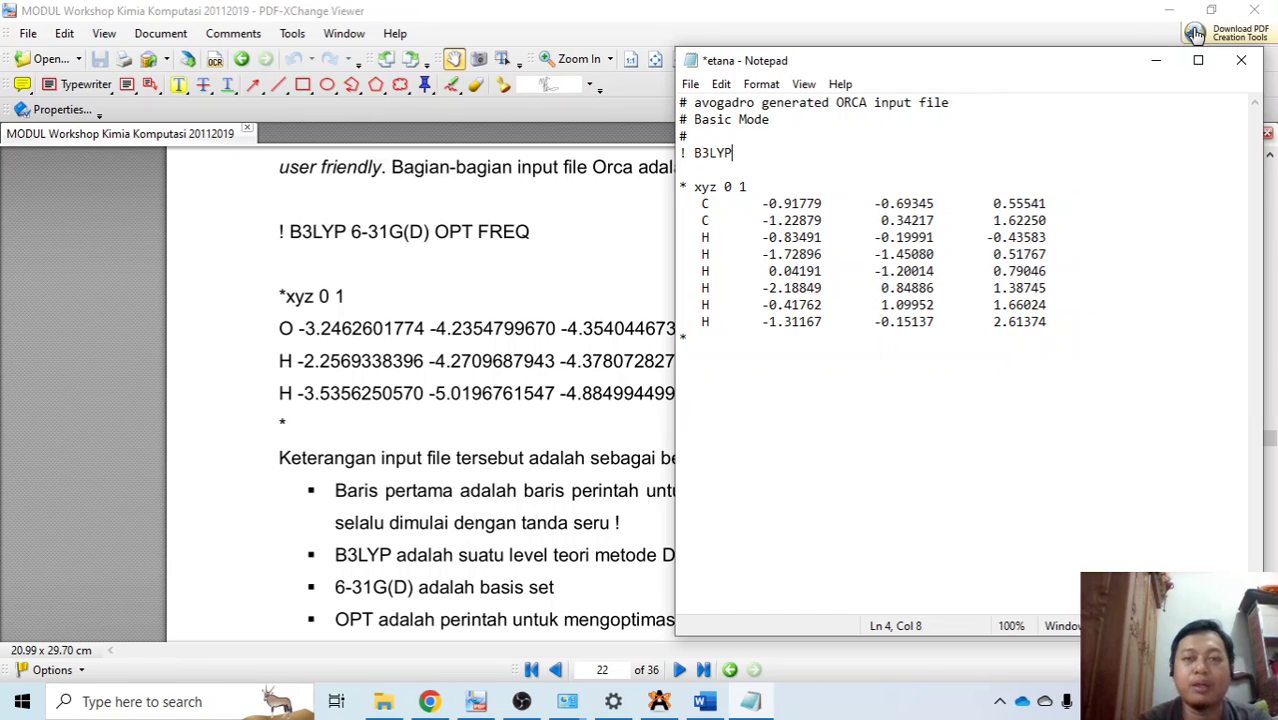
type(" 6-")
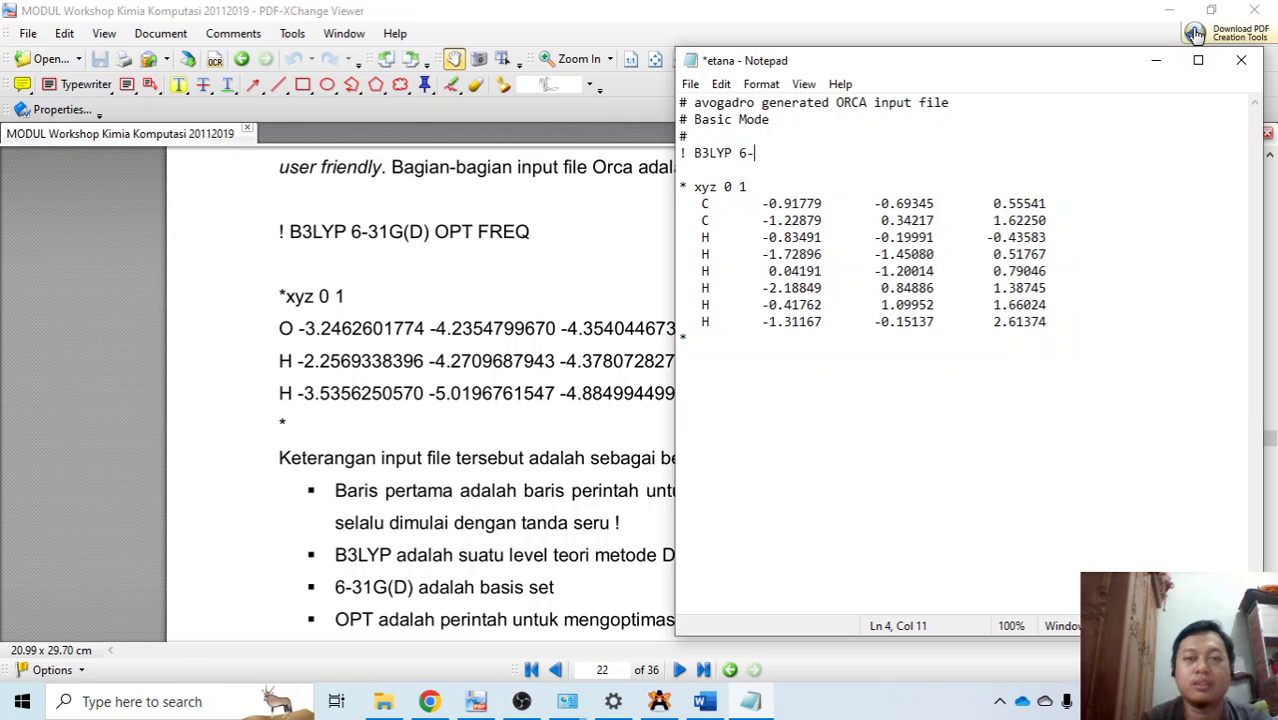
type("31G")
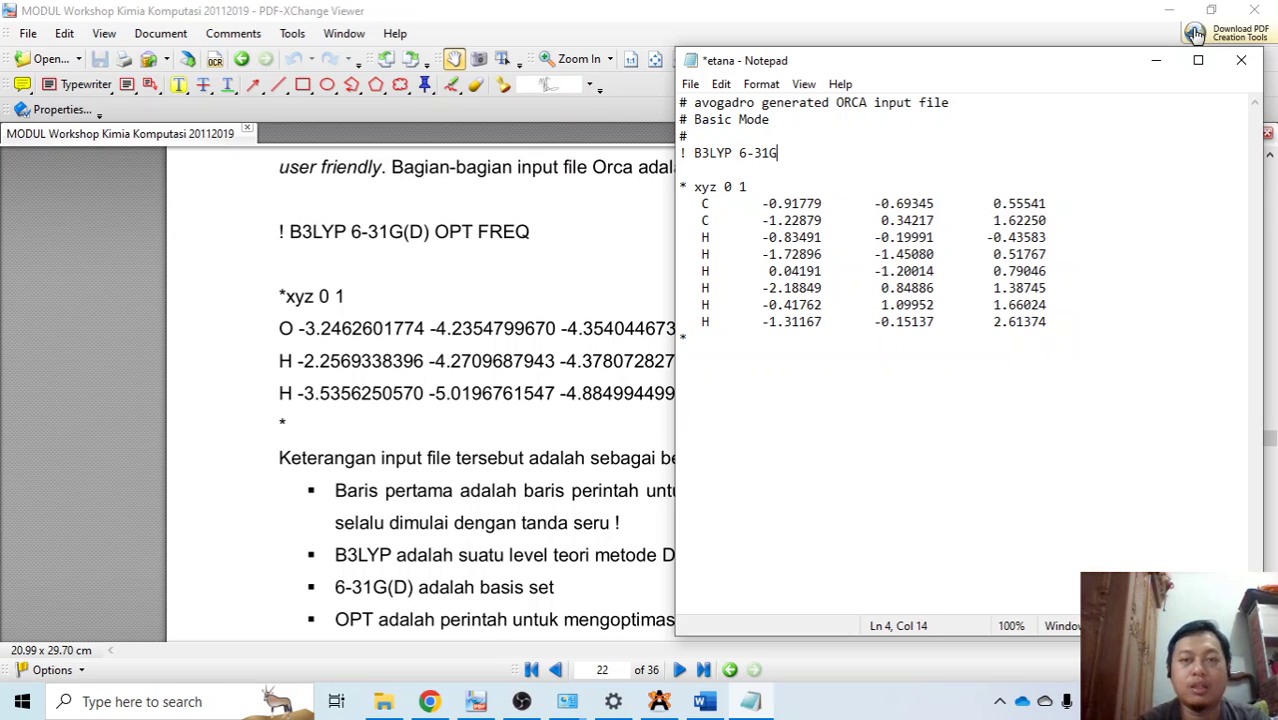
type("(D")
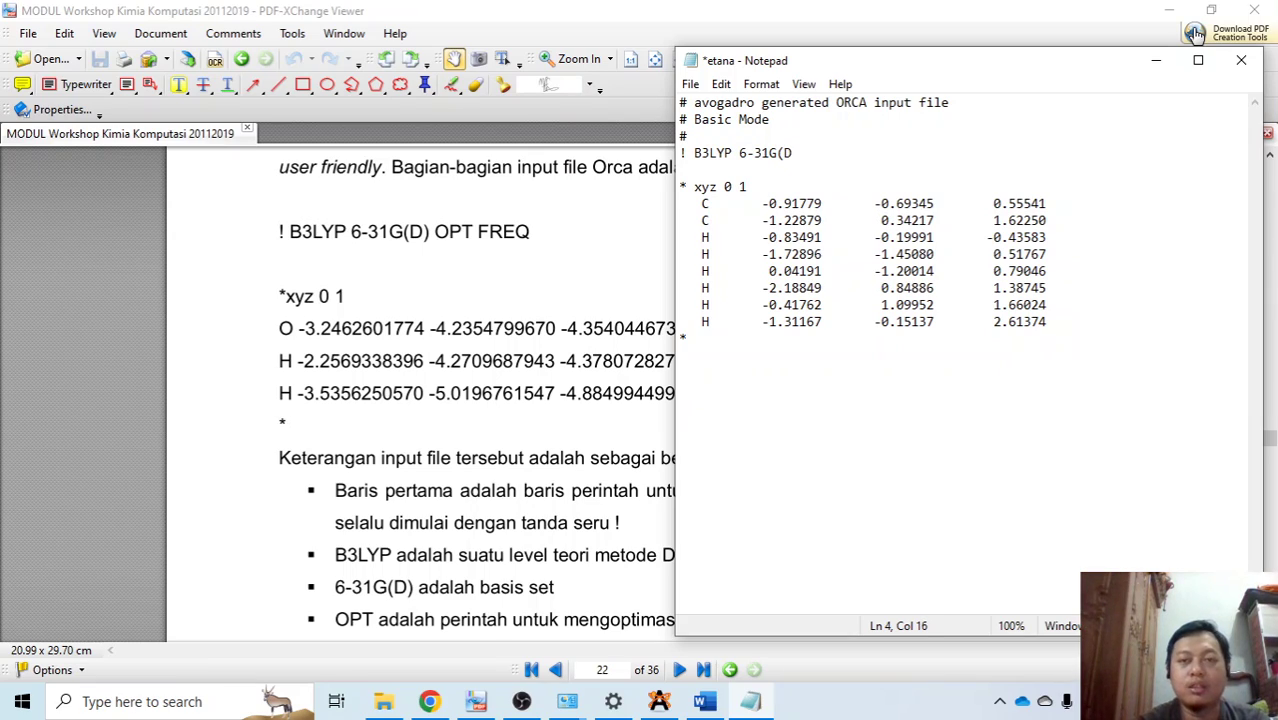
type(") OPT")
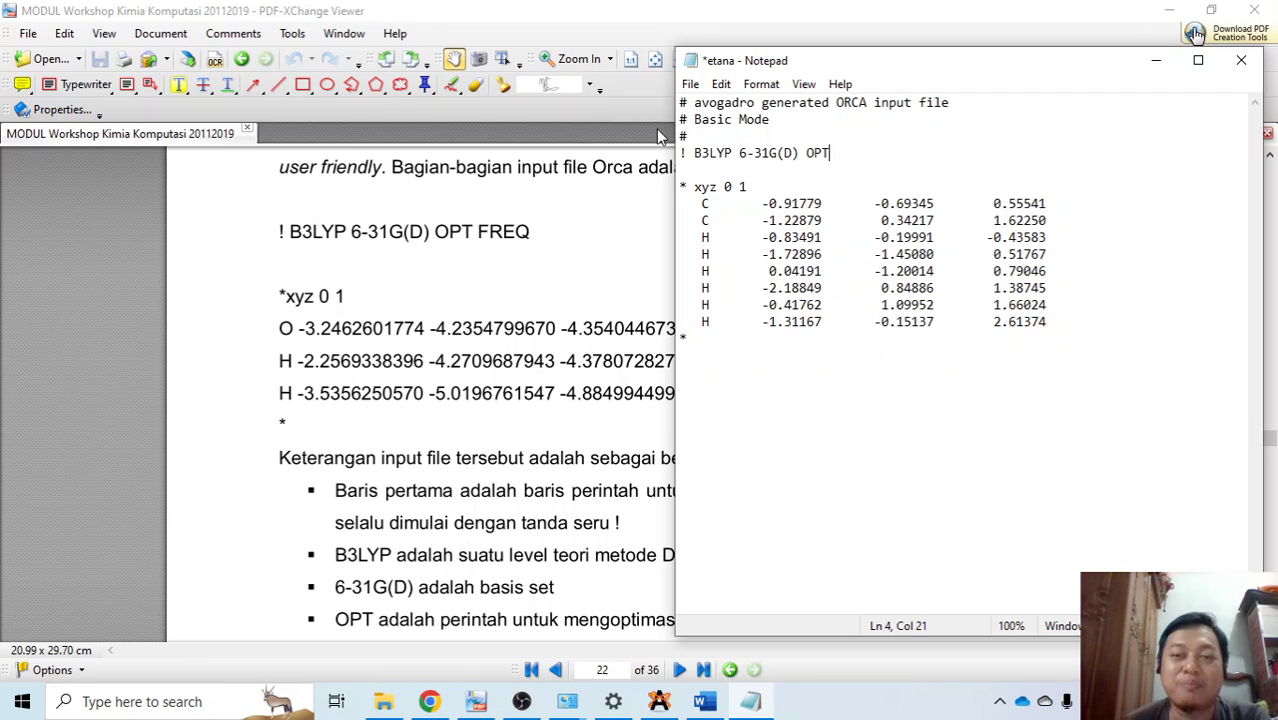
Step: Save the edited ORCA input file etana.inp and close Notepad
left_click(692, 86)
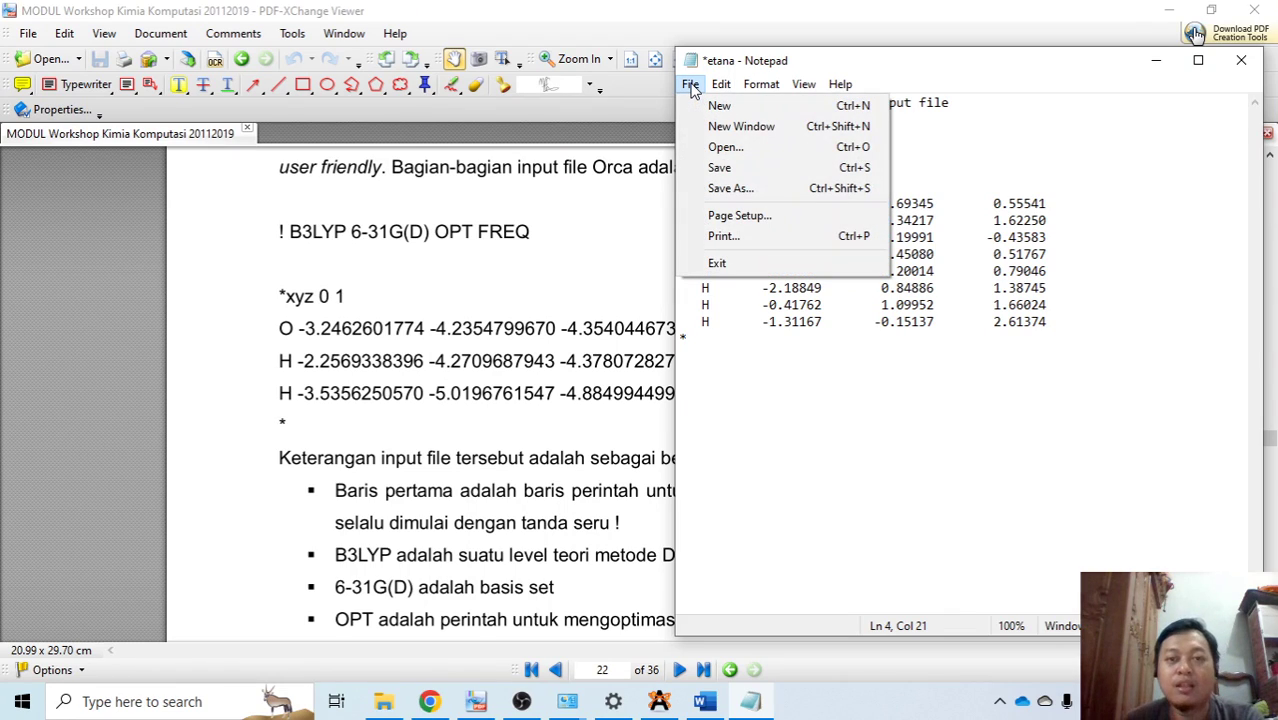
left_click(720, 167)
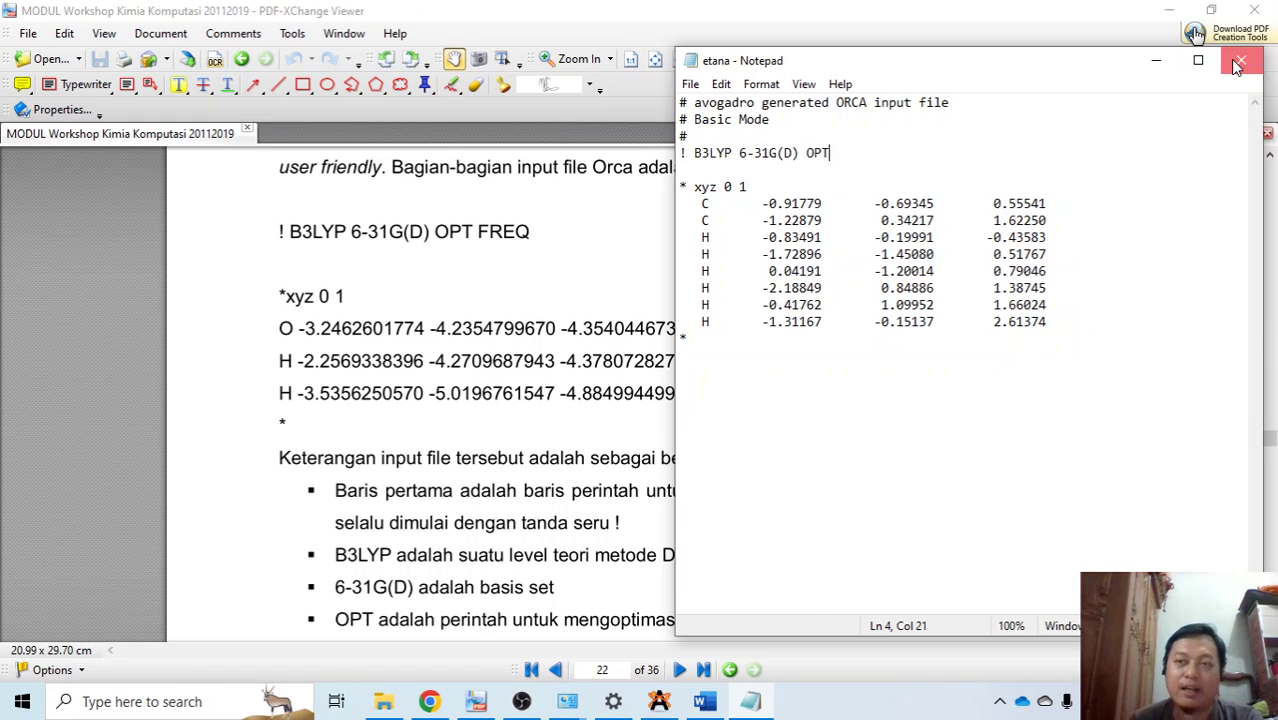
left_click(1238, 64)
Step: Open Command Prompt and list the contents of the user's home directory with dir
mouse_move(613, 701)
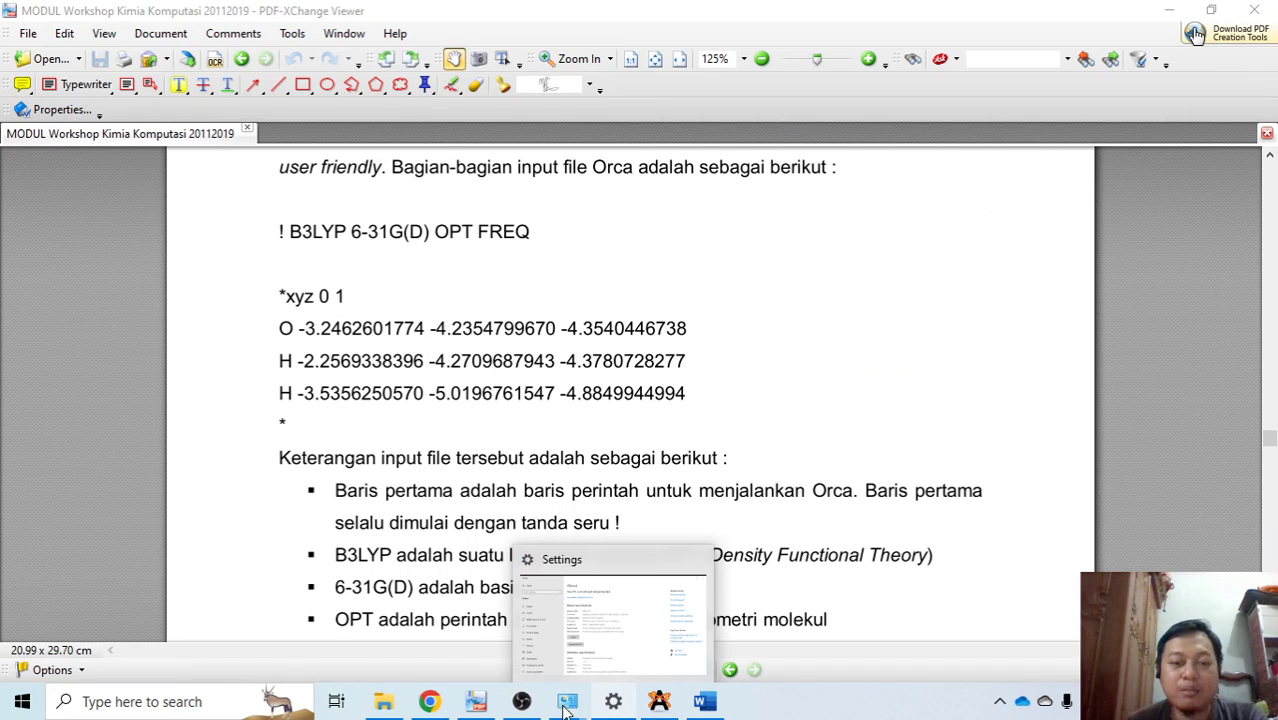
mouse_move(521, 701)
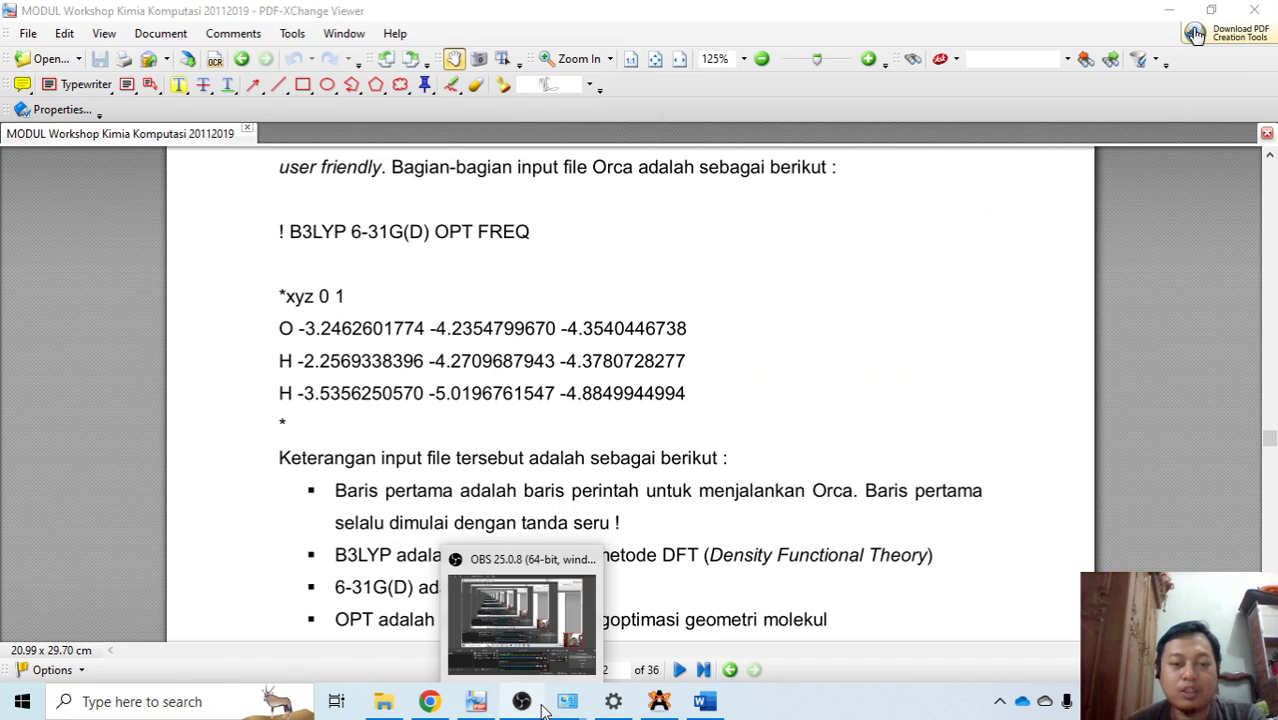
left_click(172, 705)
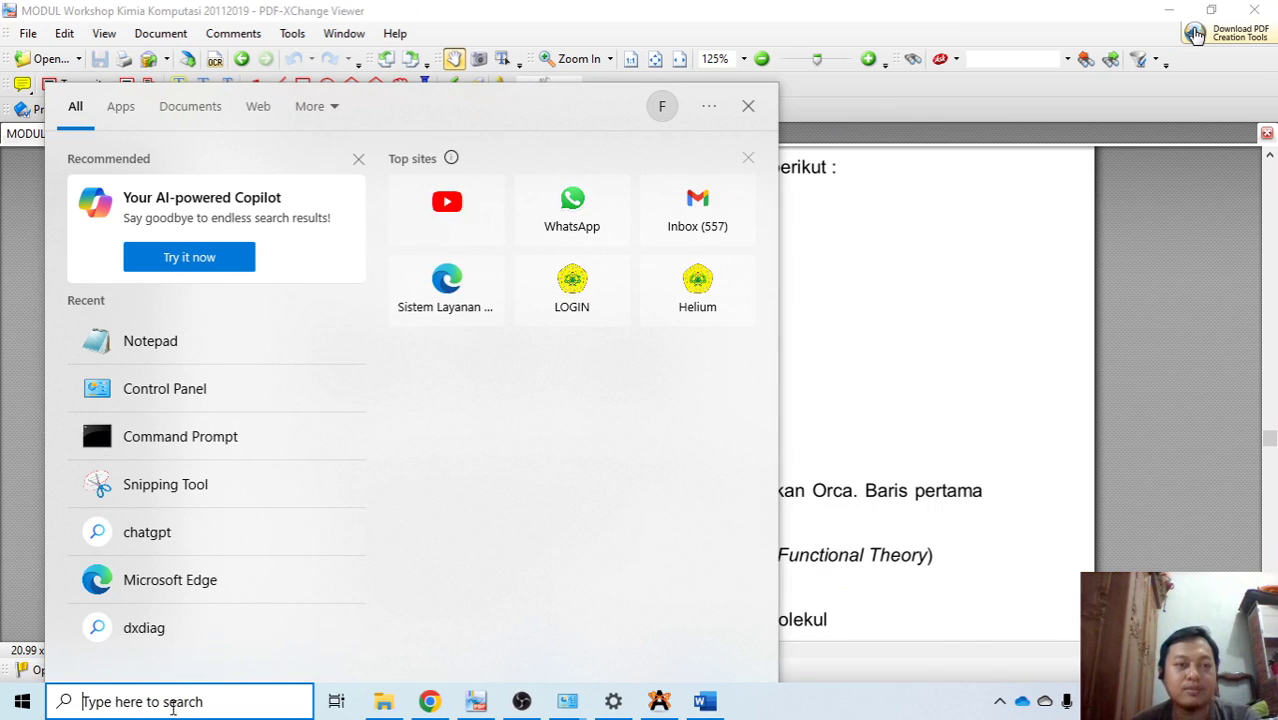
left_click(222, 440)
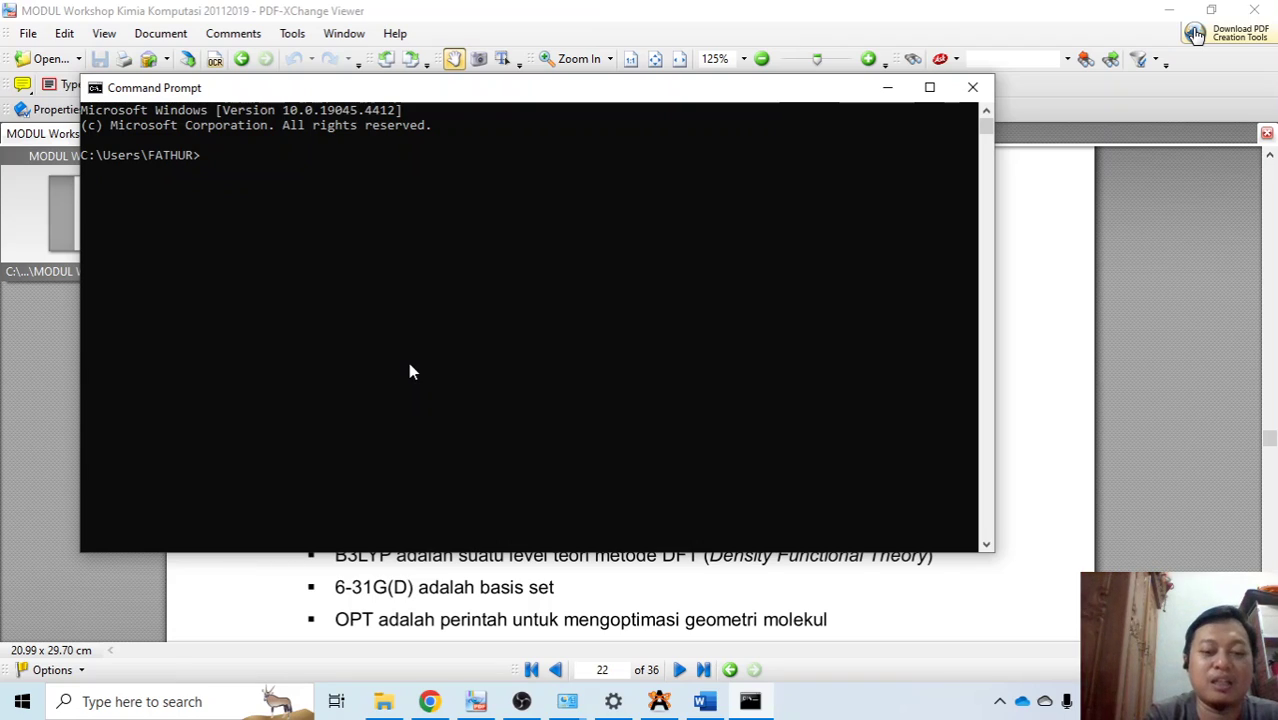
type("dir")
key("Return")
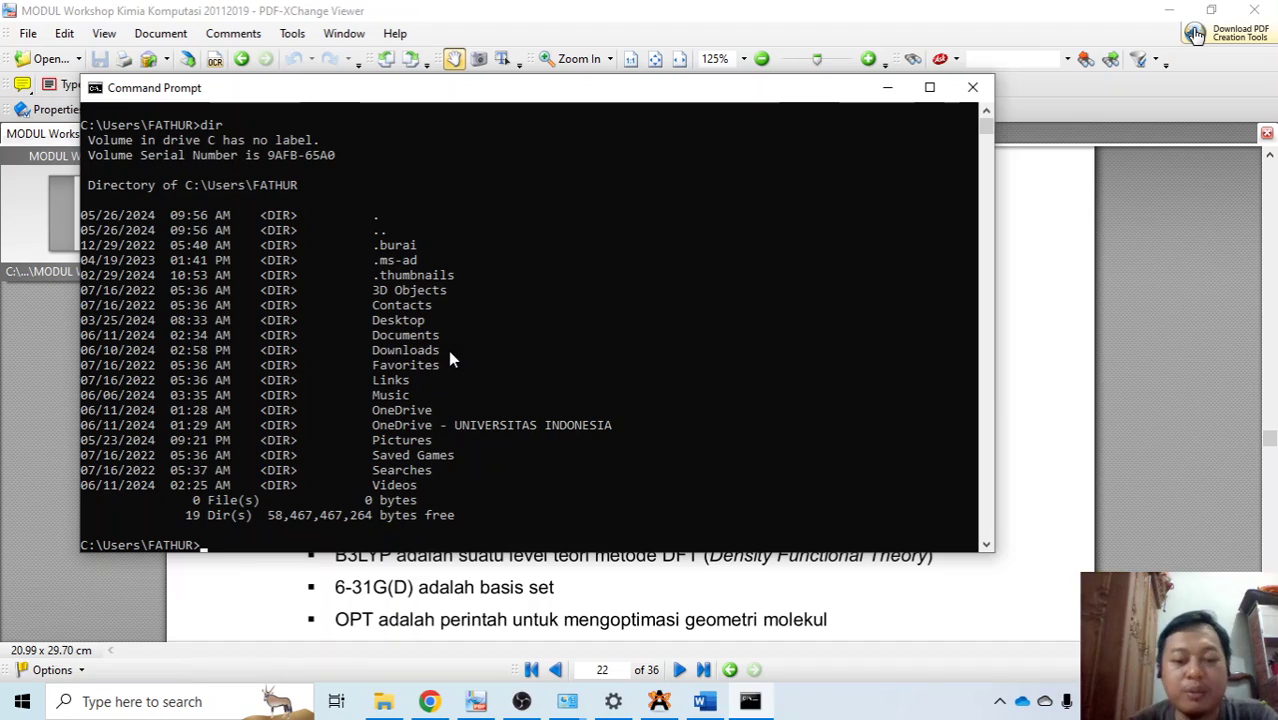
Step: Change the working directory to Documents with chdir
type("c")
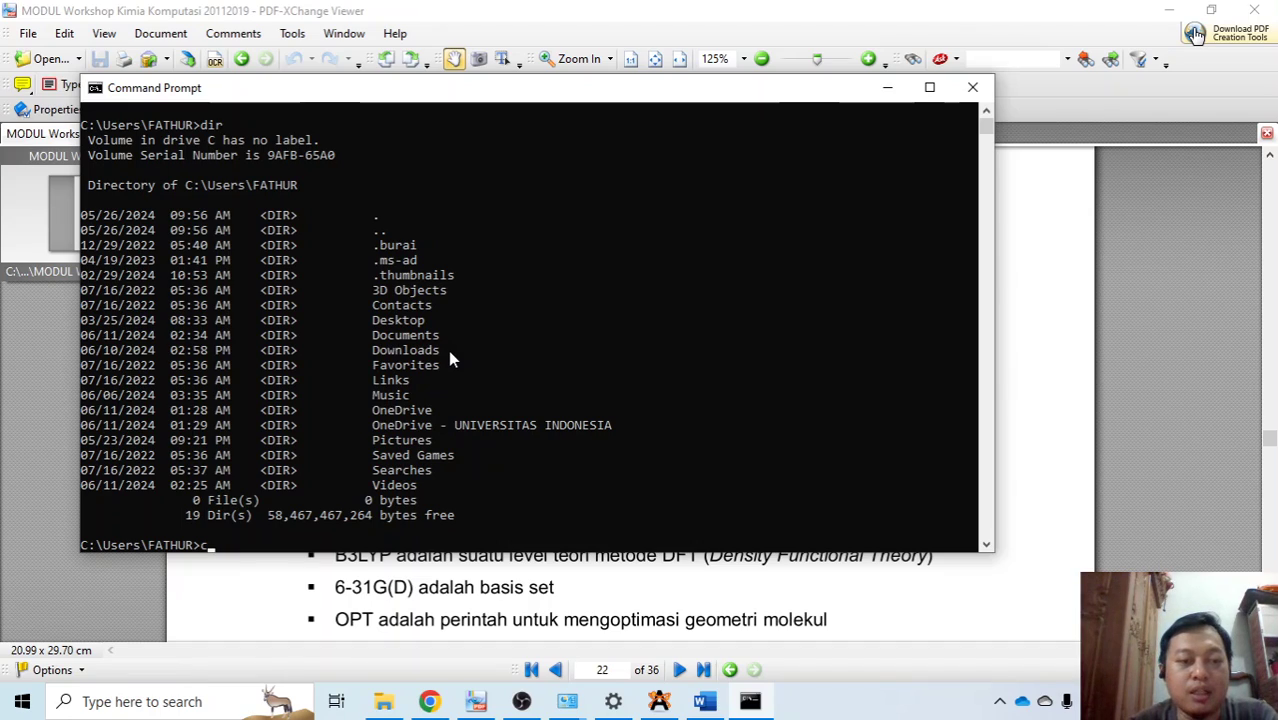
type("hdir ")
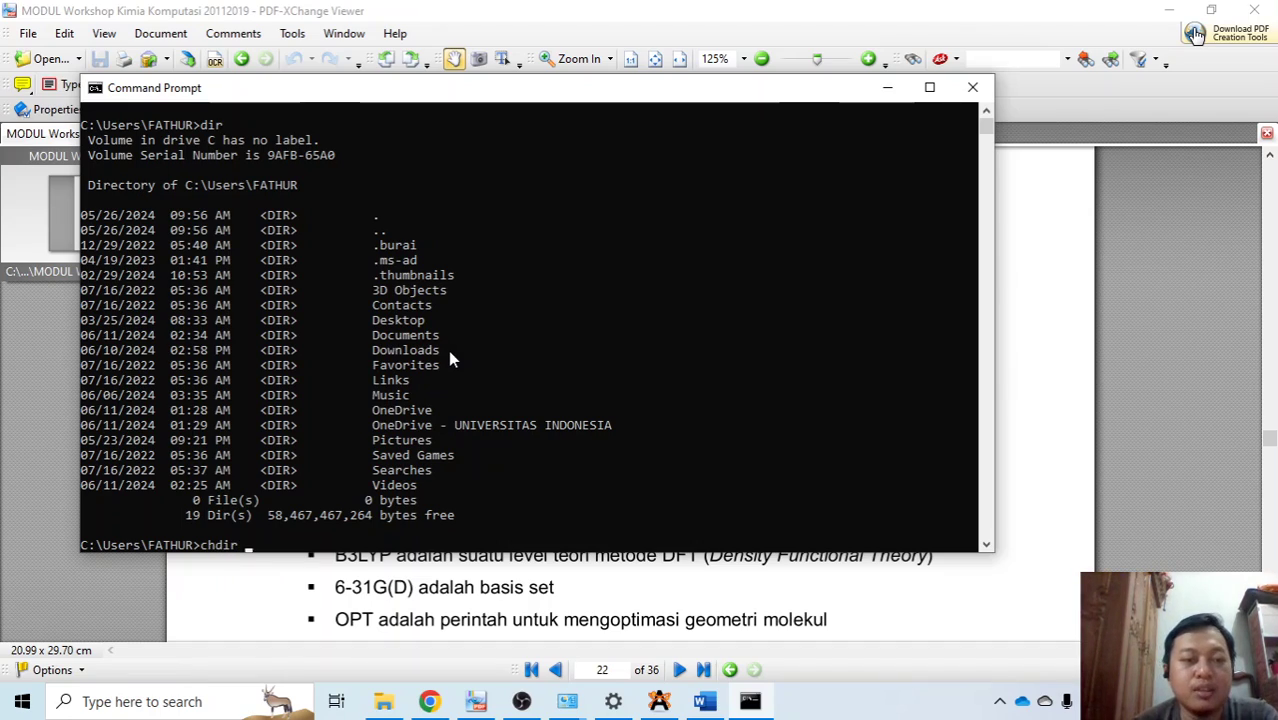
type("Do")
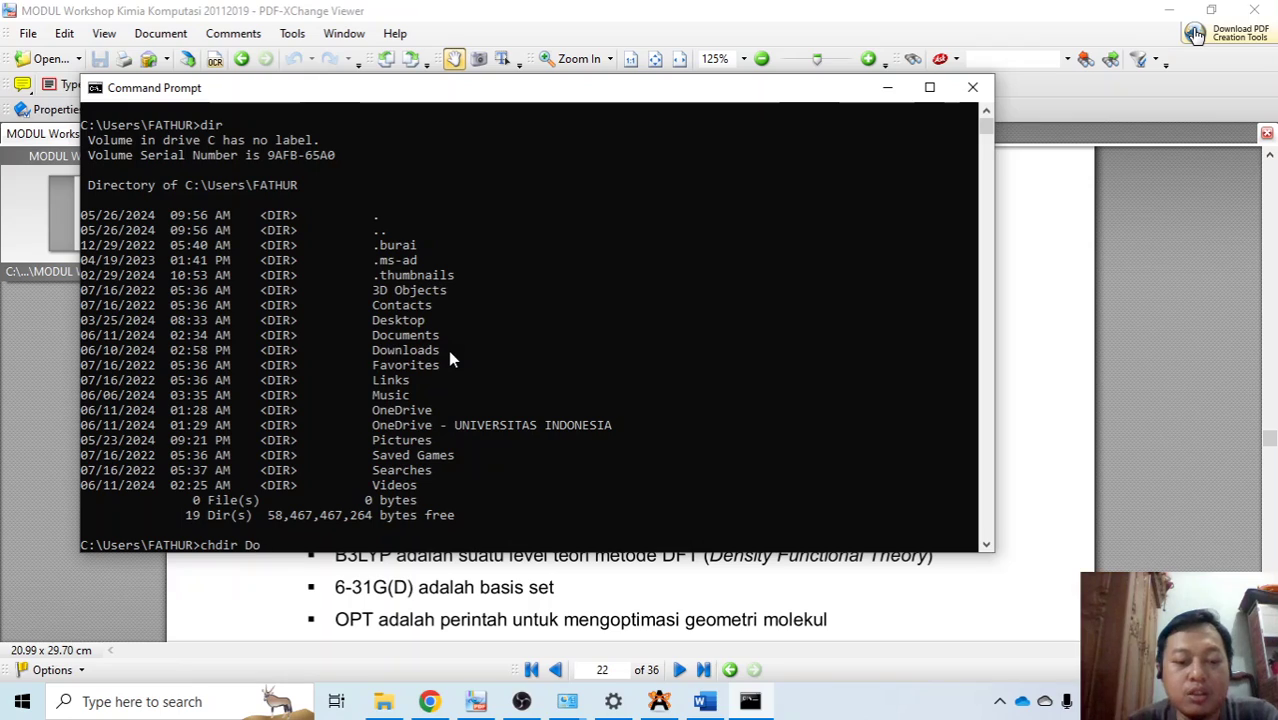
type("cuments")
key("Return")
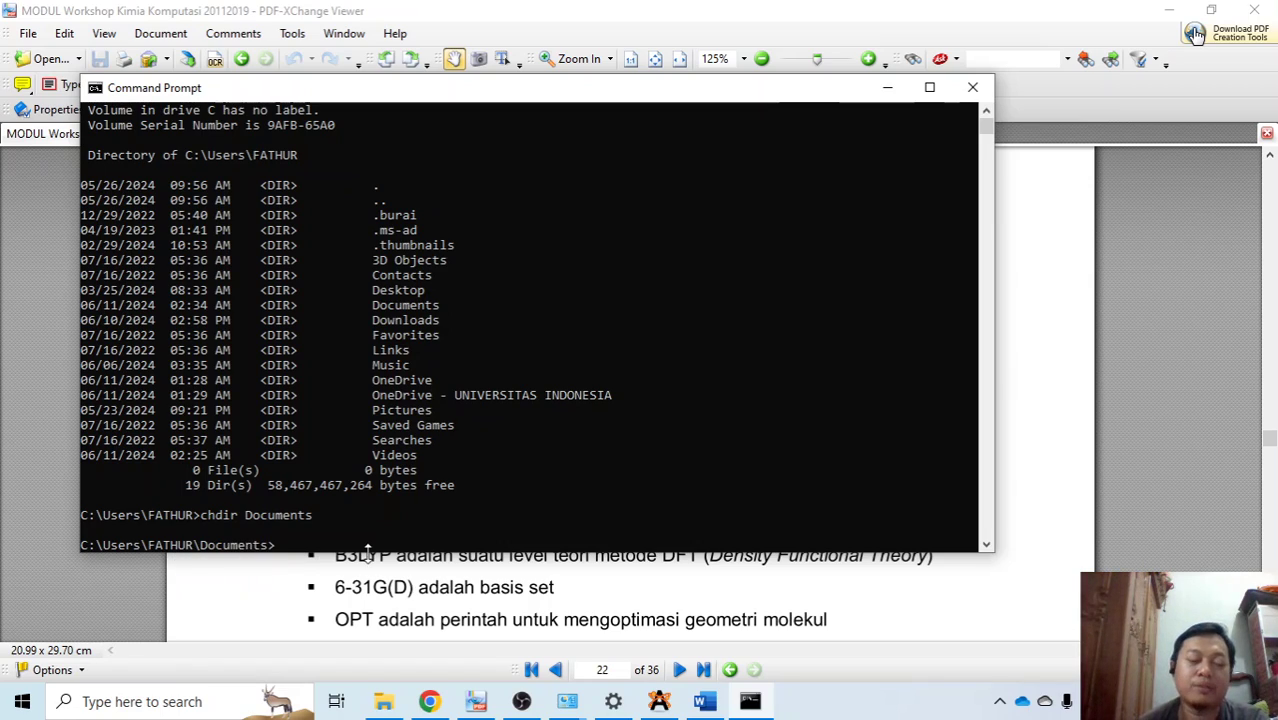
Step: List the contents of Documents with dir and look through the listing for the latihan_orca2 folder
type("dir")
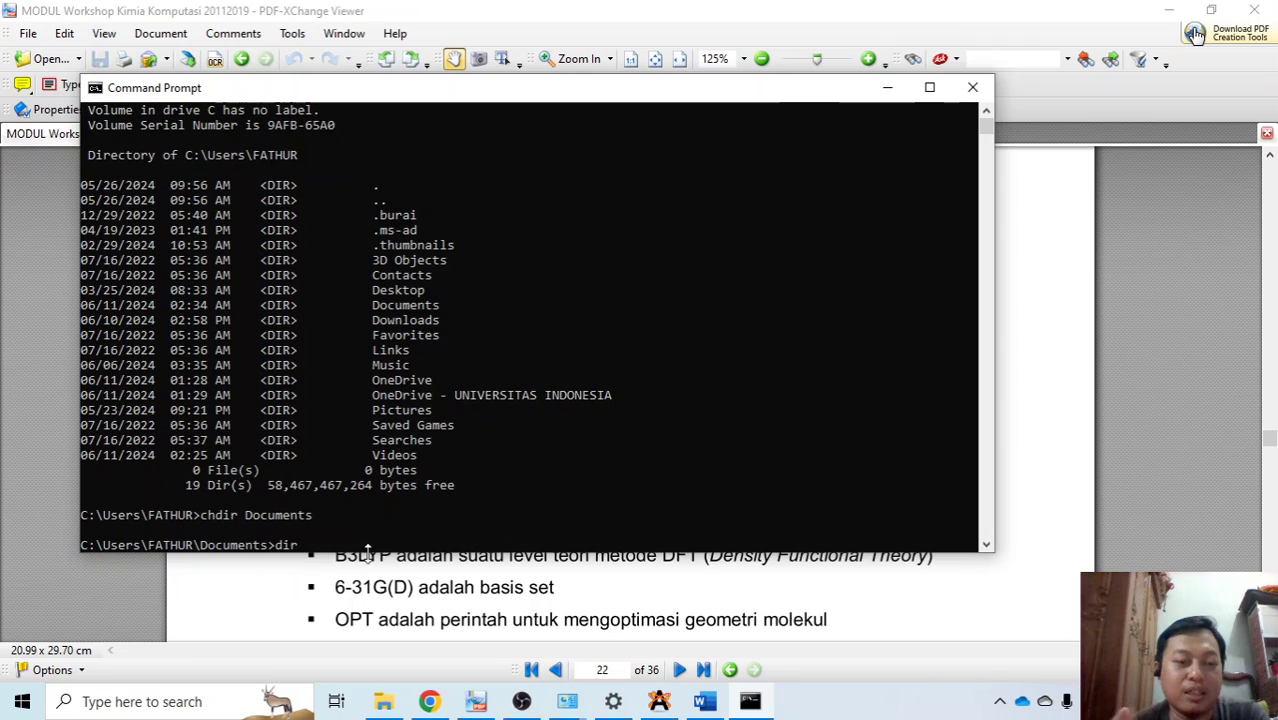
key("Return")
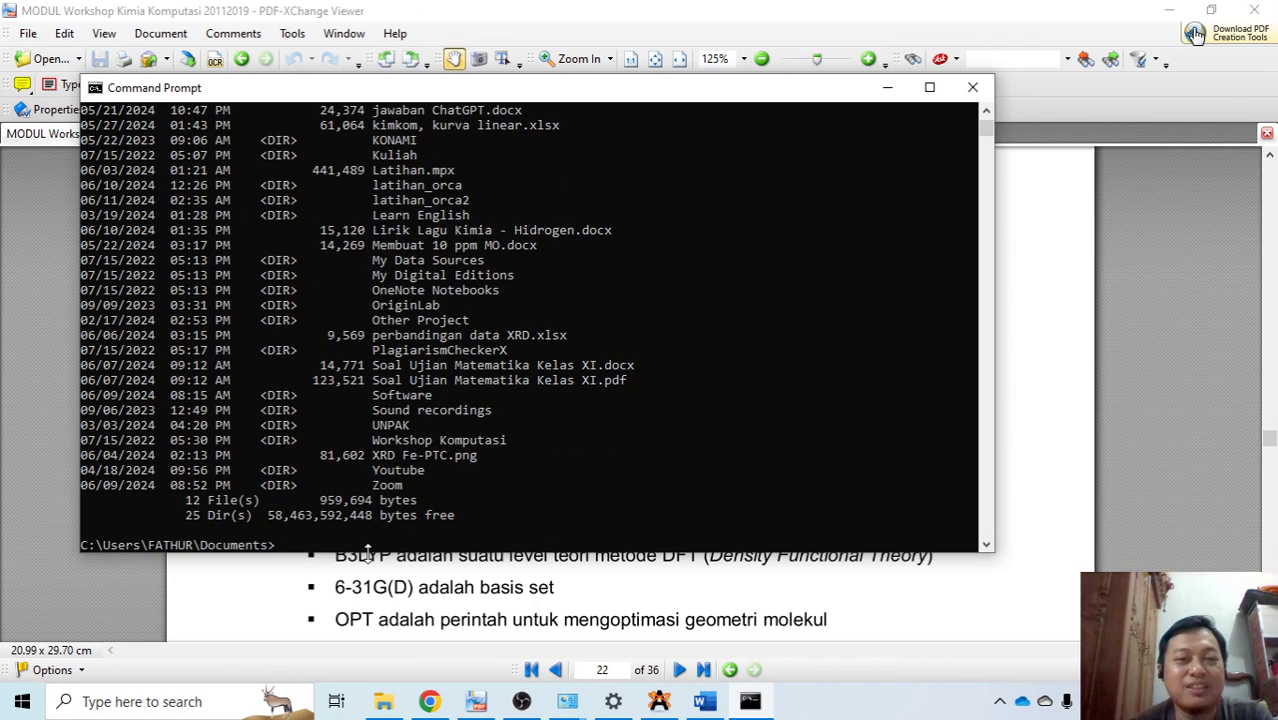
scroll(393, 450, "up", 2)
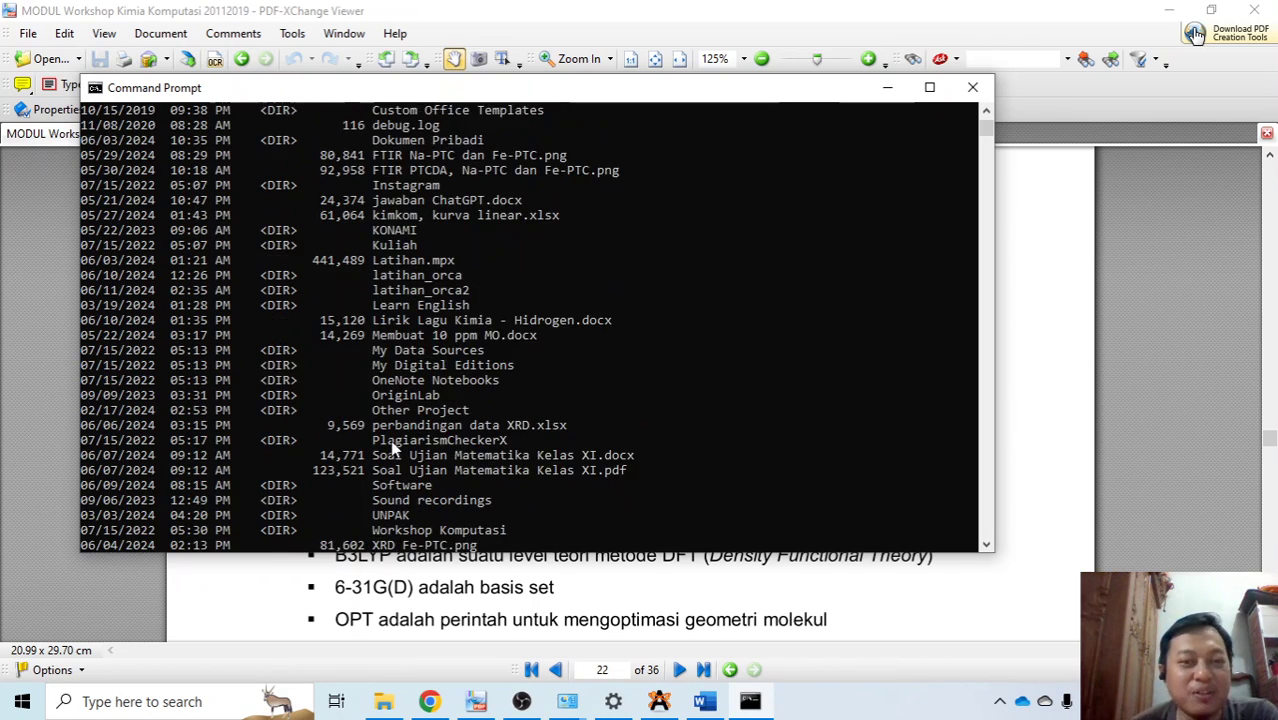
scroll(390, 440, "up", 5)
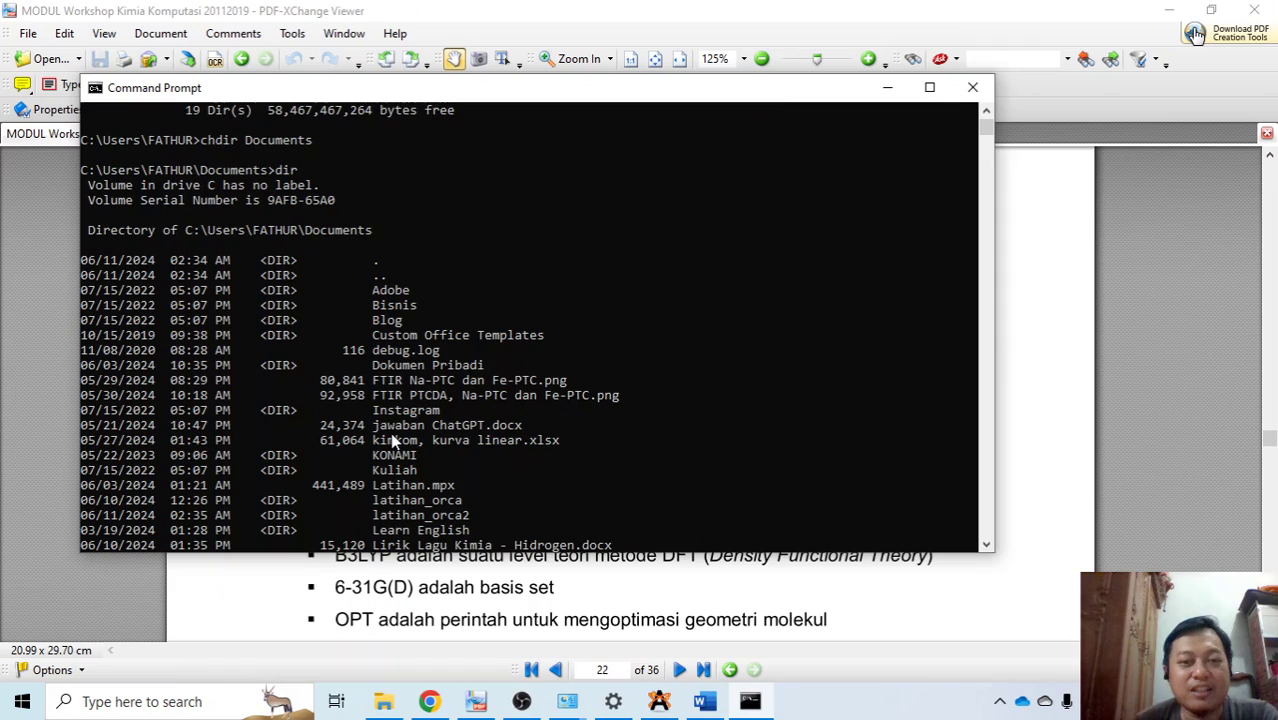
scroll(392, 437, "down", 4)
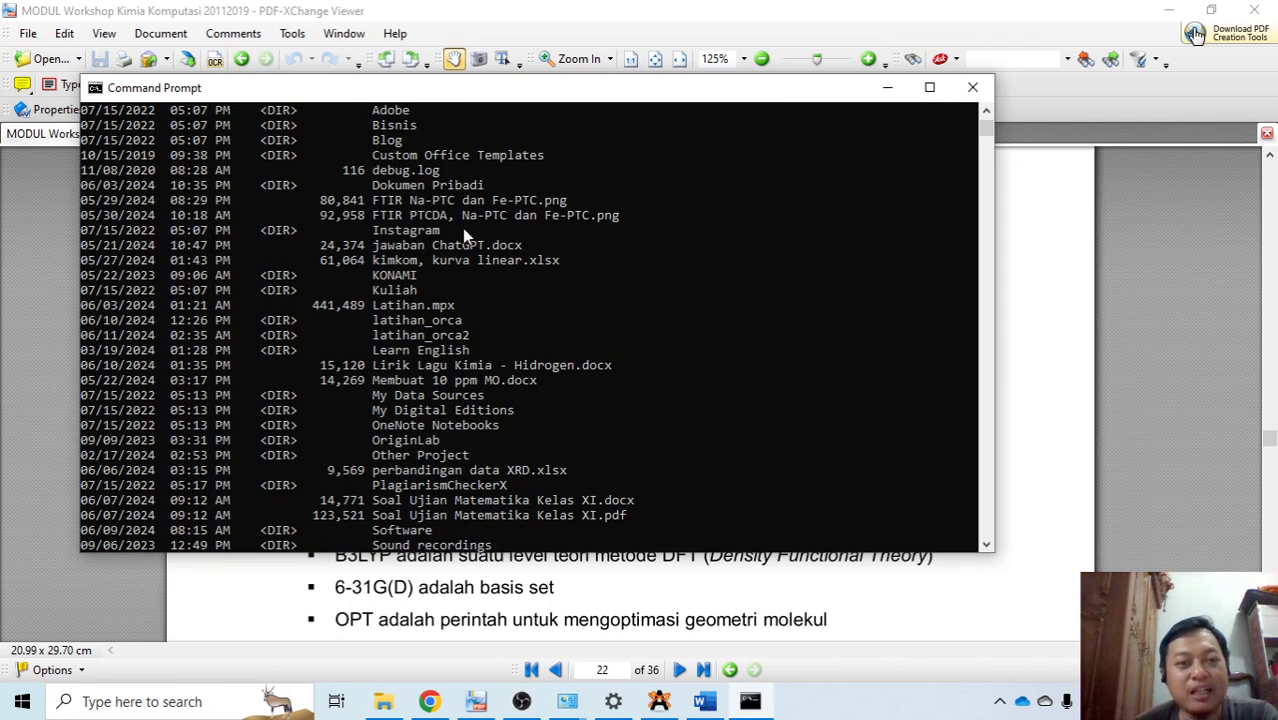
scroll(305, 215, "up", 2)
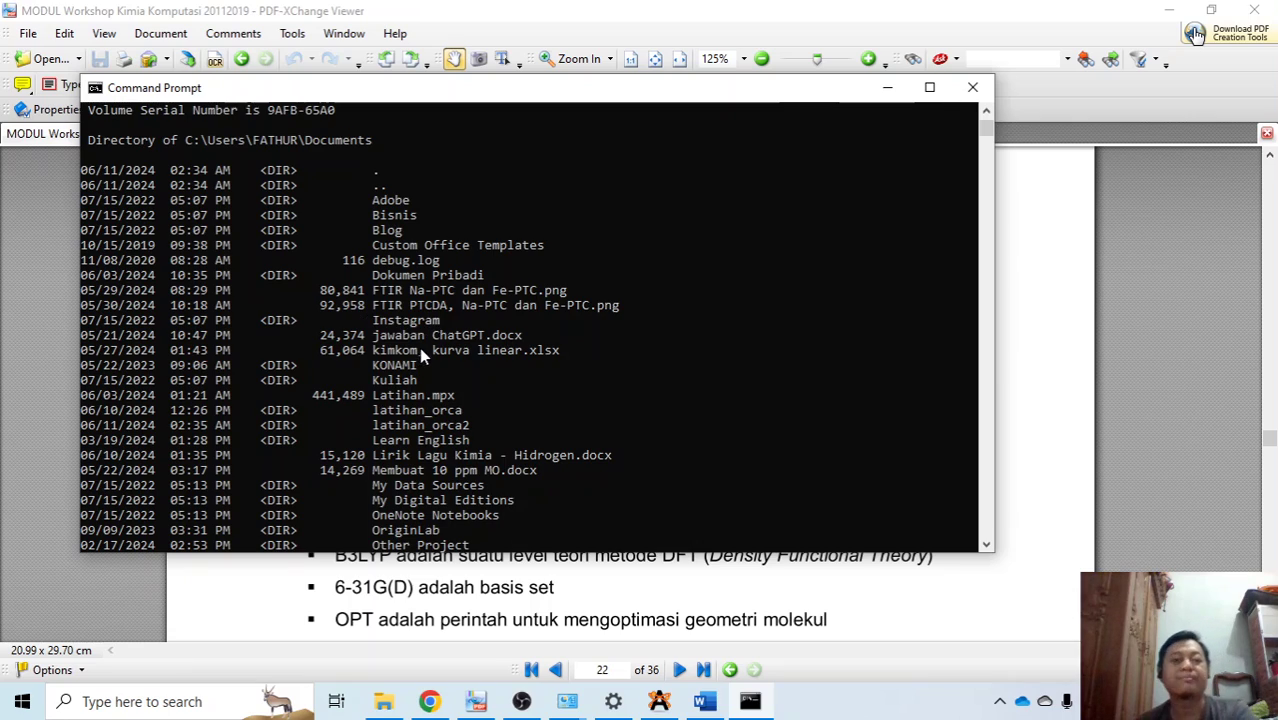
scroll(424, 350, "down", 3)
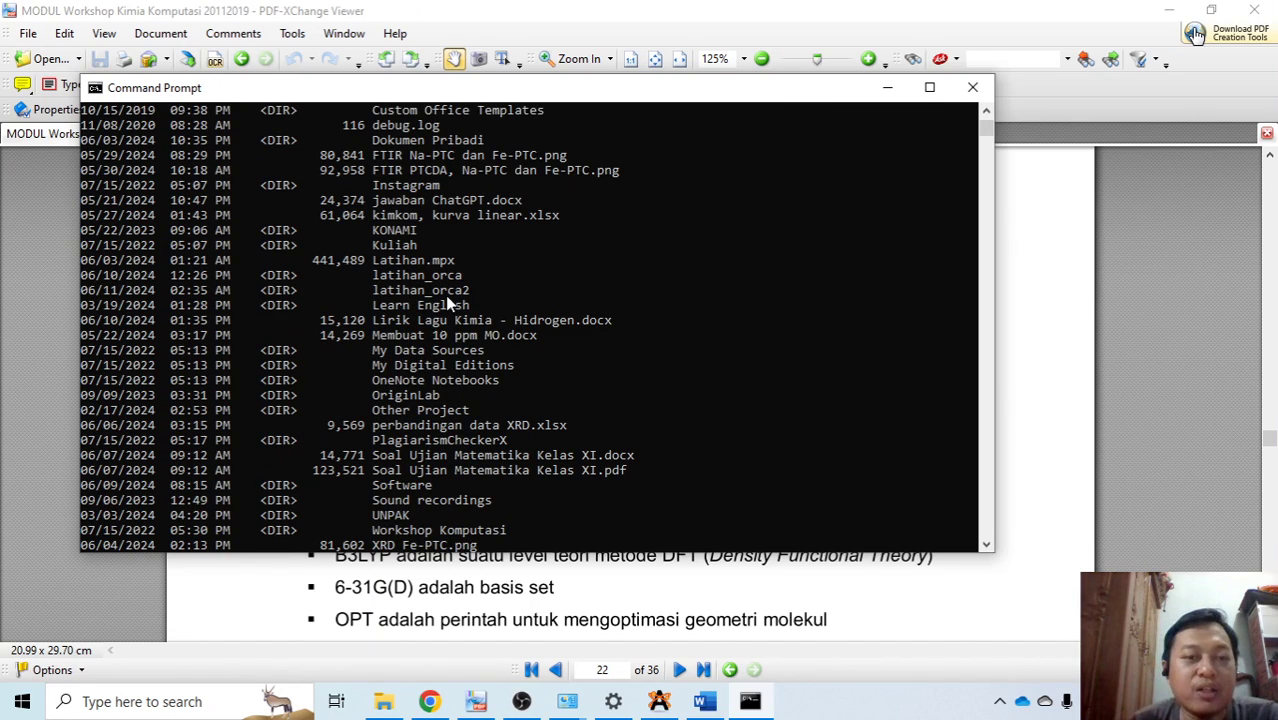
scroll(445, 295, "down", 4)
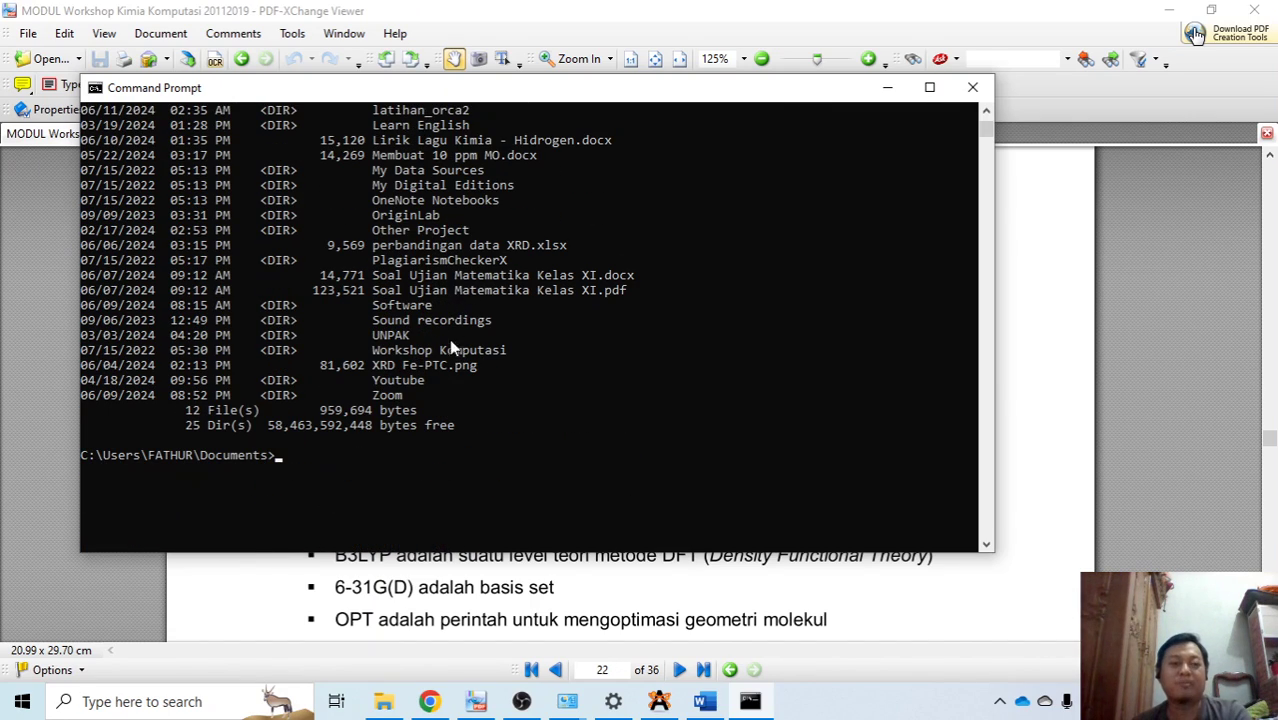
scroll(645, 360, "up", 2)
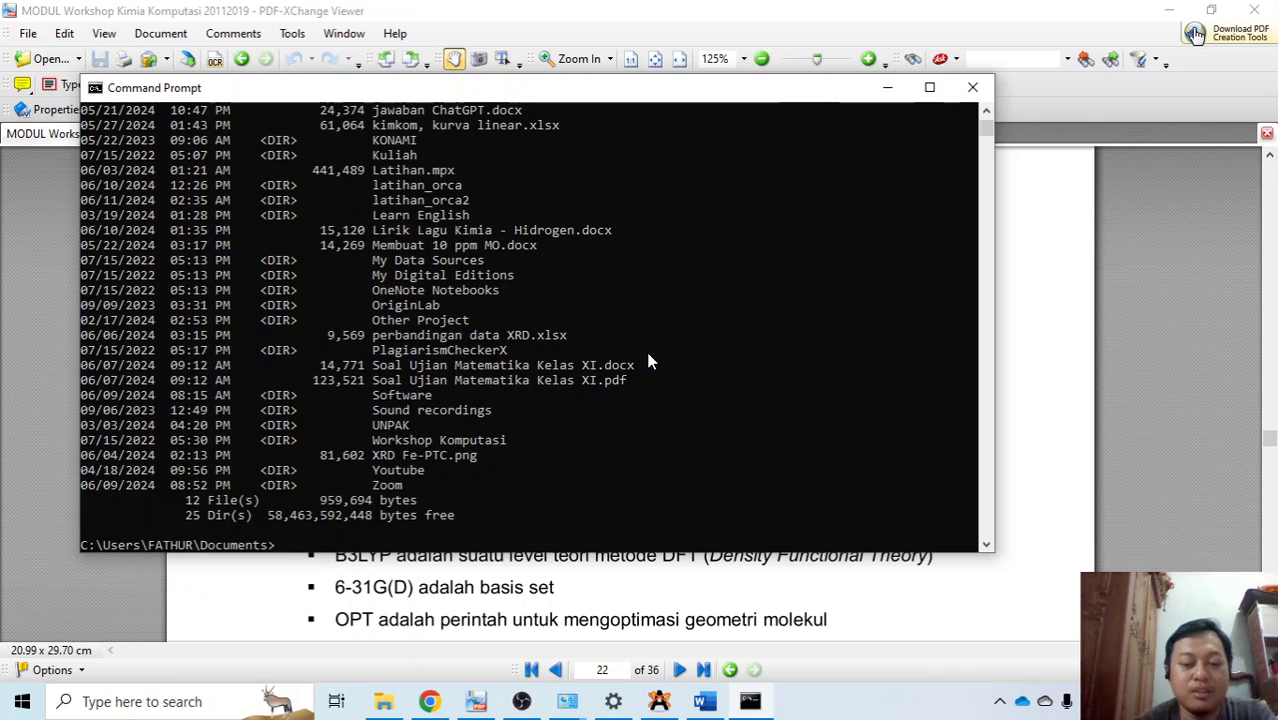
Step: Change the working directory to latihan_orca2 with chdir and list its contents with dir
type("chdir")
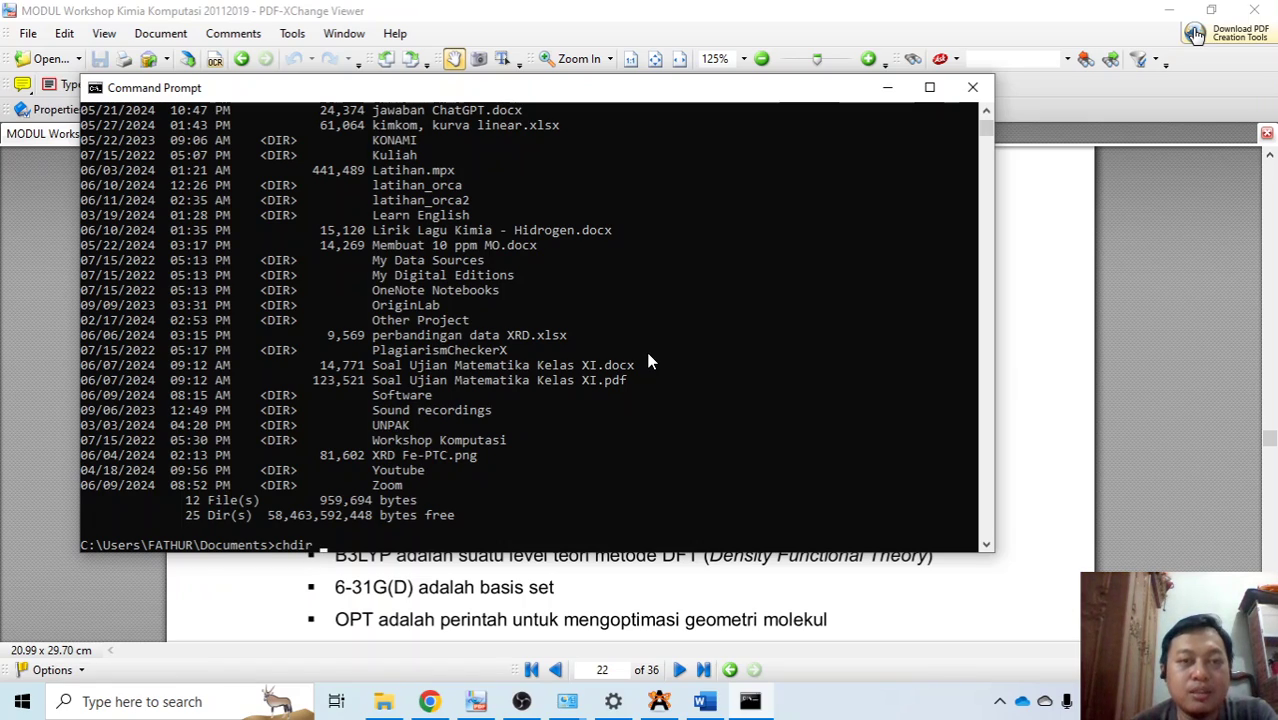
type(" latihan")
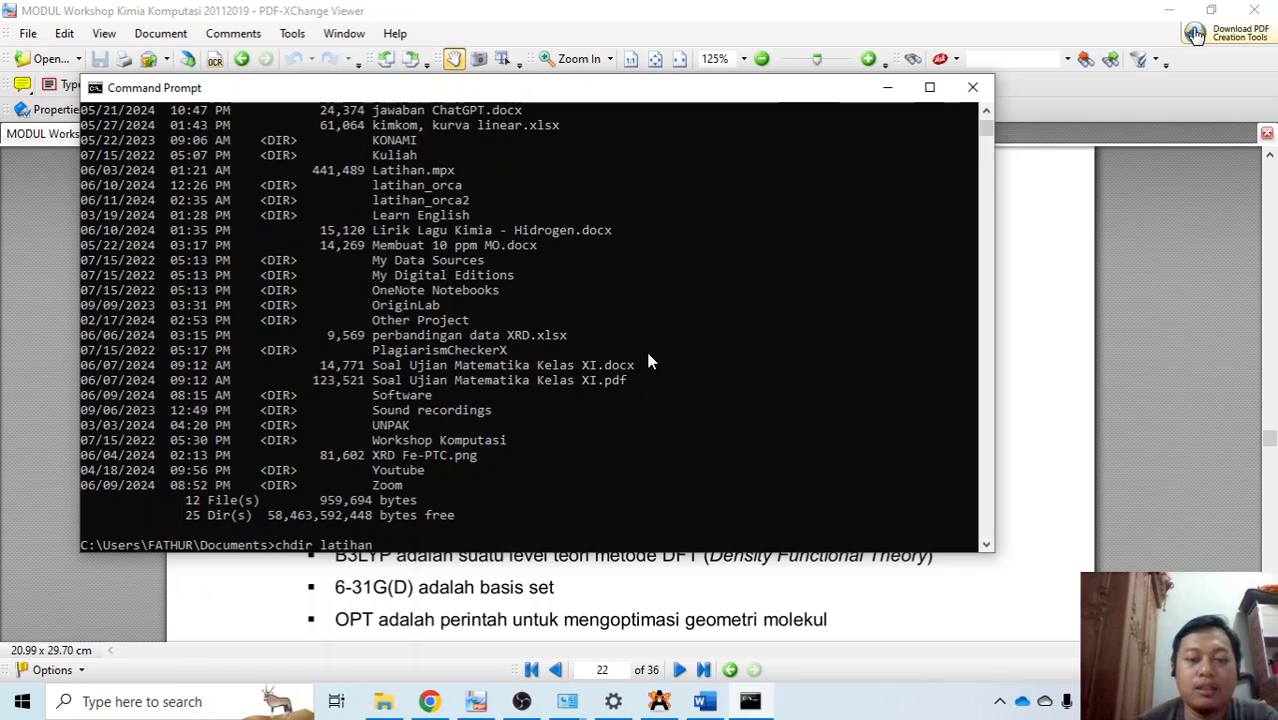
type("_orca2")
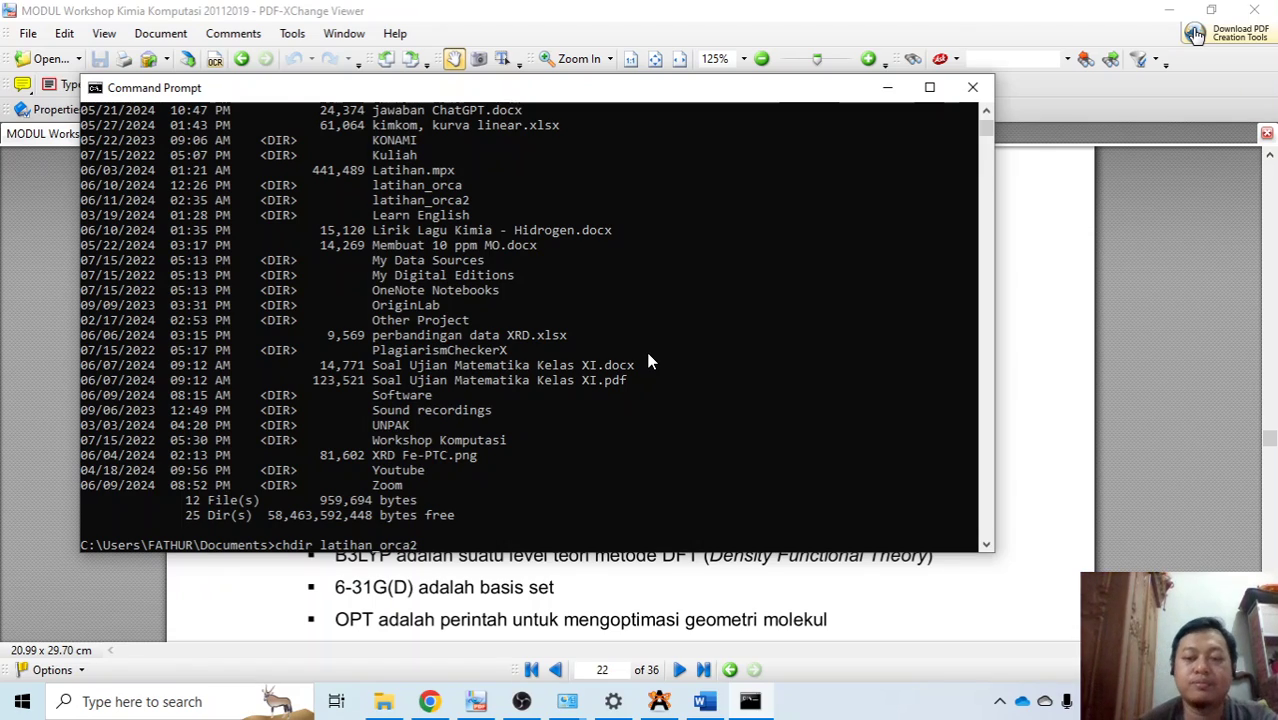
key("Return")
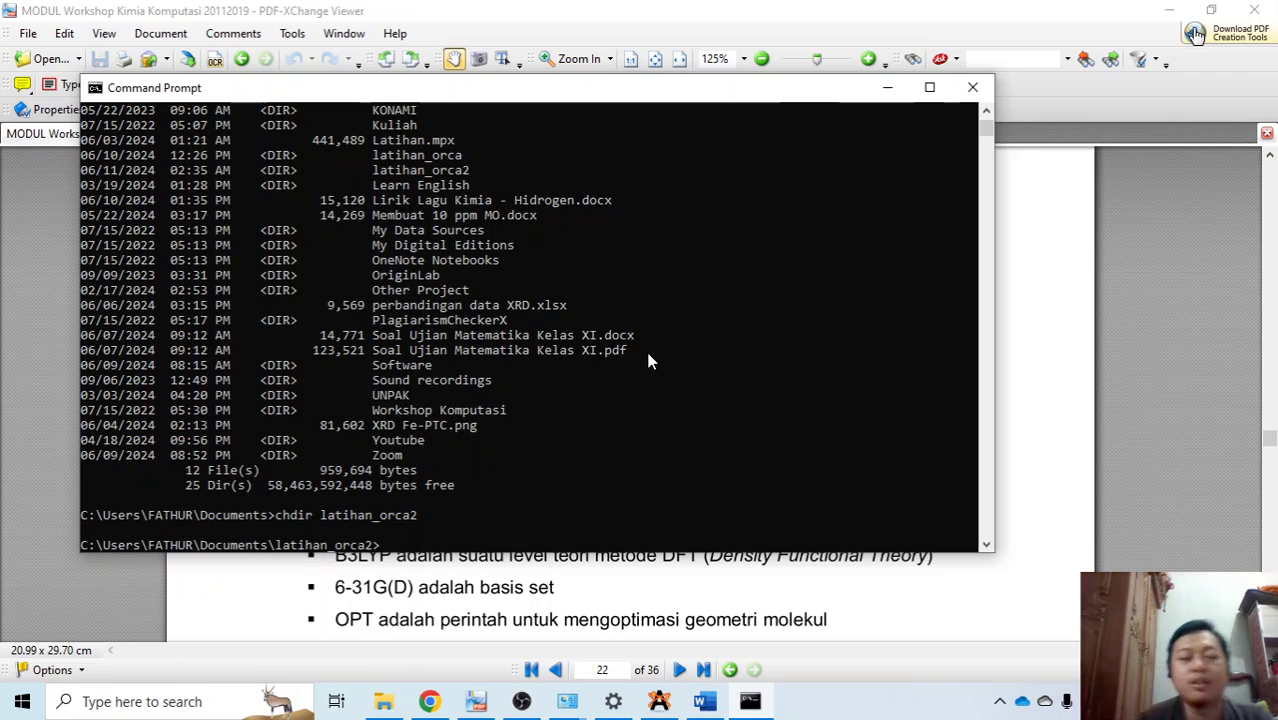
type("dir")
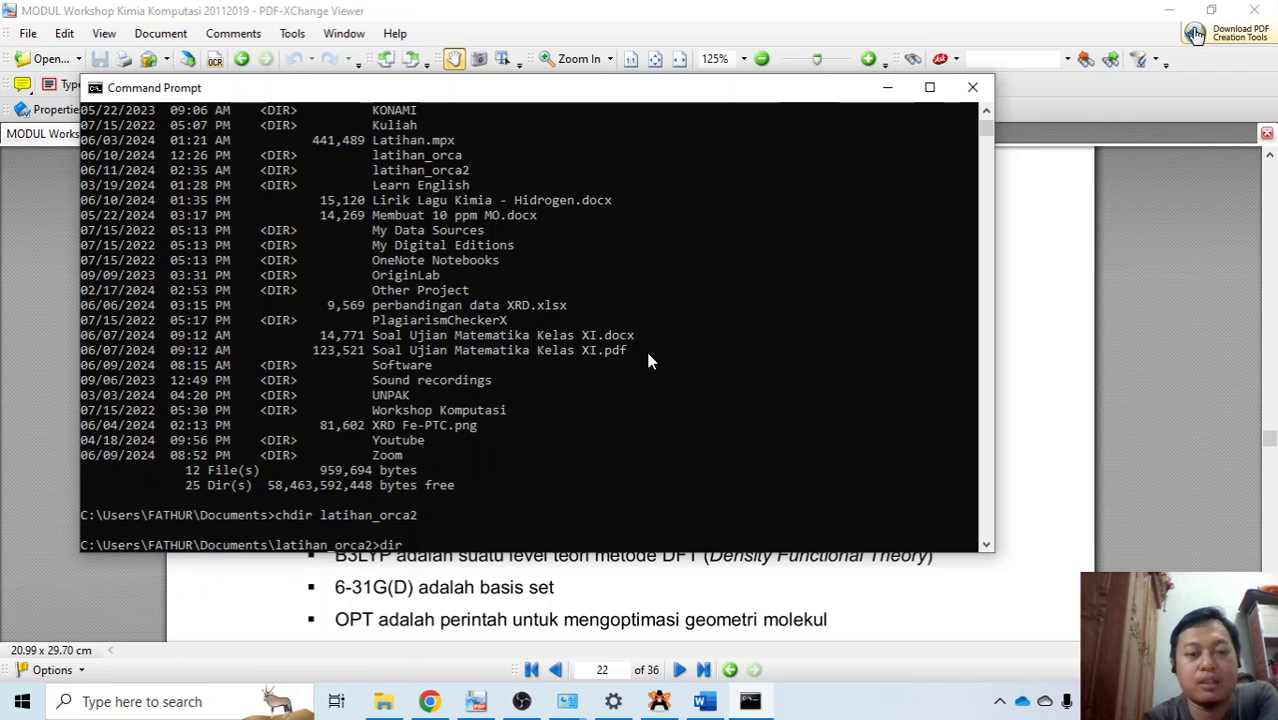
key("Return")
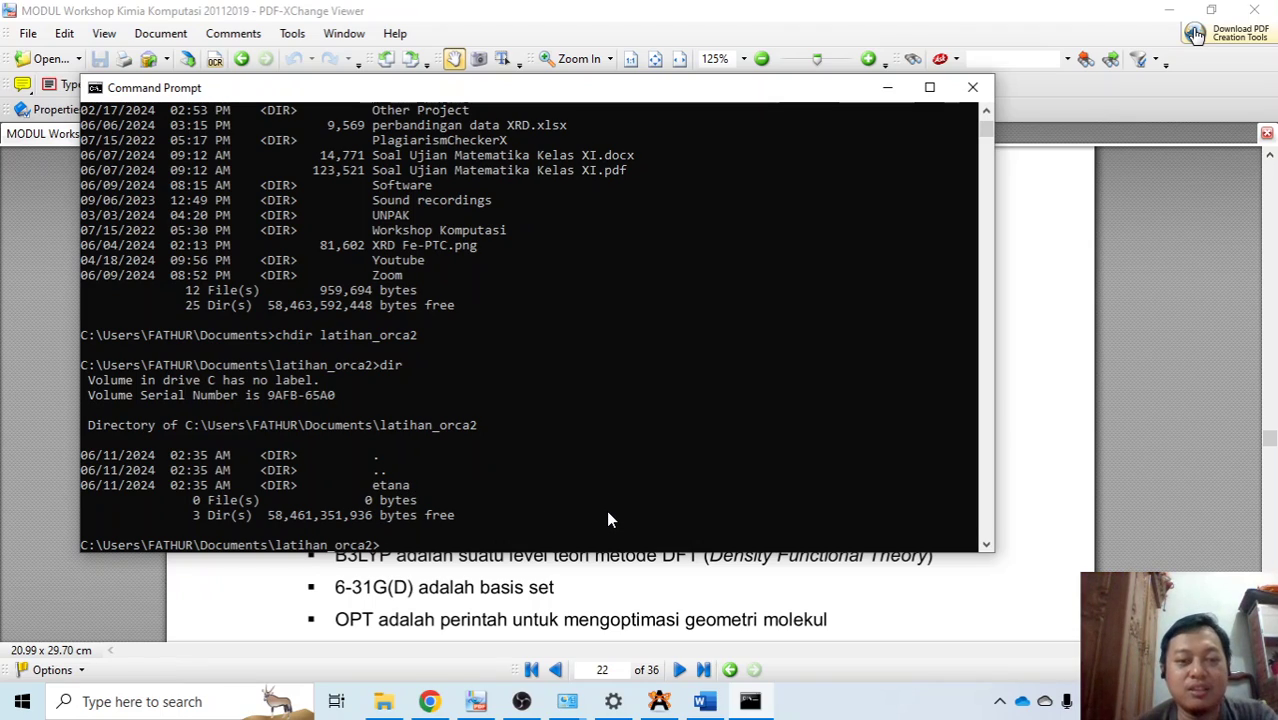
Step: Change the working directory from latihan_orca2 to its etana subfolder with chdir
type("chdir")
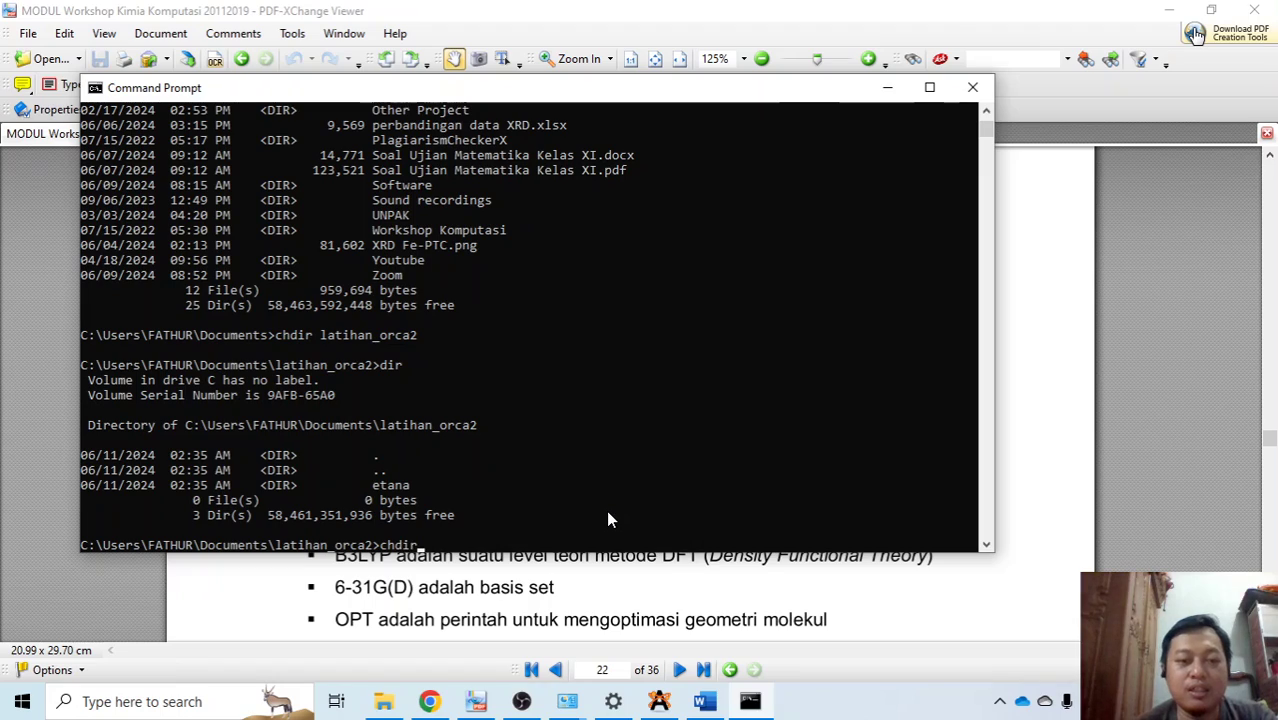
type(" etana")
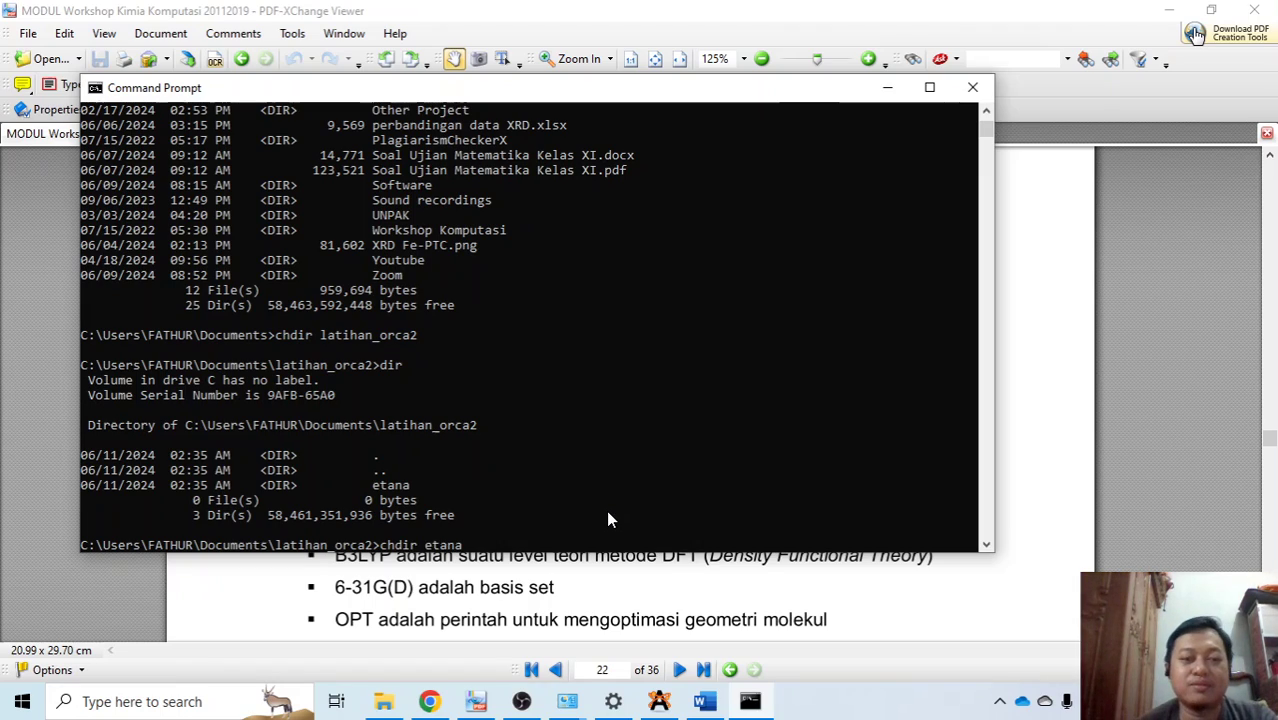
key("Return")
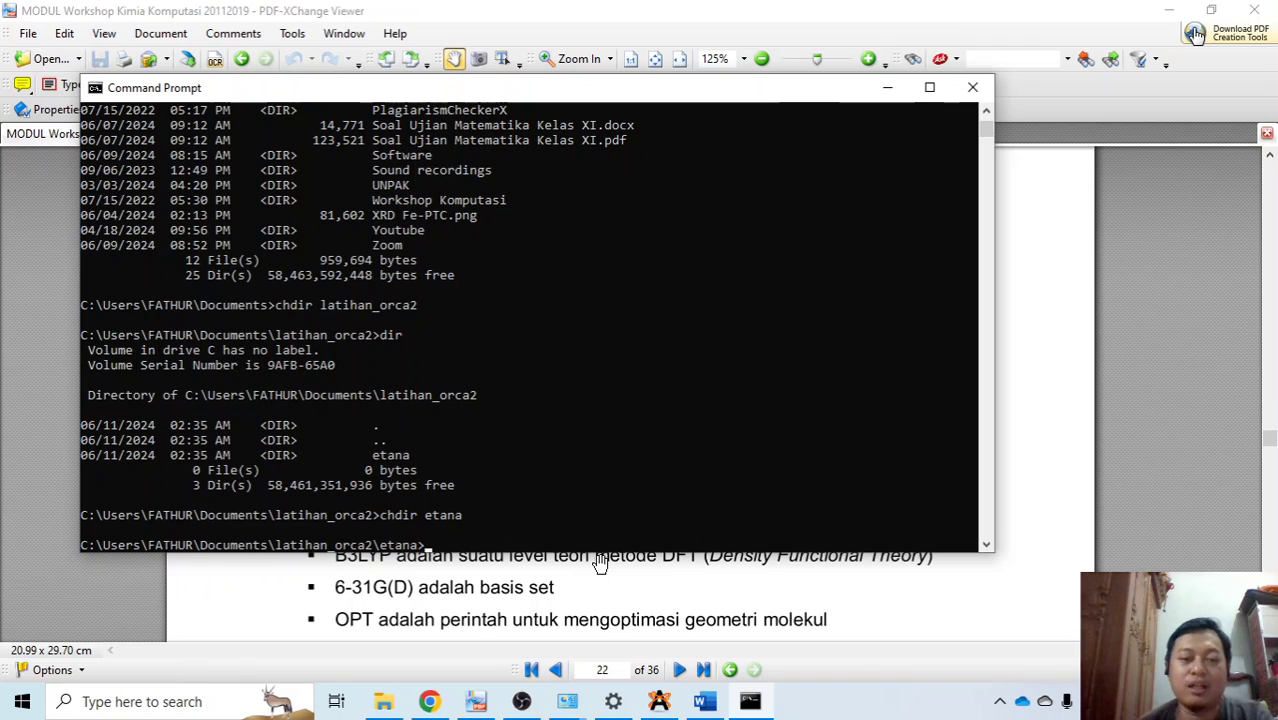
Step: Switch to the workshop module PDF and look up the instructions for running an input file with Orca
left_click(632, 569)
scroll(666, 498, "down", 3)
scroll(666, 498, "down", 6)
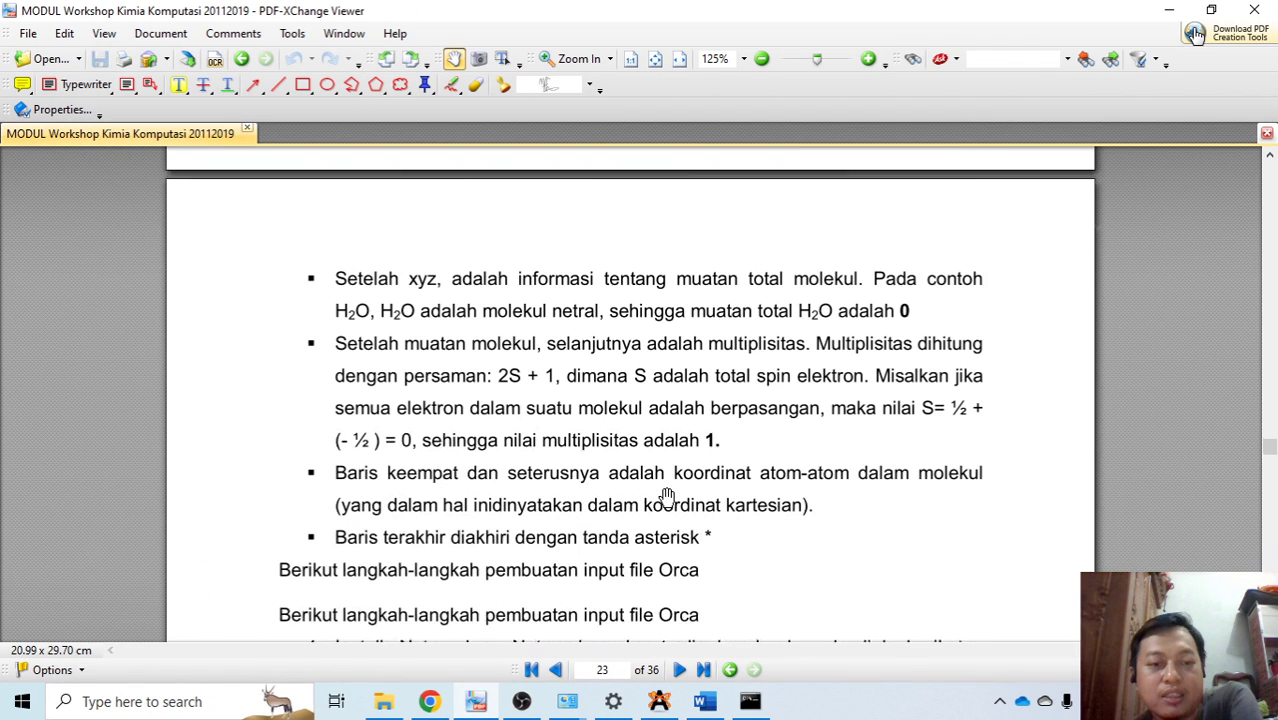
scroll(666, 498, "down", 15)
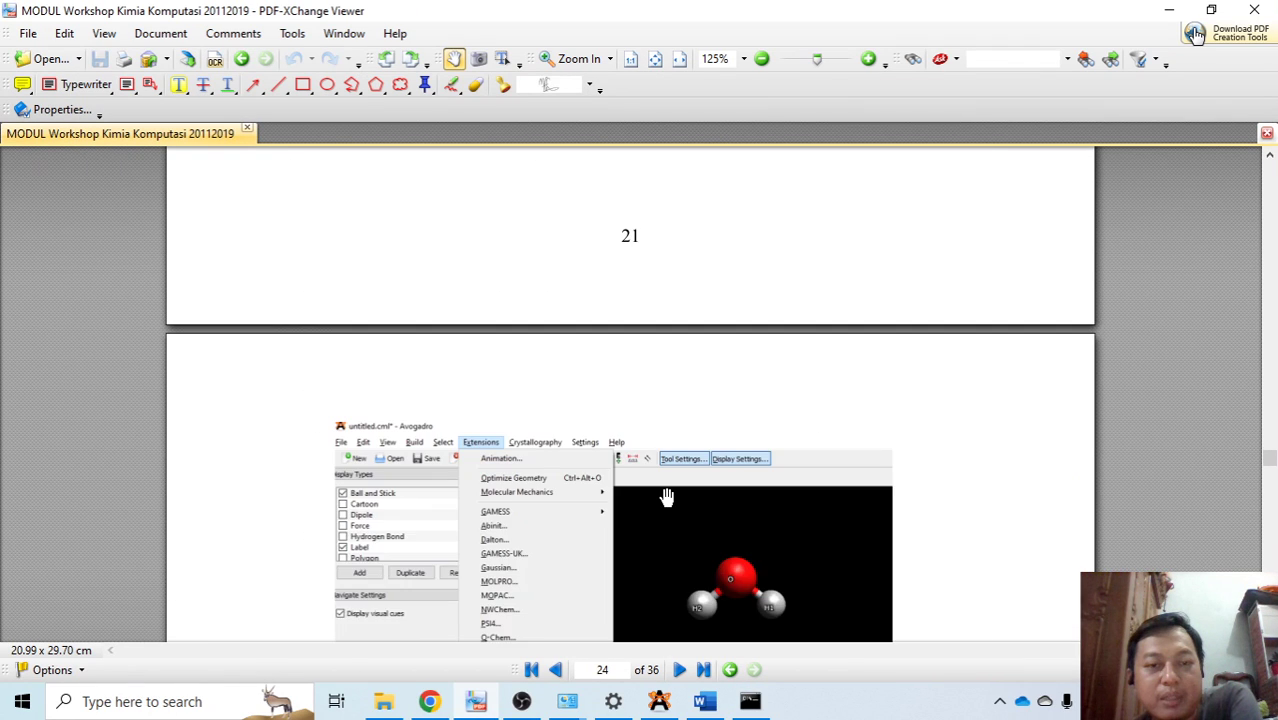
scroll(666, 498, "down", 15)
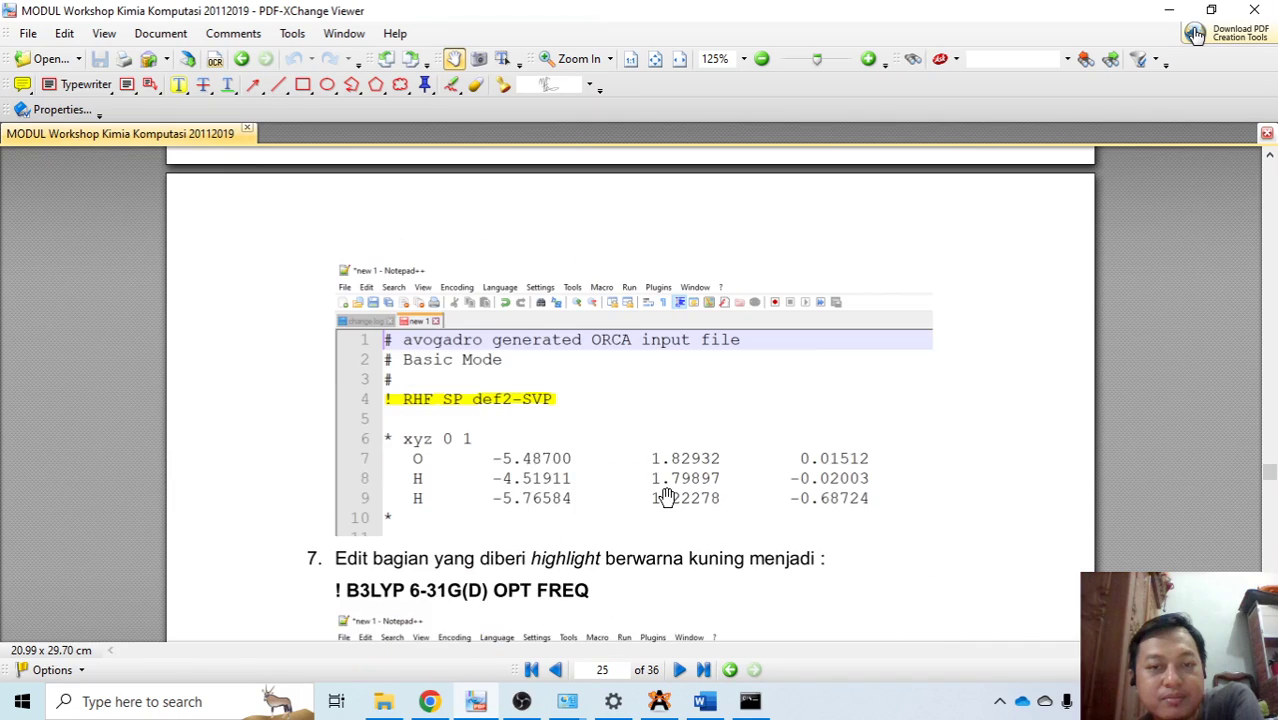
scroll(666, 498, "down", 12)
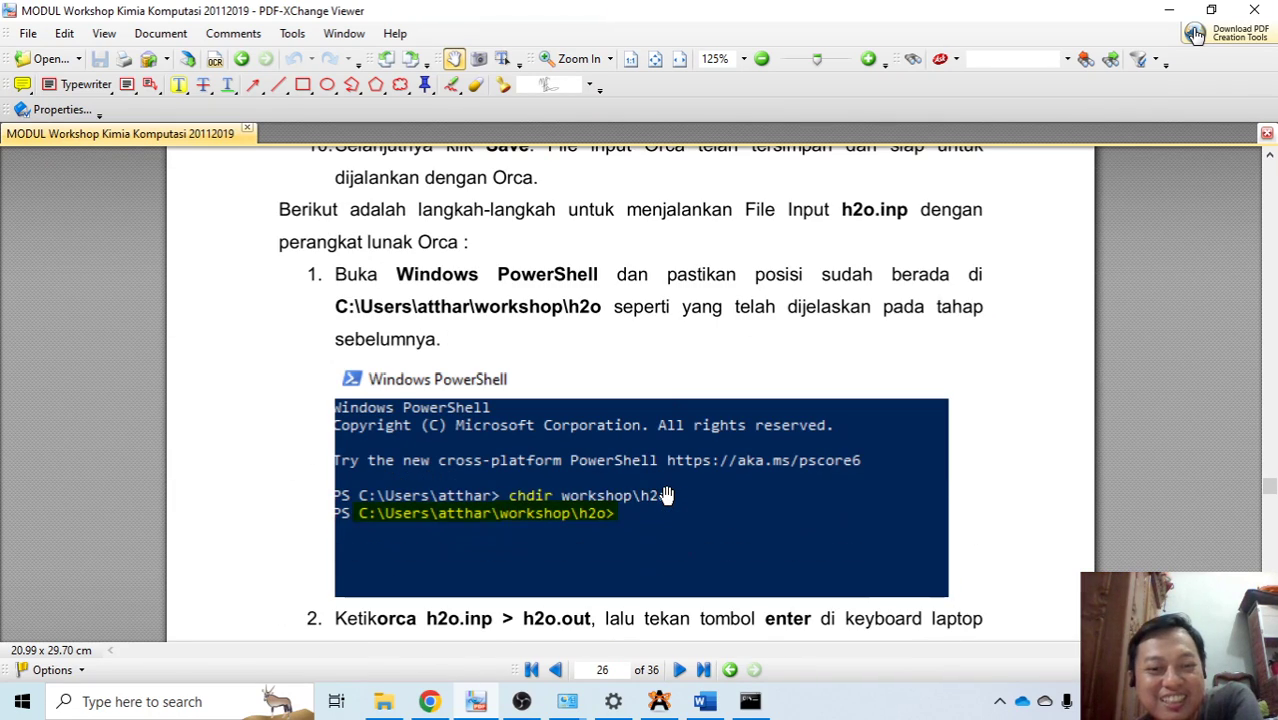
scroll(667, 496, "down", 3)
scroll(667, 496, "down", 3)
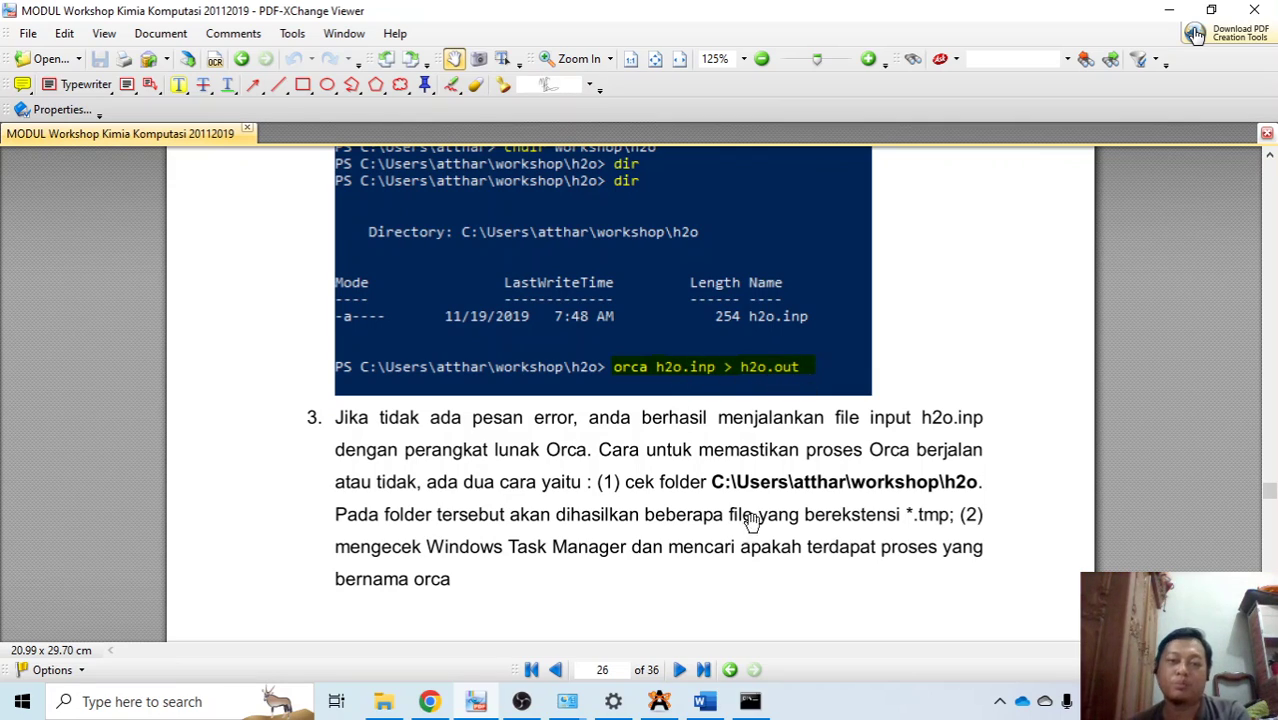
Step: Return to Command Prompt and run the Orca calculation with the command orca etana.inp > etana.out
left_click(750, 701)
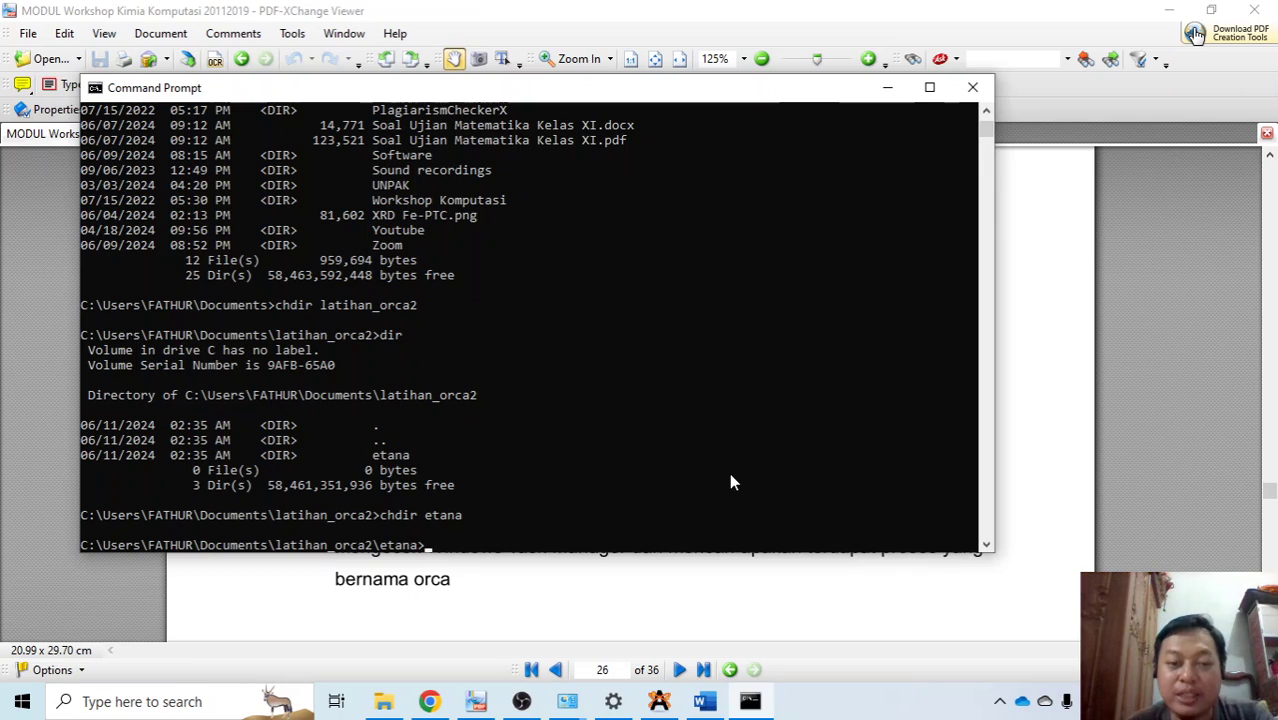
type("or")
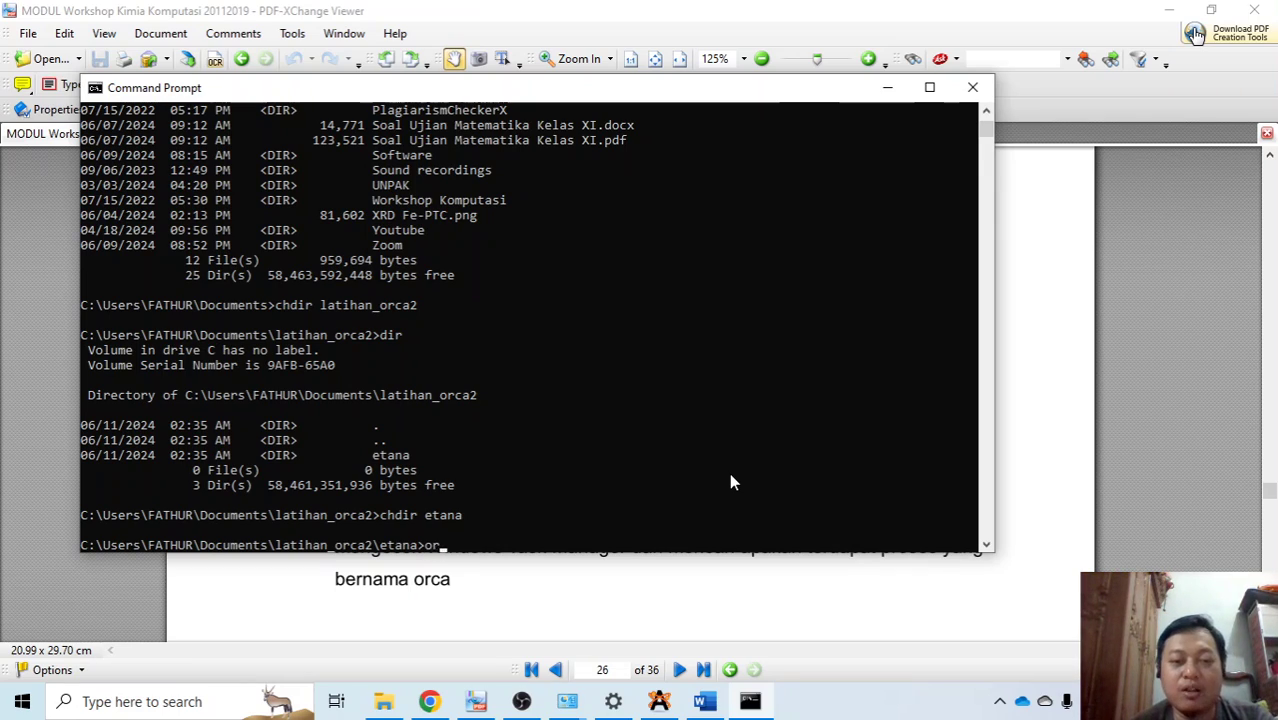
type("ca")
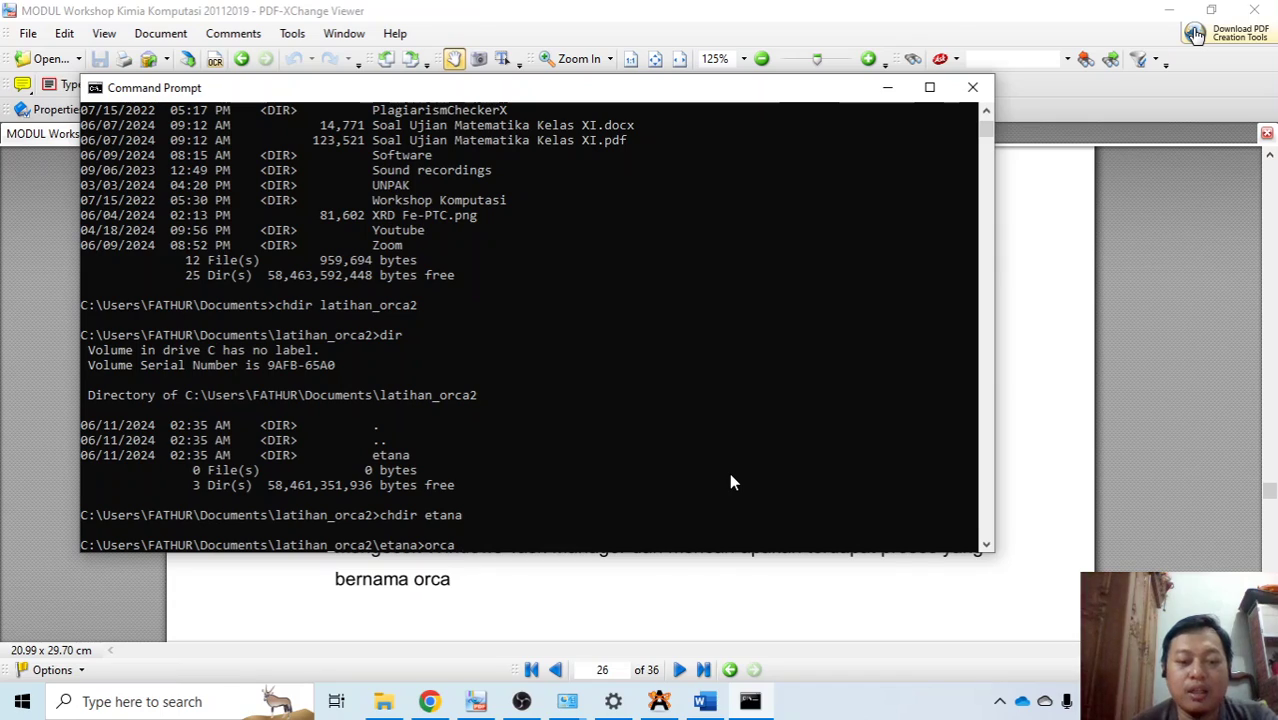
type(" etana.i")
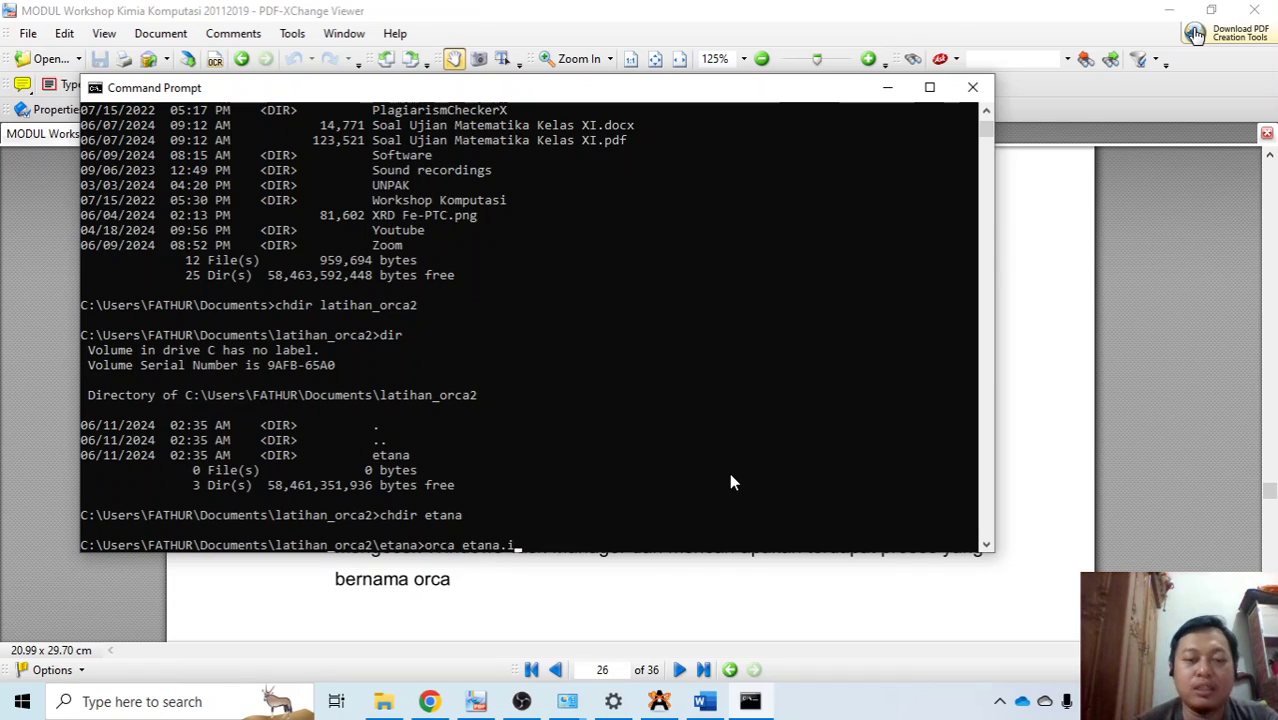
type("np > ")
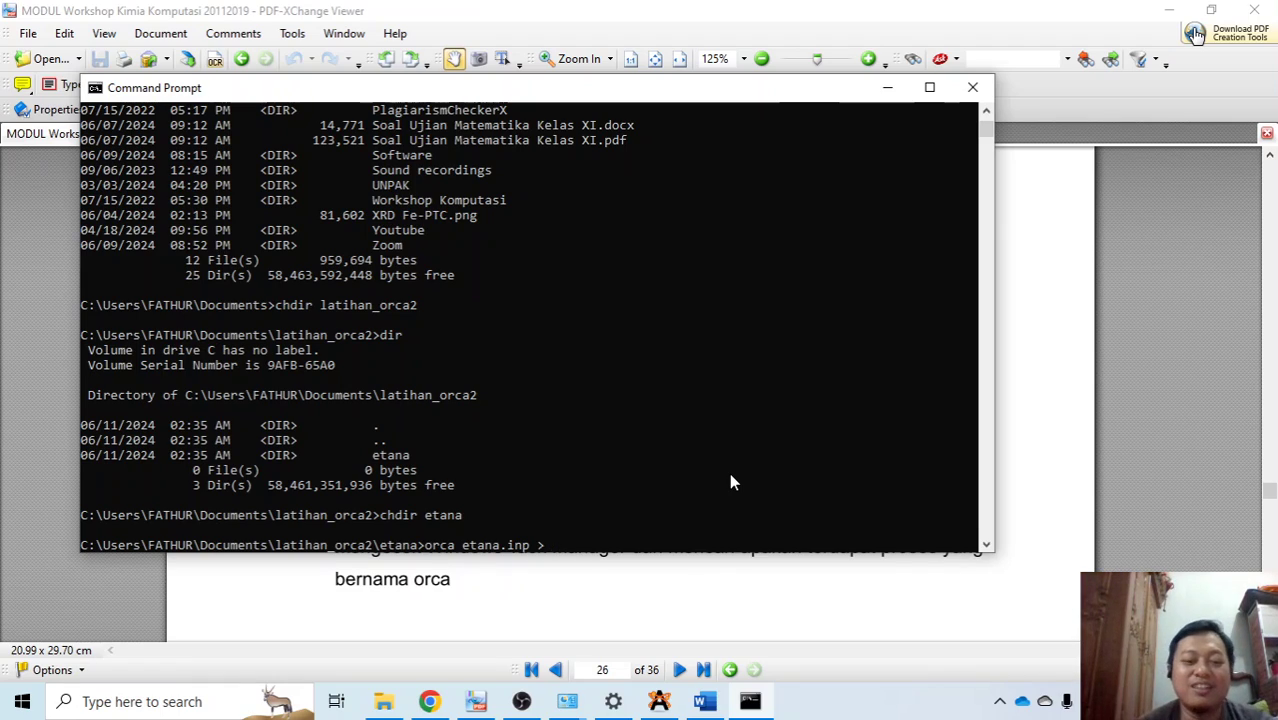
type("etana.out")
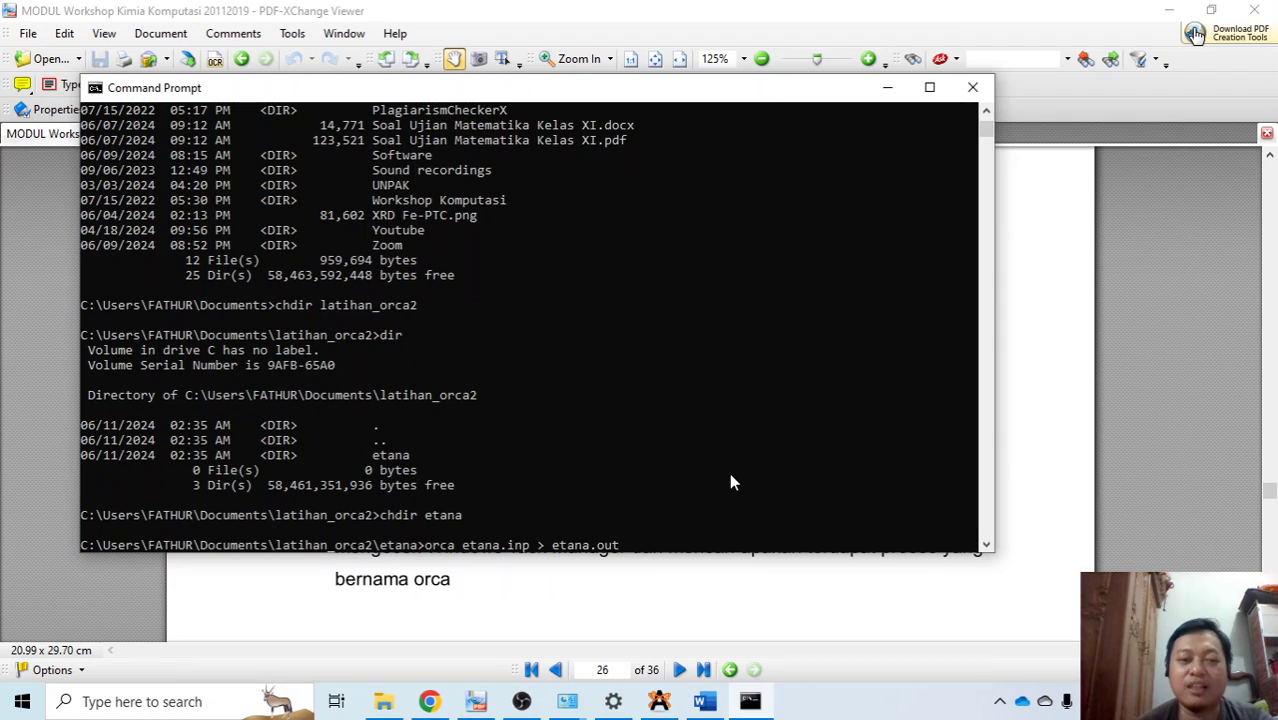
key("Return")
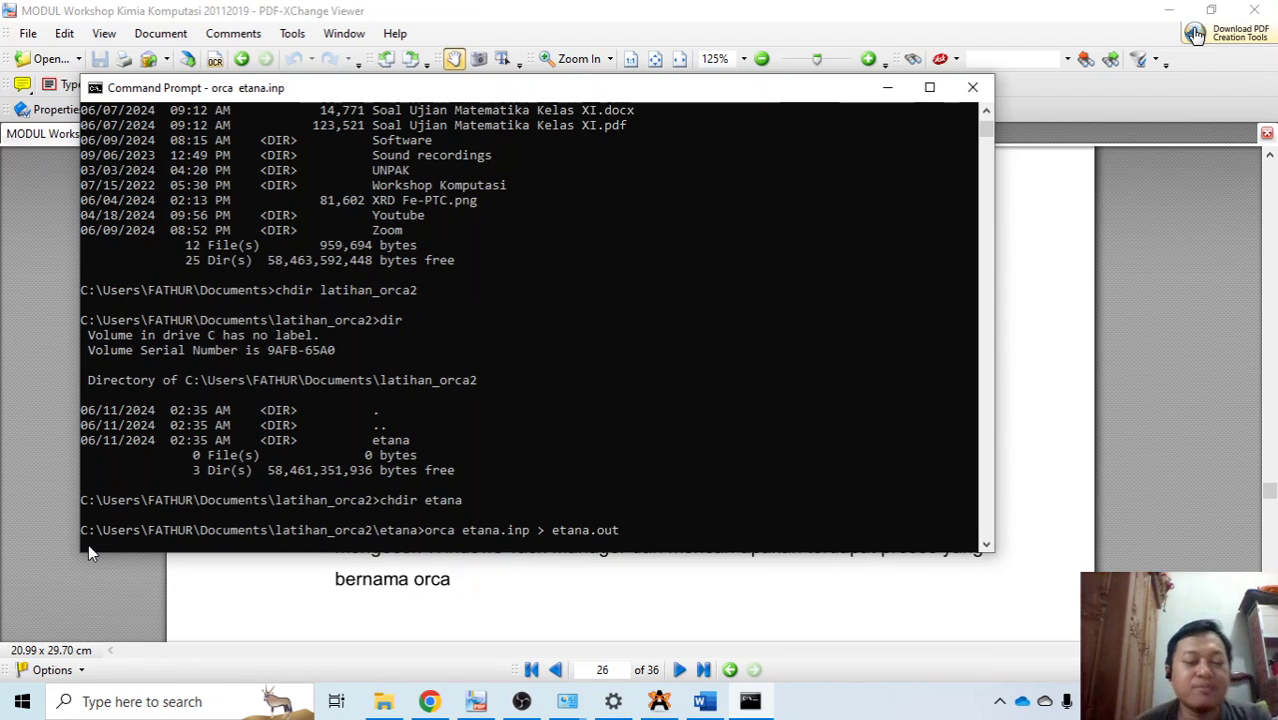
Step: Switch to File Explorer and open the etana folder in Documents\latihan_orca2 to examine the files the calculation generates
left_click(389, 703)
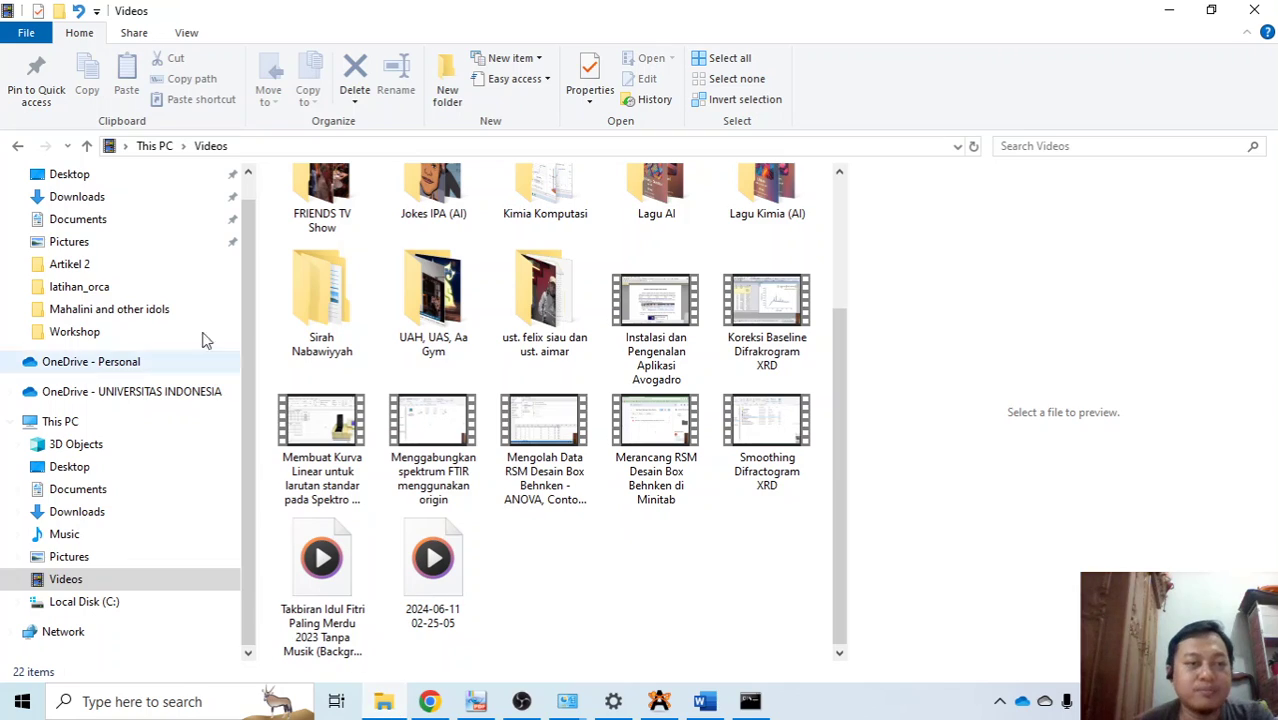
left_click(127, 290)
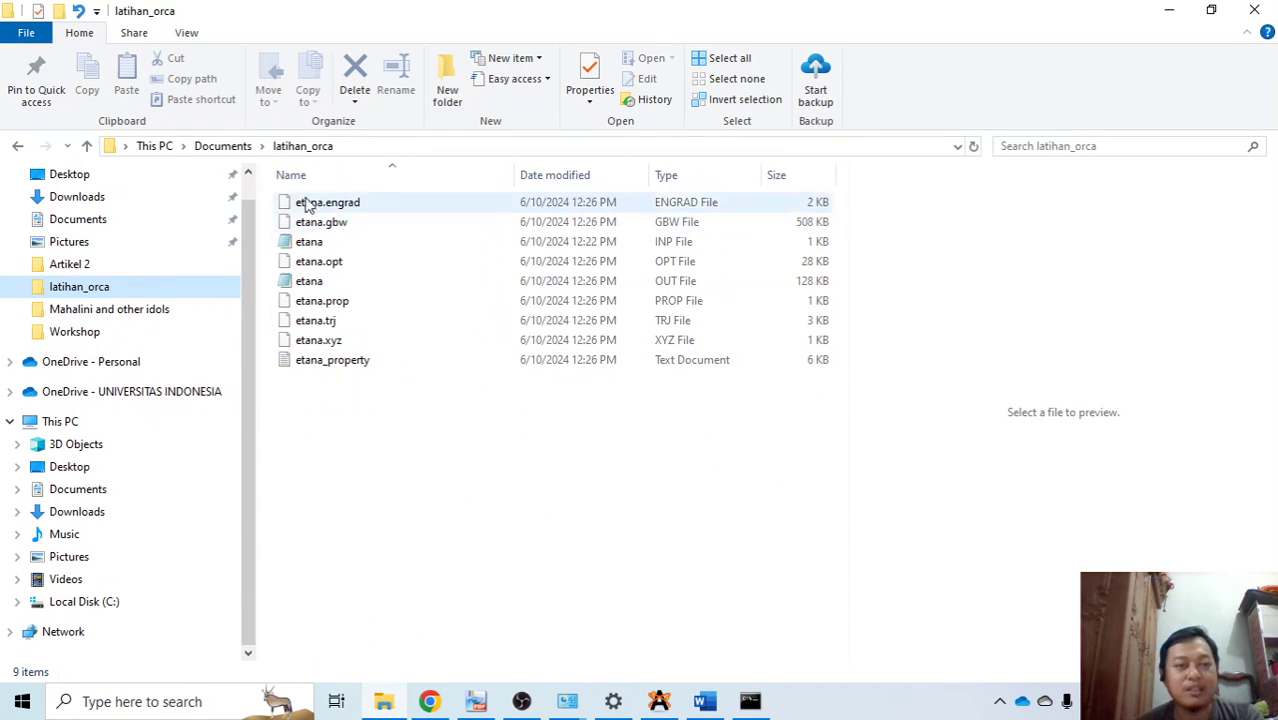
left_click(224, 148)
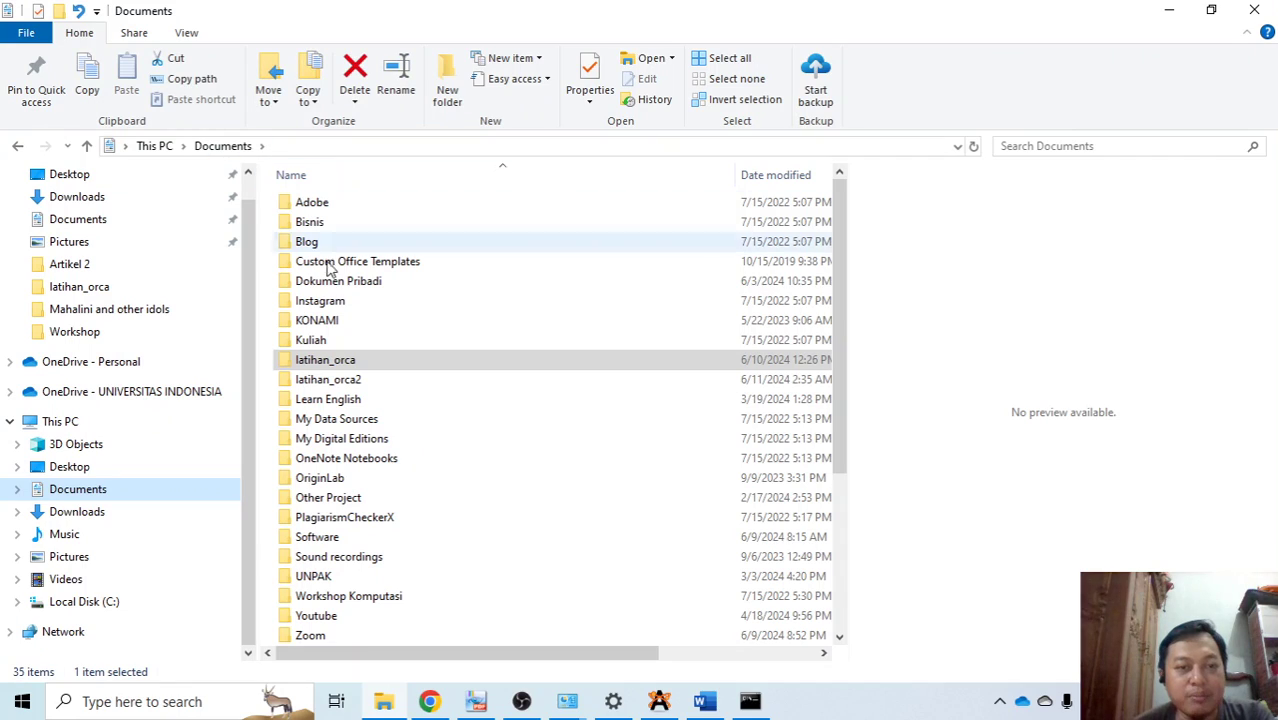
left_click(360, 384)
double_click(362, 390)
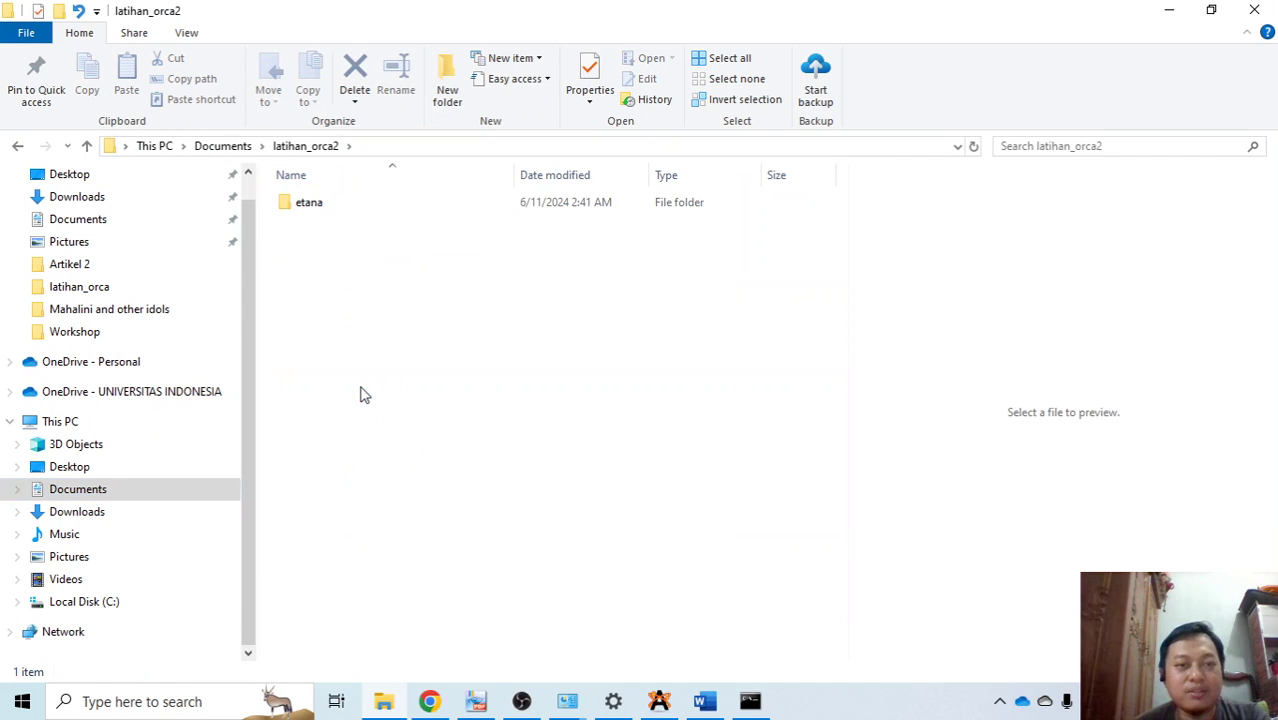
double_click(318, 210)
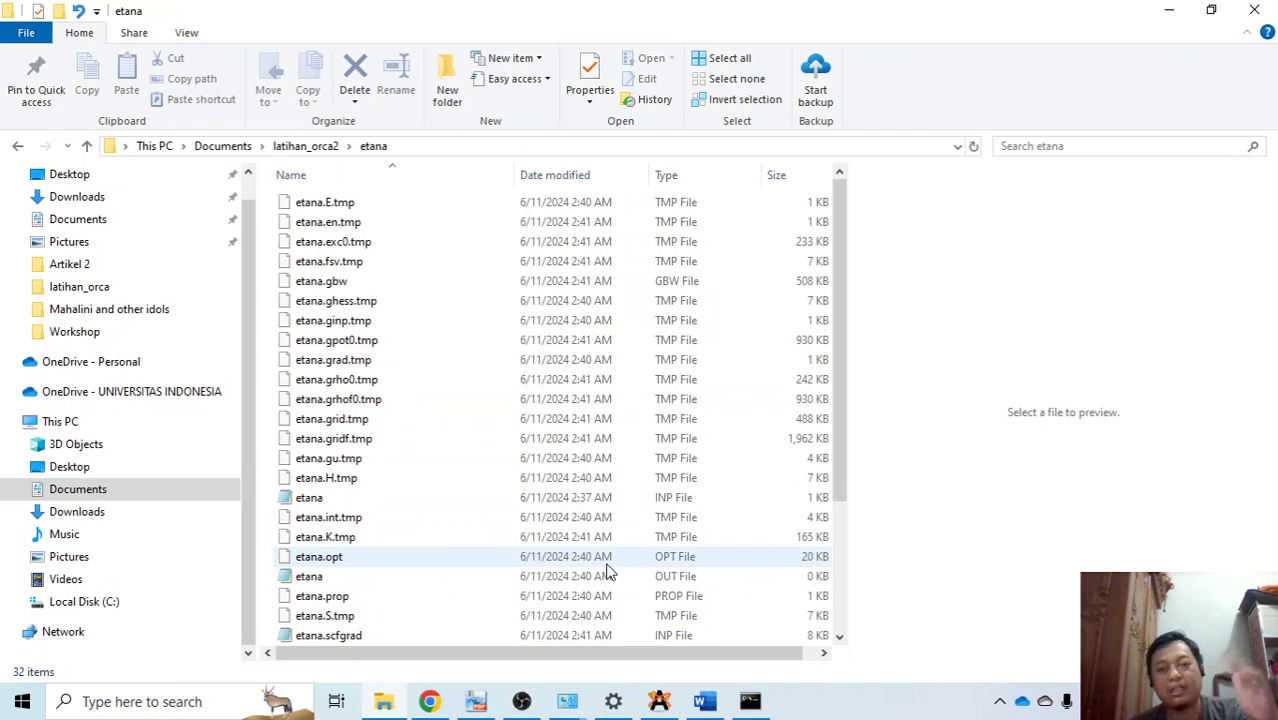
mouse_move(750, 703)
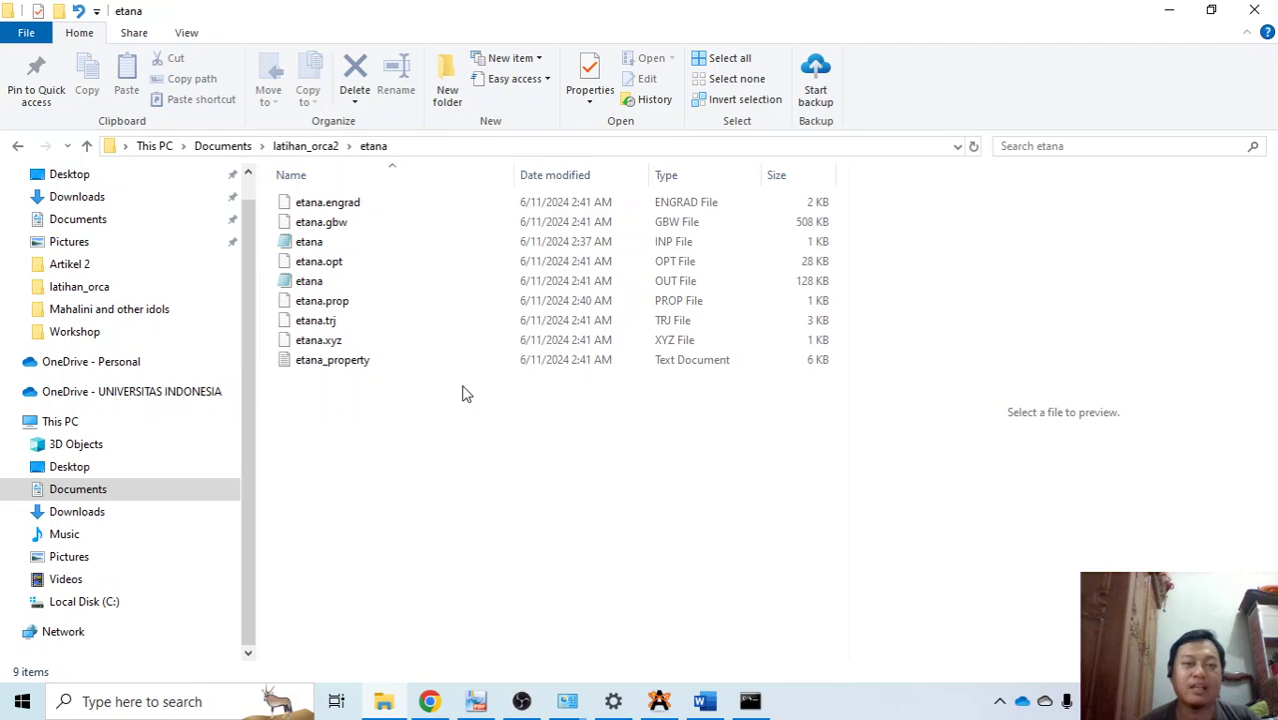
Step: Open the etana OUT file in Notepad, look through the input coordinates and geometry optimization section, and close it
left_click(699, 282)
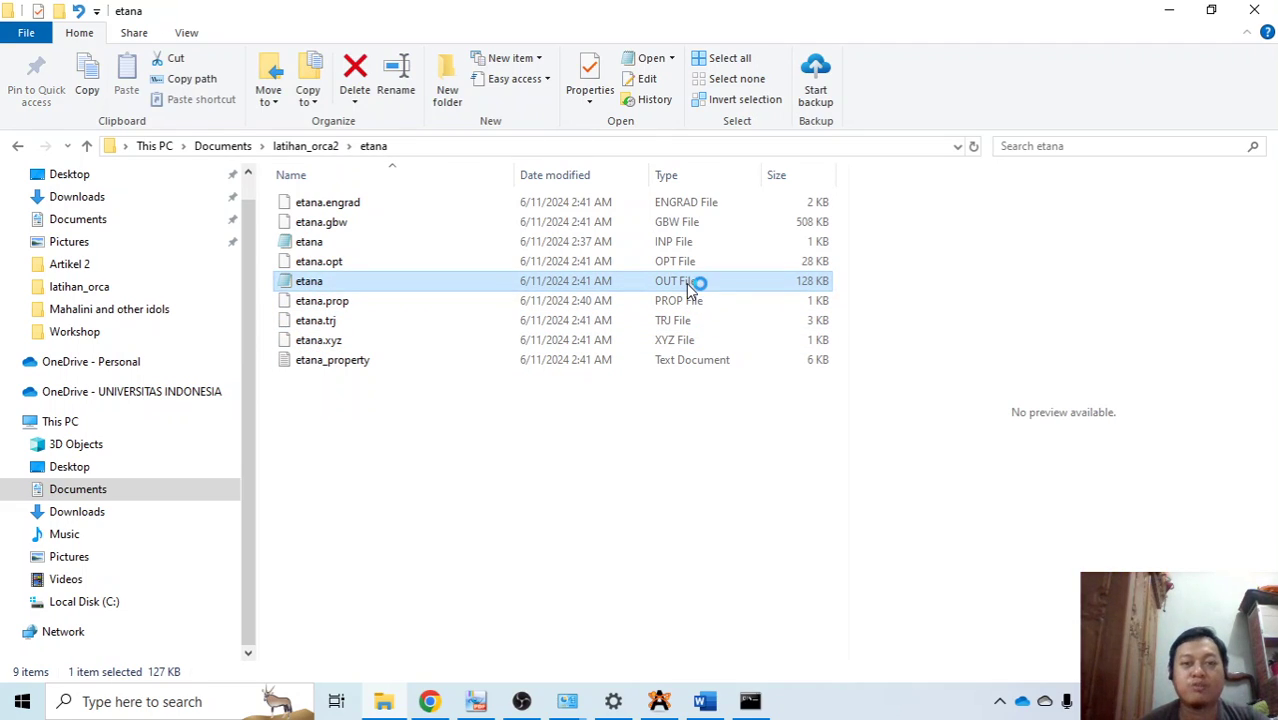
left_click_drag(928, 58, 657, 28)
scroll(806, 290, "down", 20)
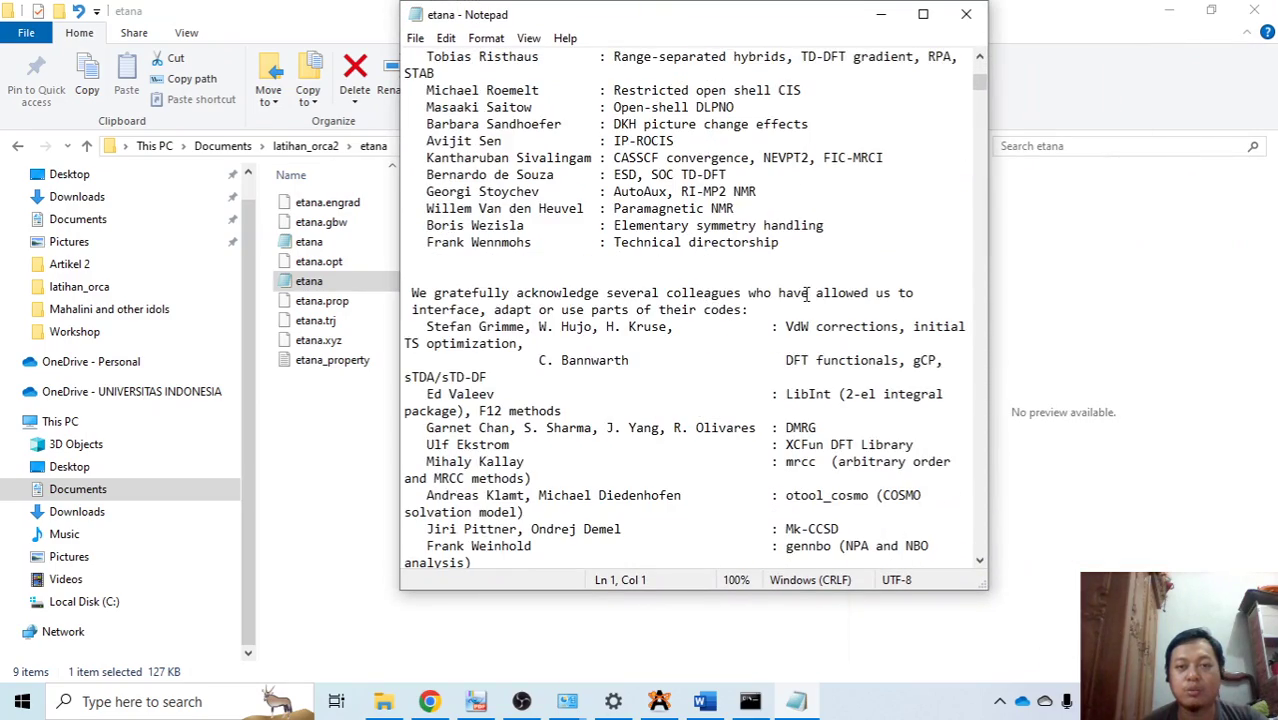
scroll(806, 292, "down", 20)
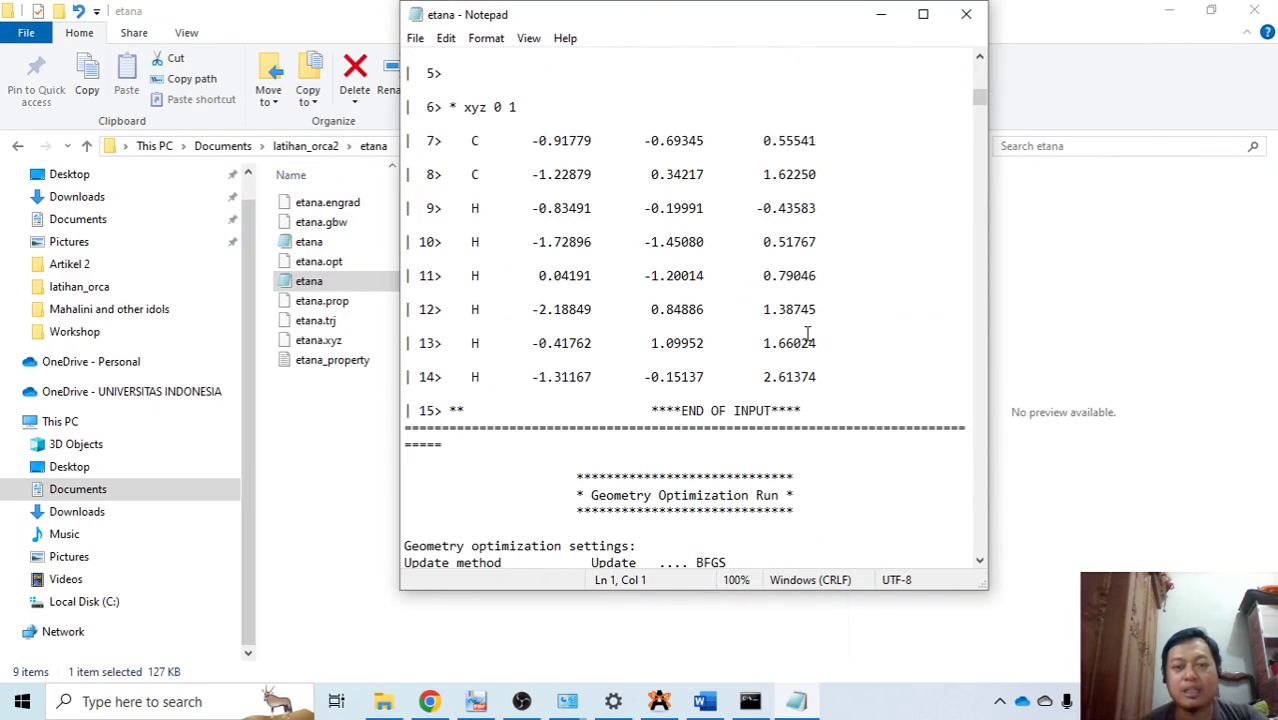
scroll(808, 334, "down", 5)
scroll(807, 335, "up", 5)
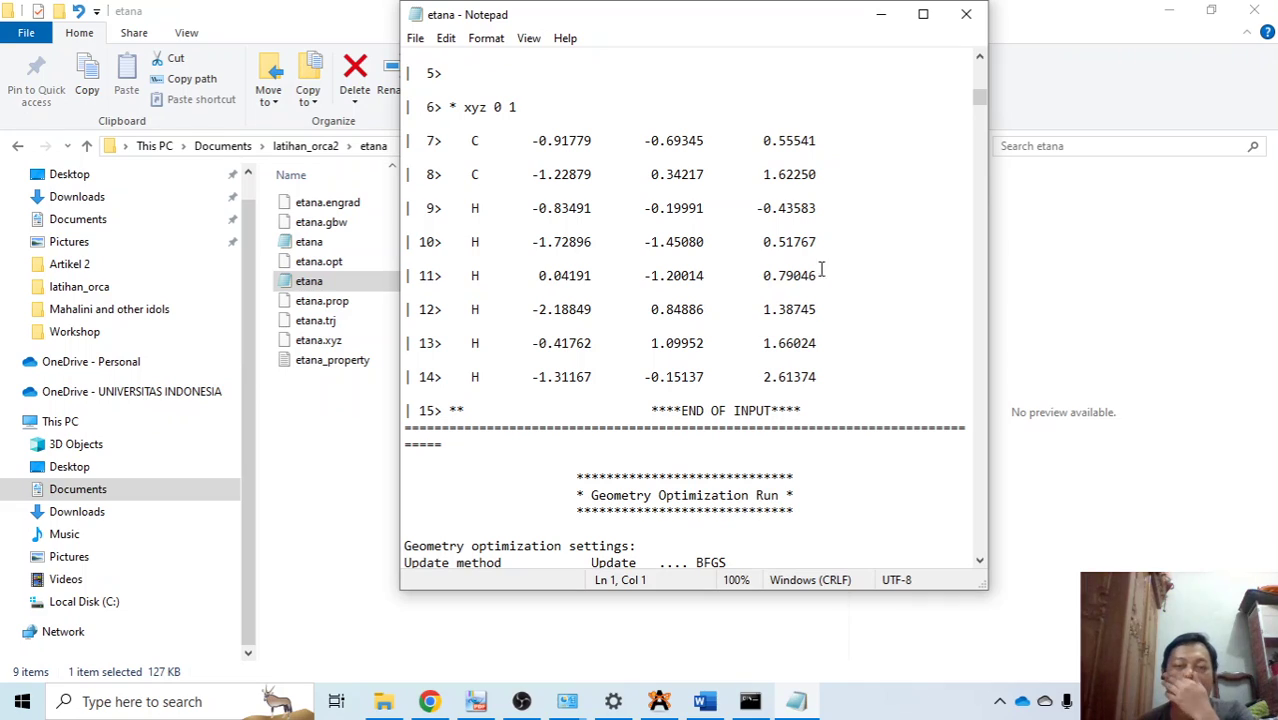
left_click(966, 16)
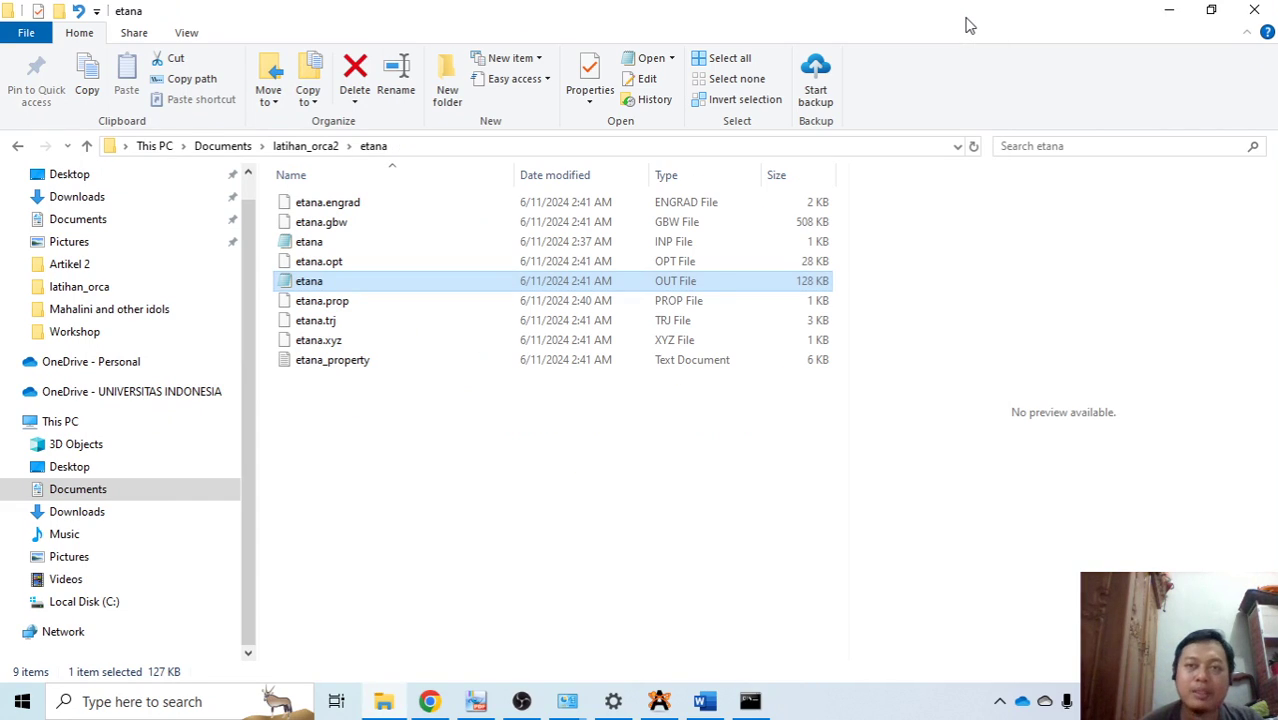
Step: Switch to the Word document and add the heading Orca below the Avogadro values, leaving a blank line between
left_click(705, 701)
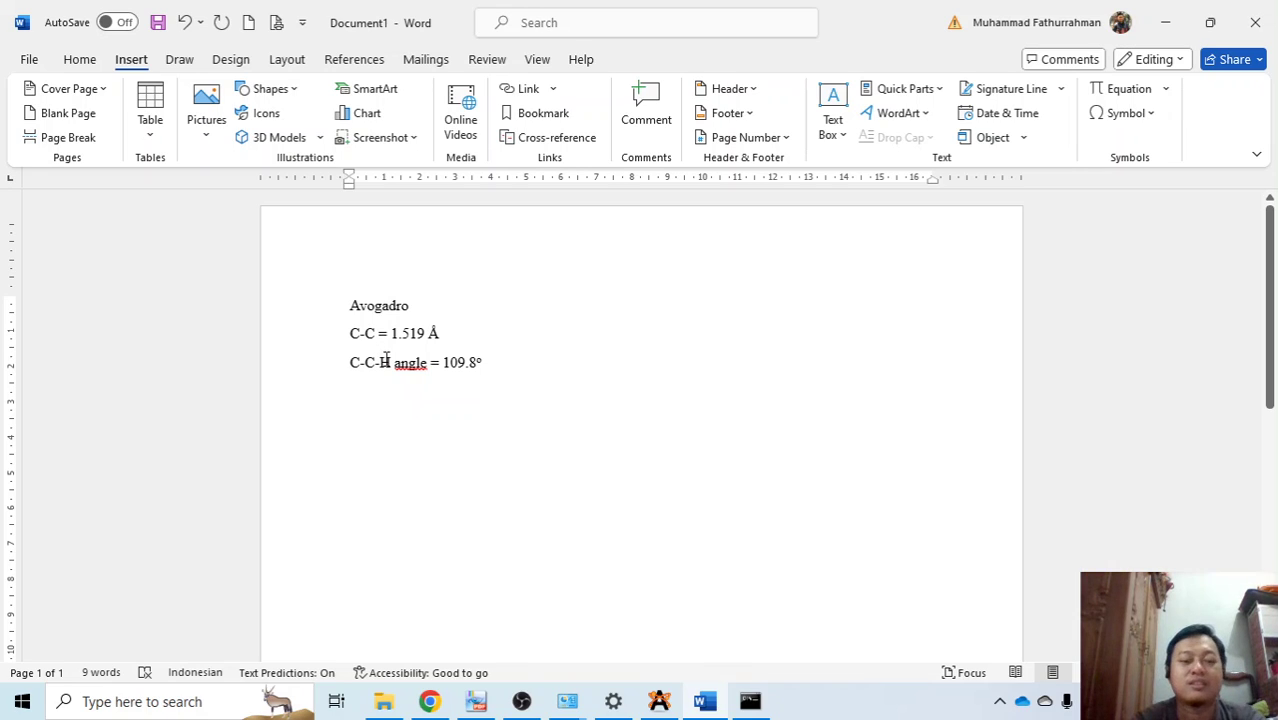
type("Orca")
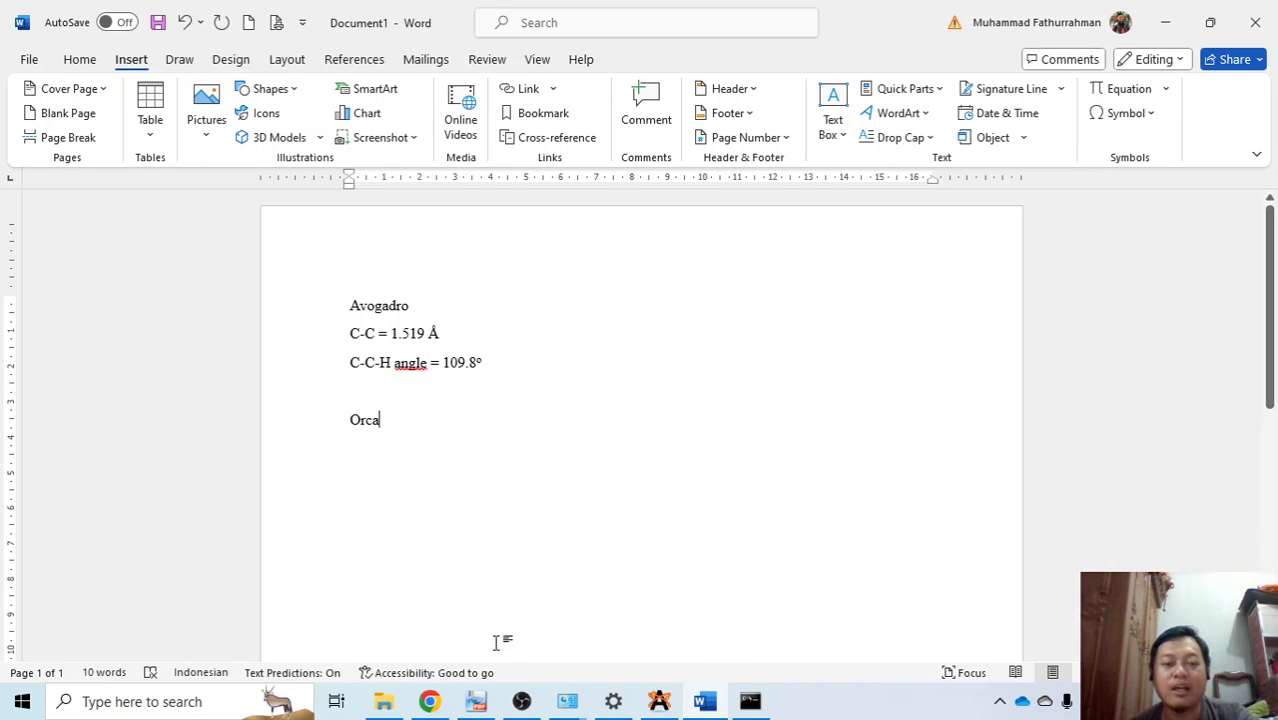
Step: Locate etana.xyz in the etana folder in File Explorer and open it in Avogadro from Documents\latihan_orca2\etana
left_click(397, 706)
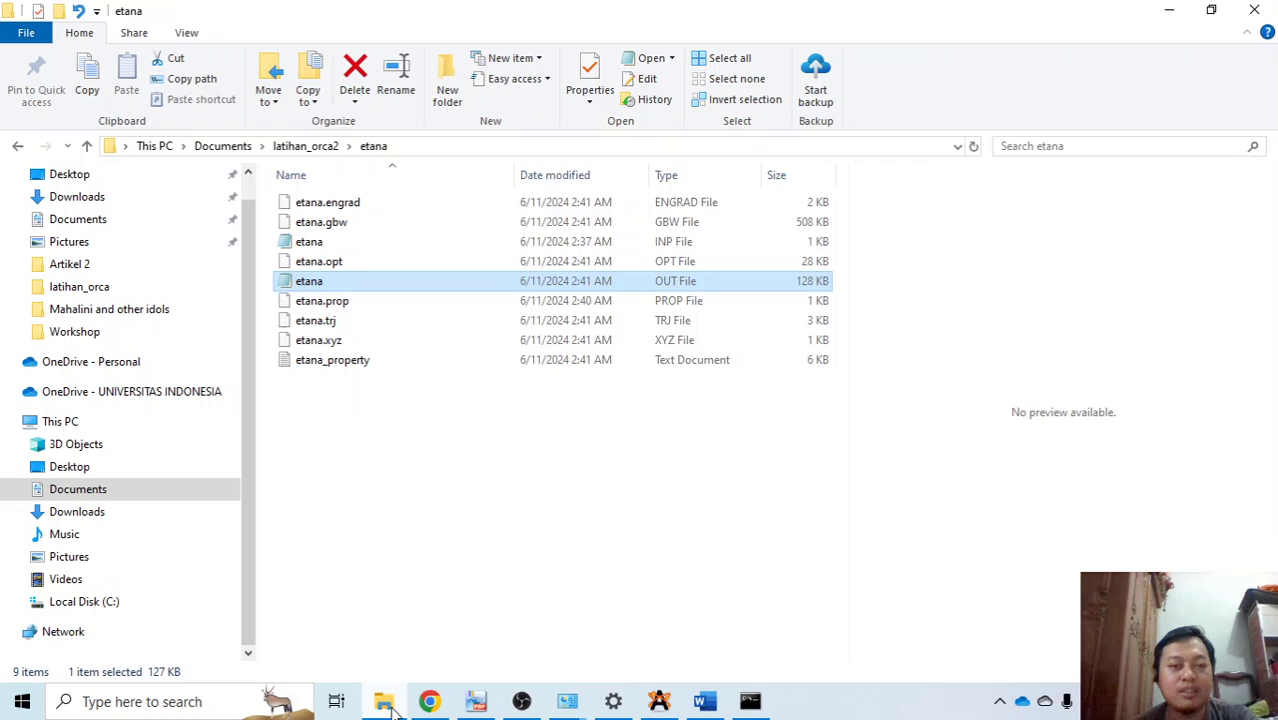
left_click(348, 344)
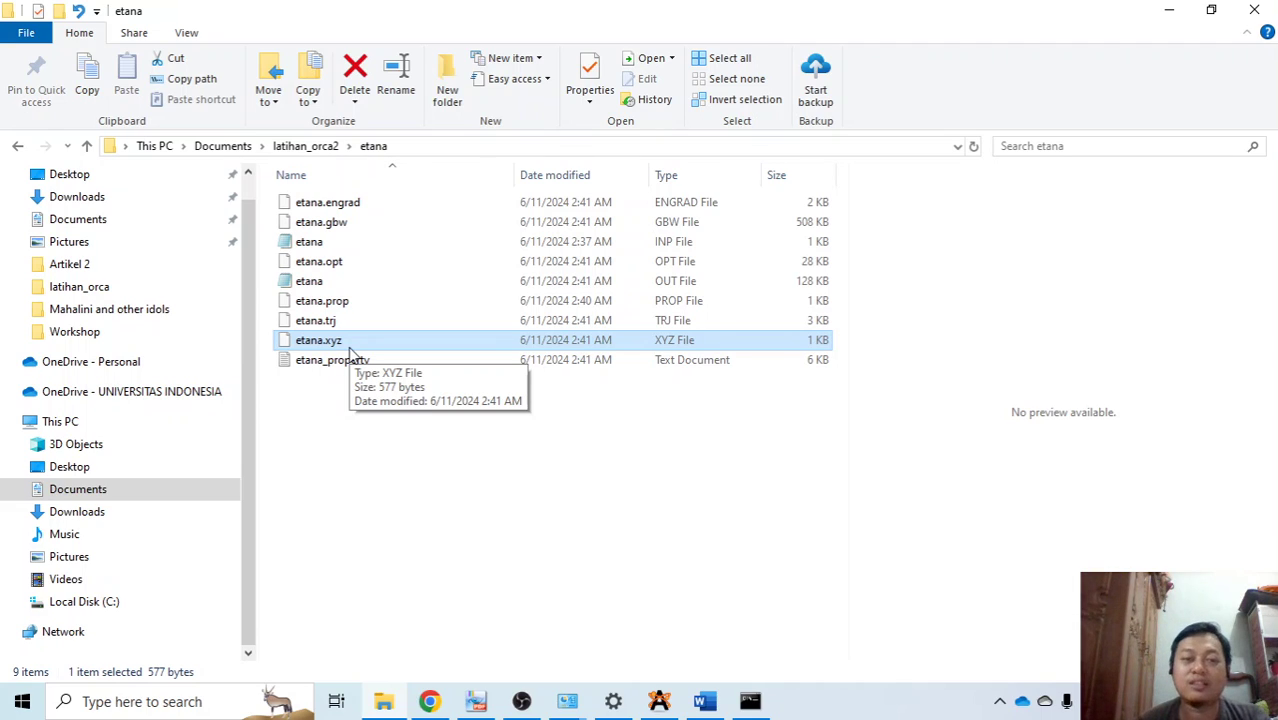
left_click(659, 704)
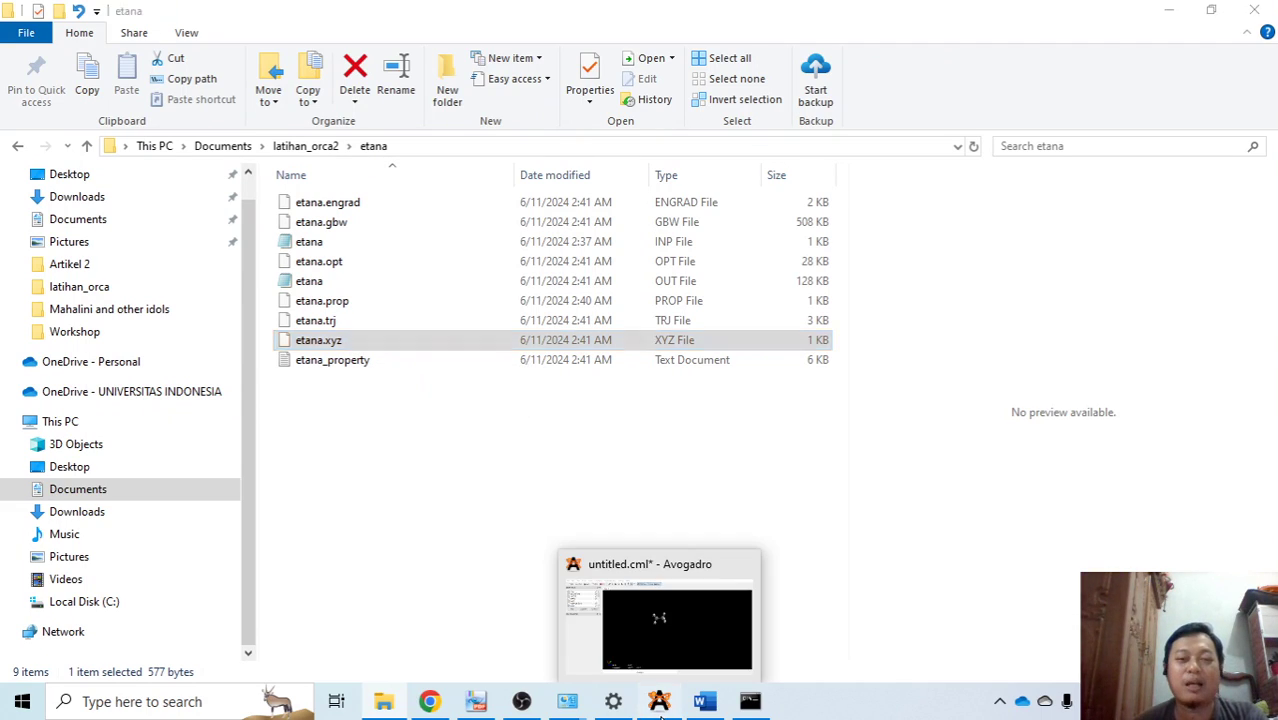
left_click(990, 27)
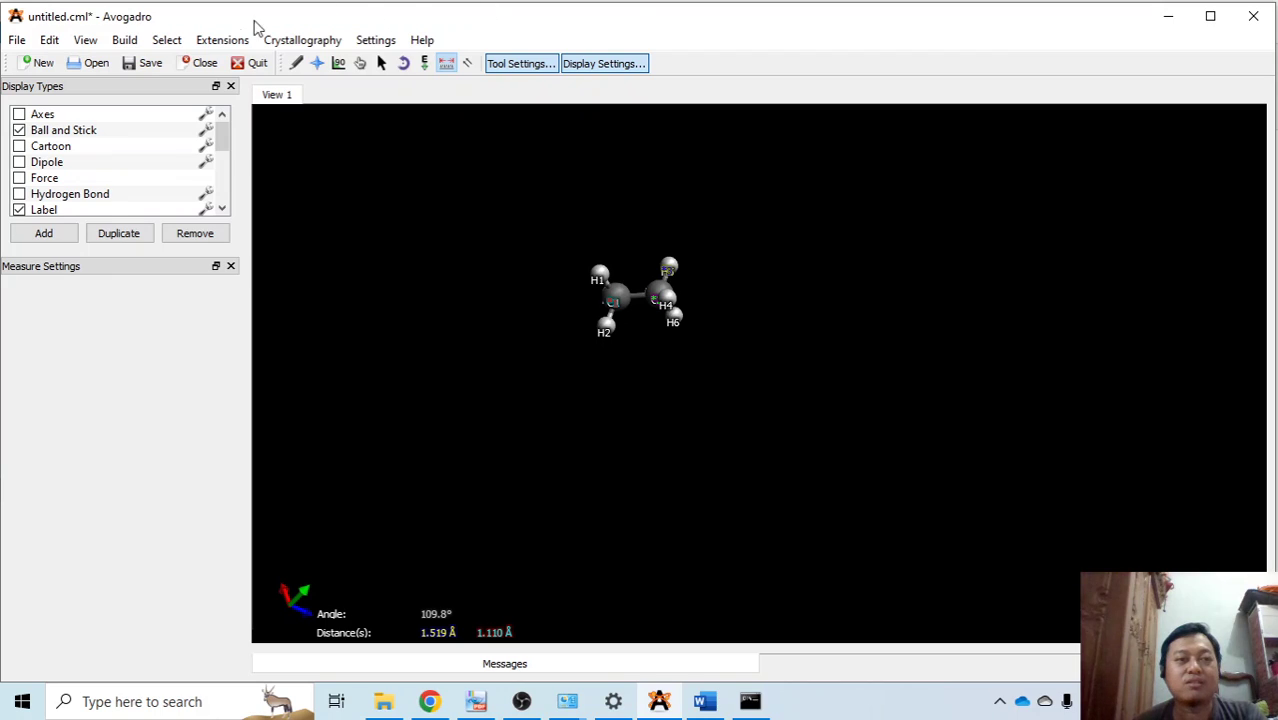
left_click(103, 64)
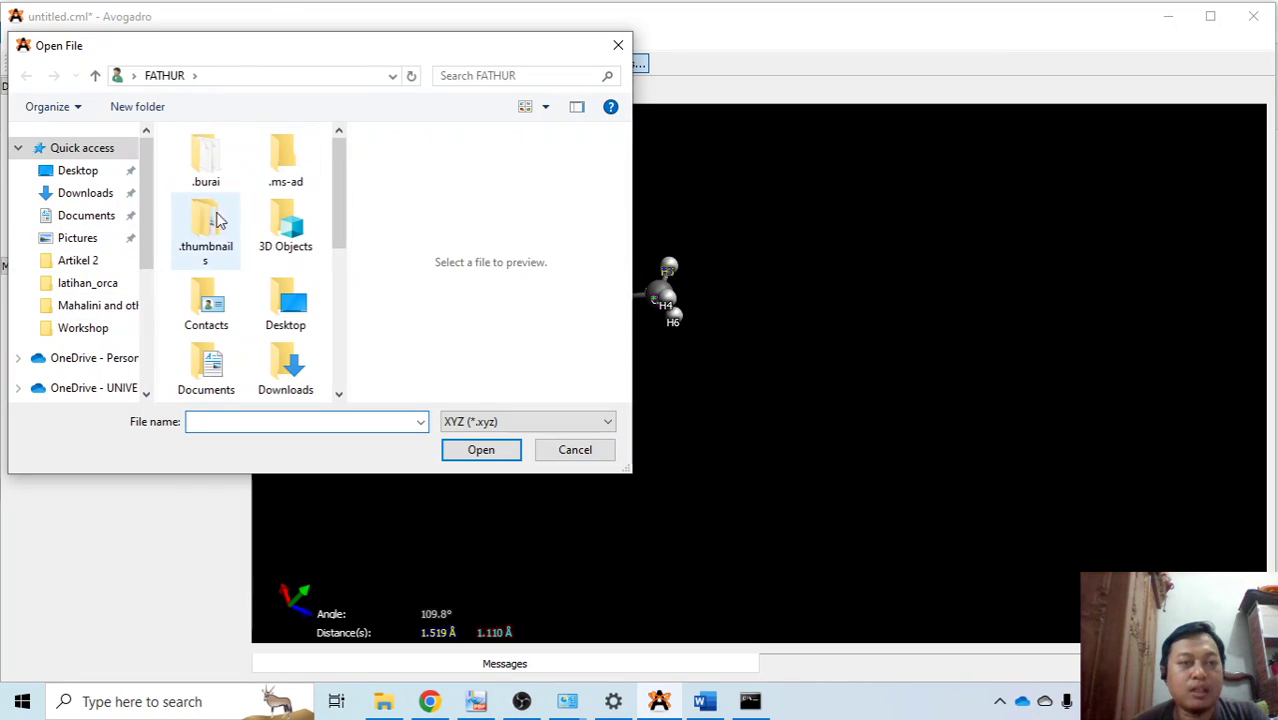
left_click(105, 282)
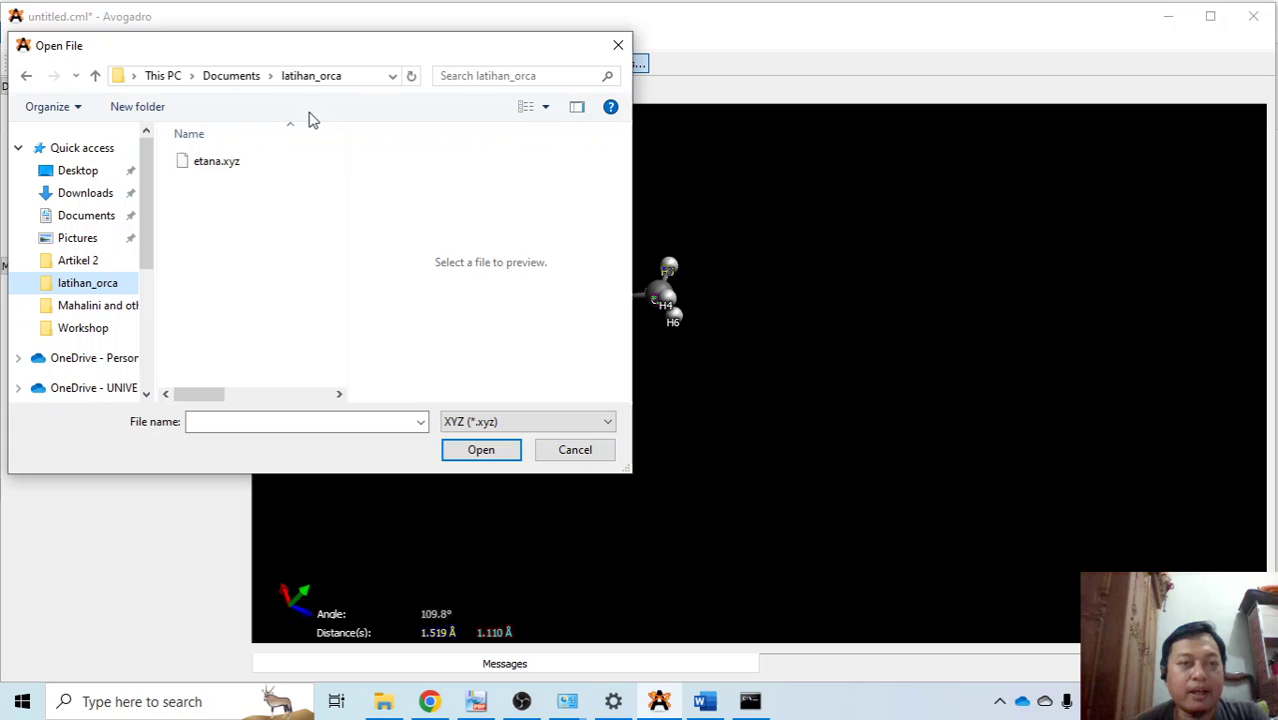
left_click(226, 84)
double_click(251, 337)
left_click(220, 166)
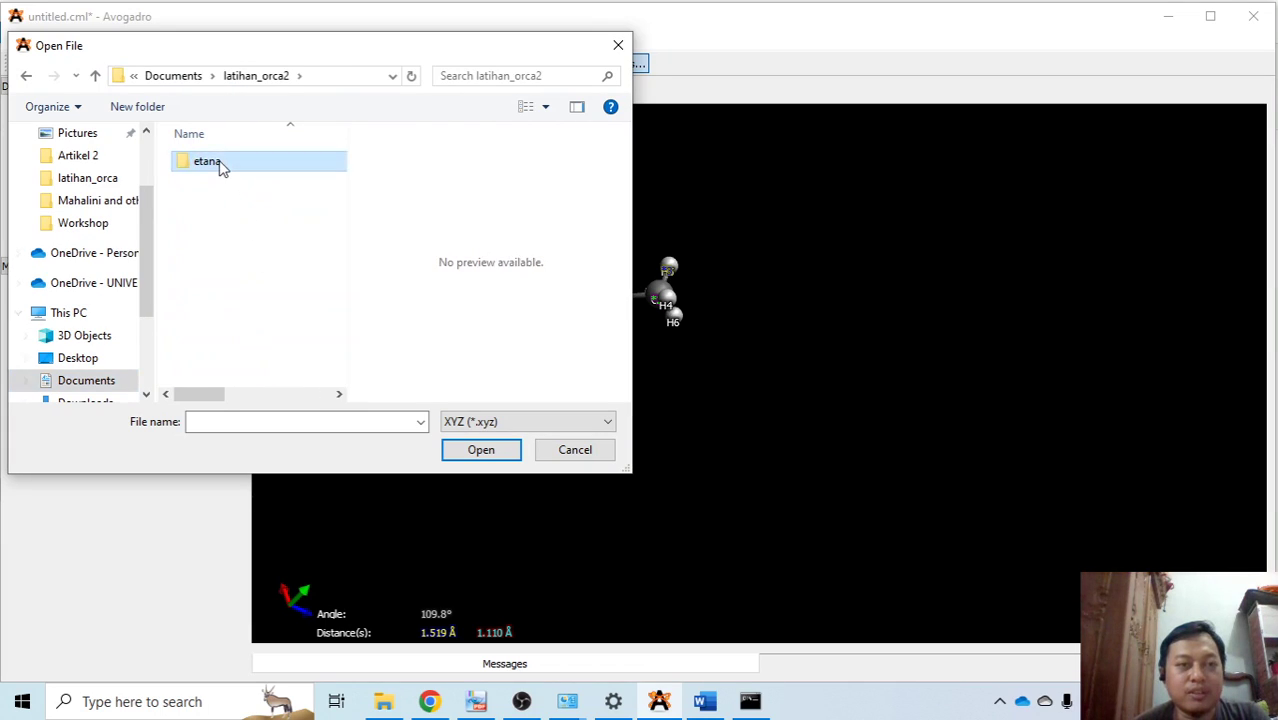
double_click(222, 166)
left_click(240, 172)
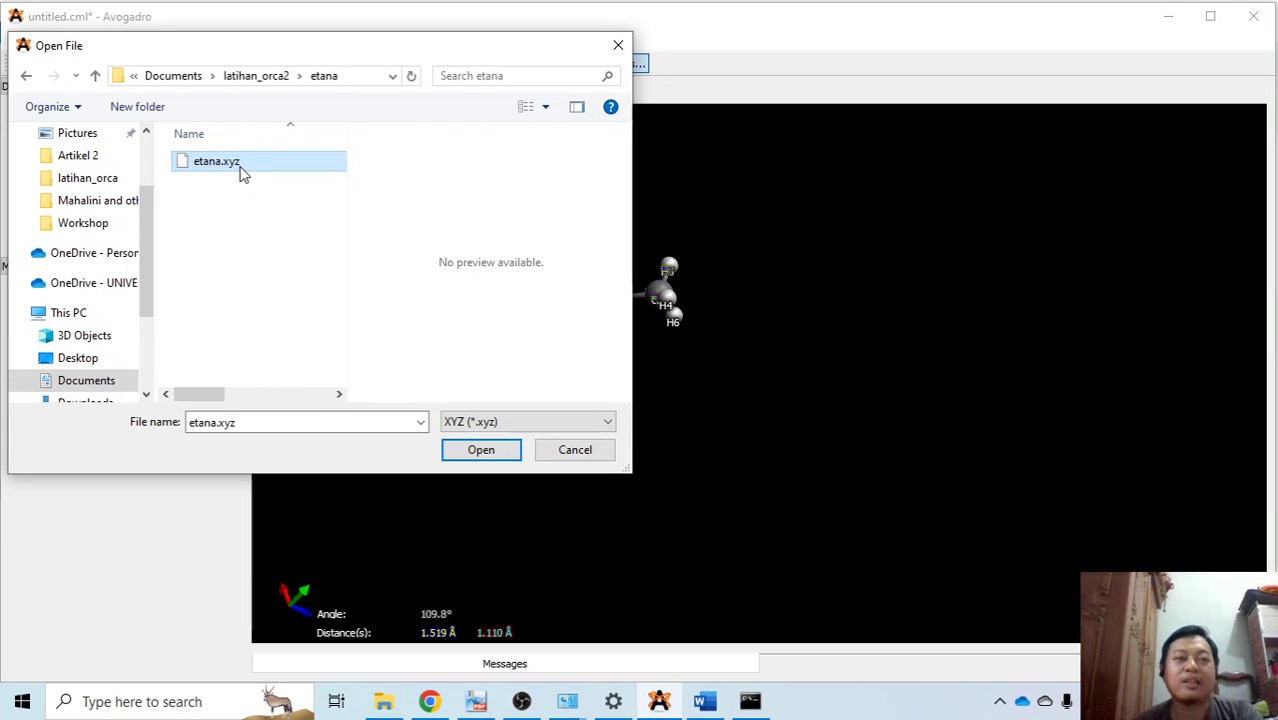
left_click(488, 456)
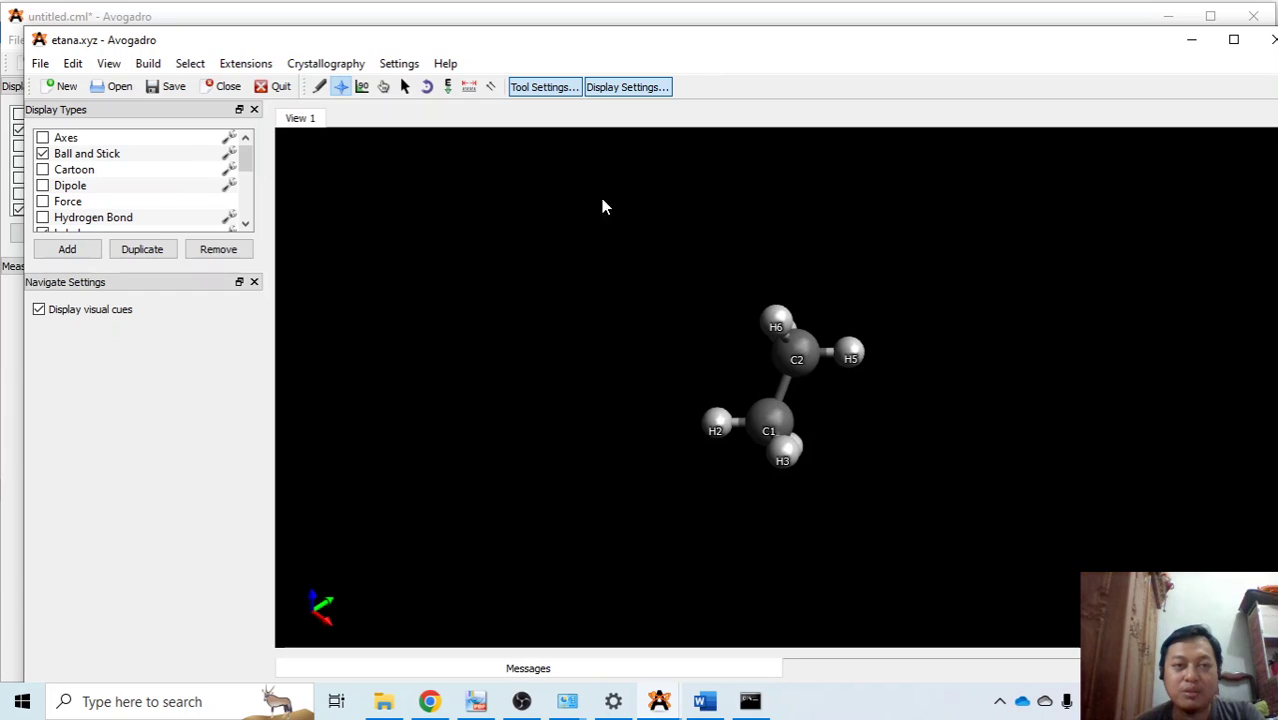
Step: Measure the distance between carbons C1 and C2 in etana.xyz and switch back to the Word document
left_click(469, 87)
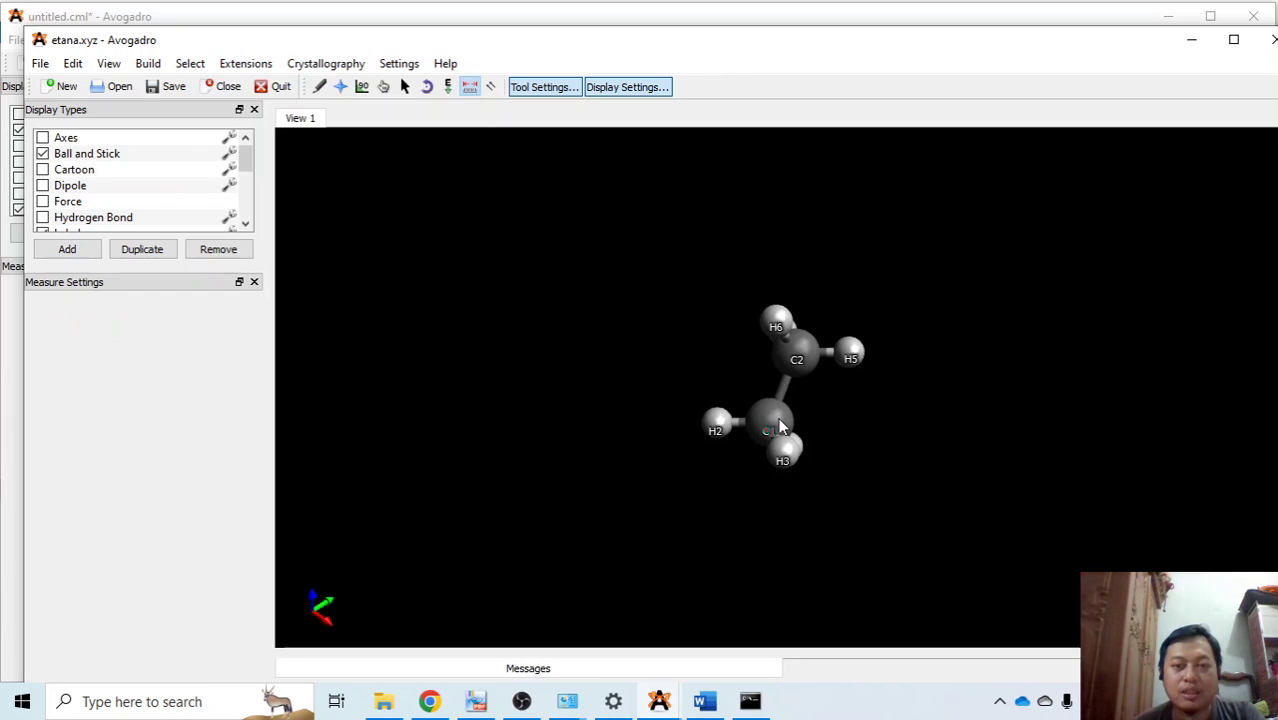
left_click(797, 360)
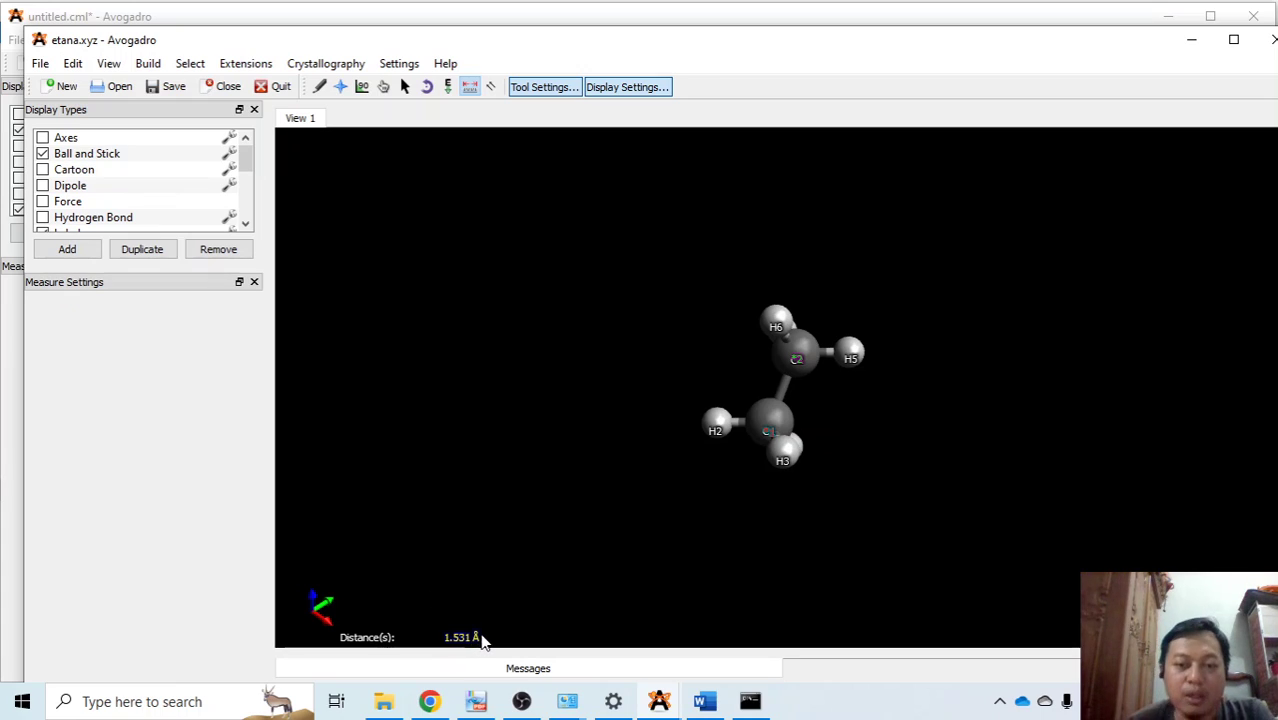
left_click(705, 701)
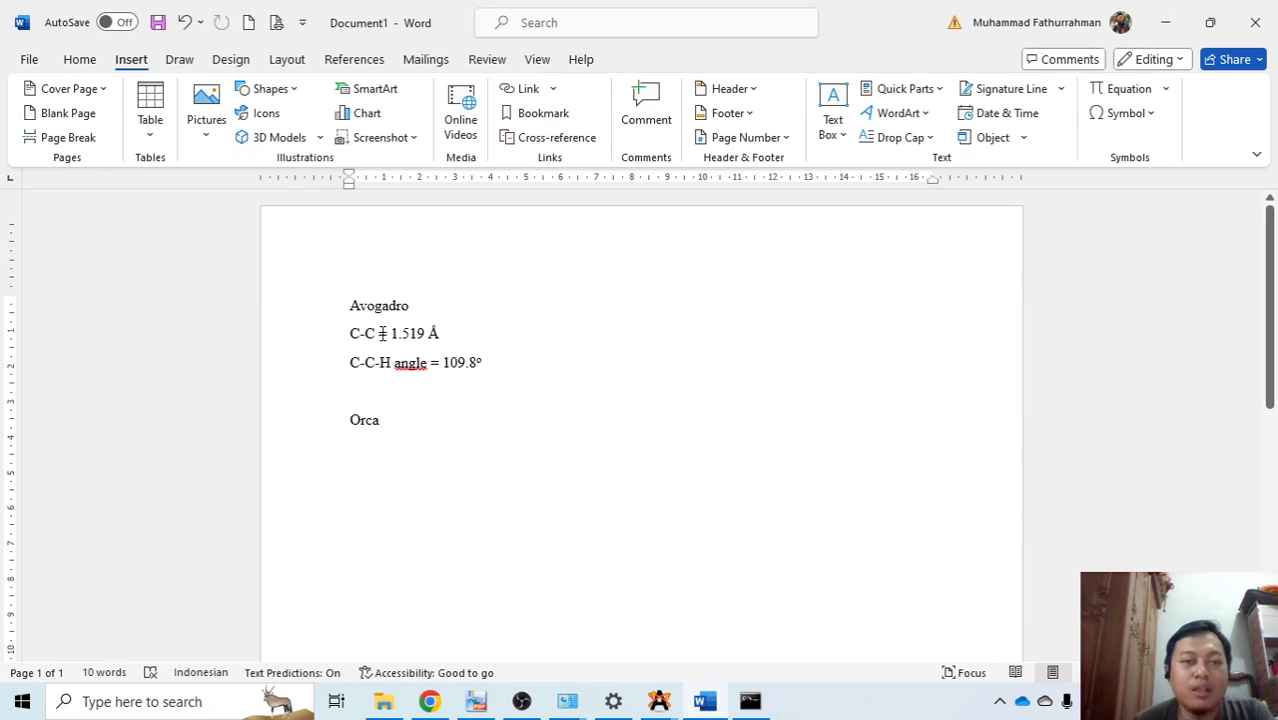